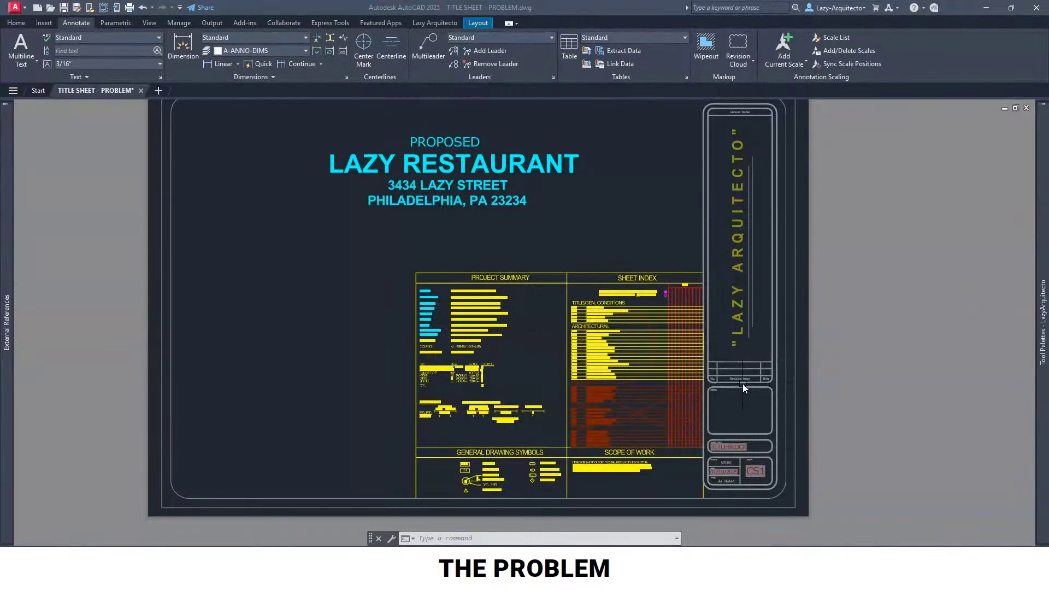
# Move the sheet index rows from A2.1 Equipment Schedule through A8.2 Restroom Elevations down by one row
pyautogui.scroll(3, 741, 383)
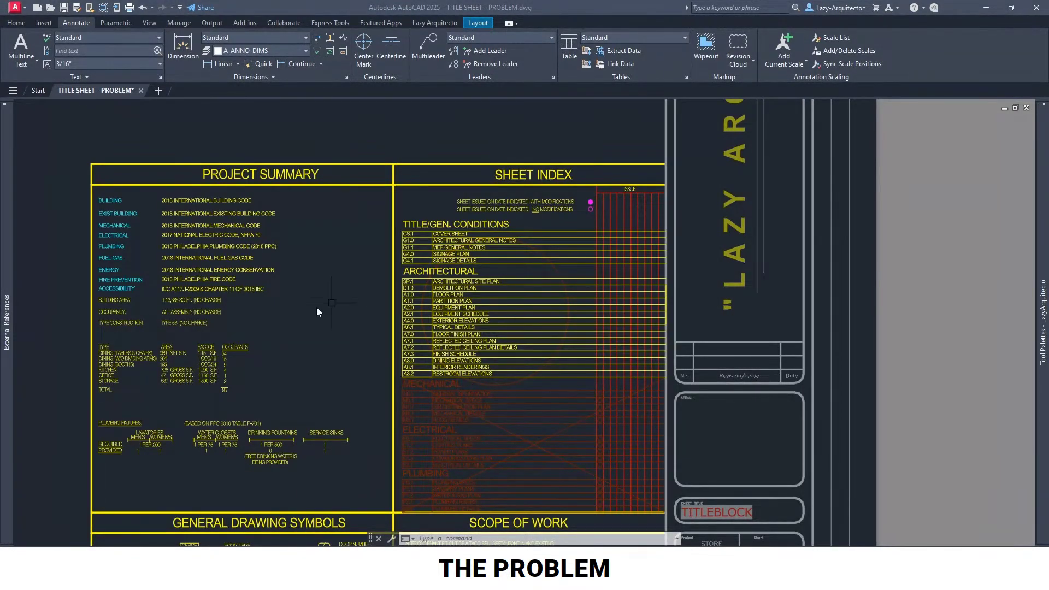
pyautogui.scroll(3, 575, 276)
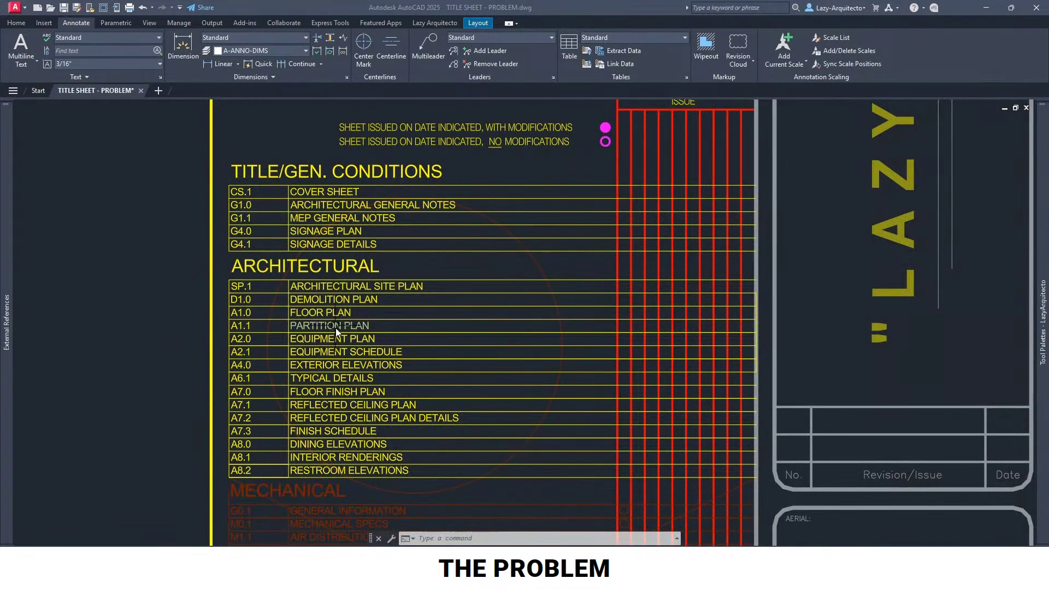
pyautogui.scroll(-4, 218, 377)
pyautogui.scroll(4, 214, 386)
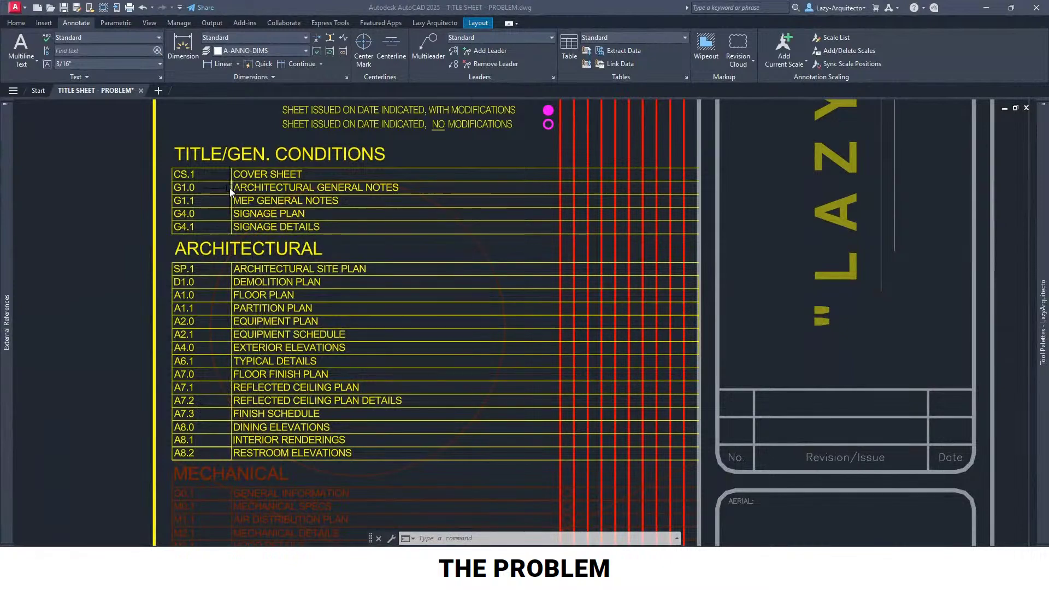
pyautogui.scroll(3, 225, 447)
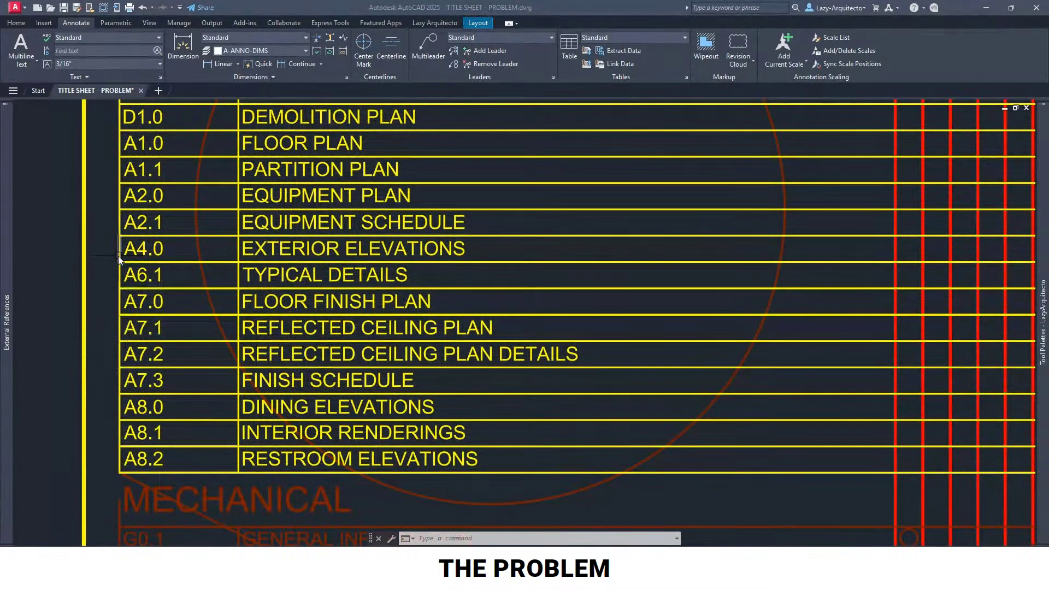
pyautogui.click(102, 213)
pyautogui.scroll(-3, 133, 232)
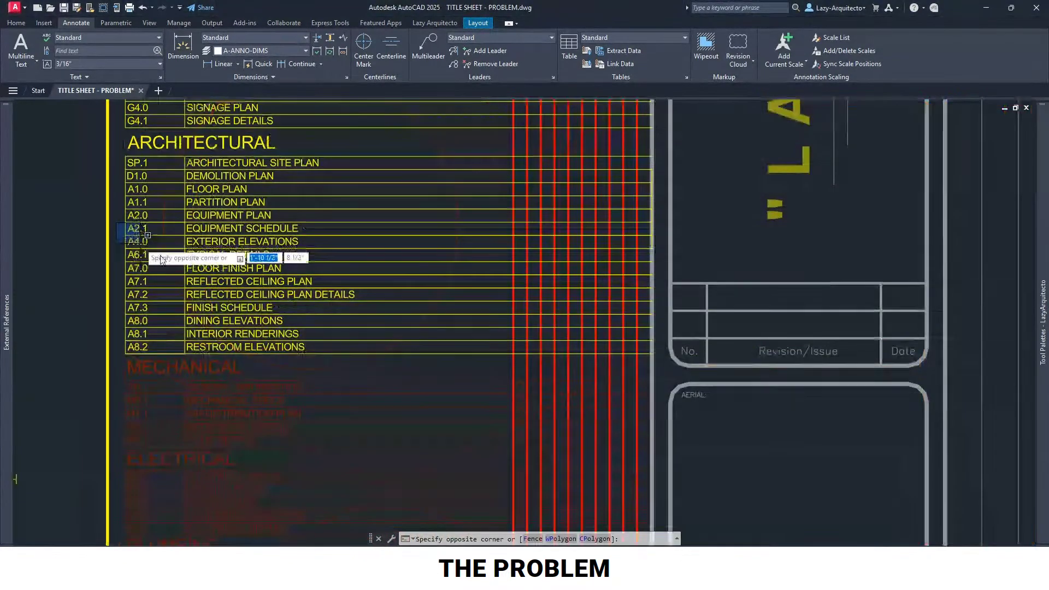
pyautogui.click(679, 357)
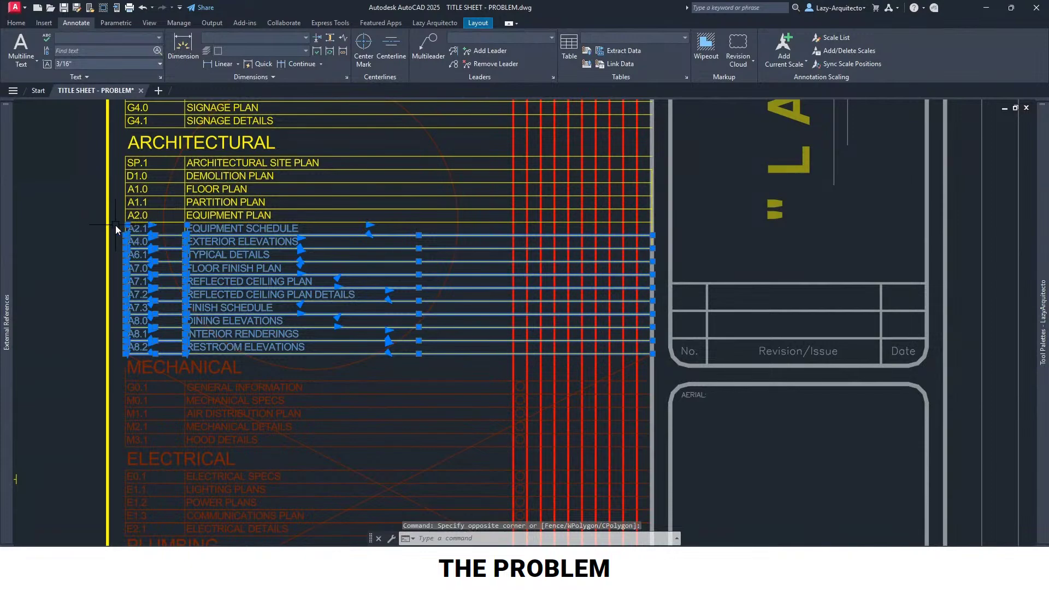
pyautogui.scroll(2, 116, 227)
pyautogui.write('m')
pyautogui.press('Return')
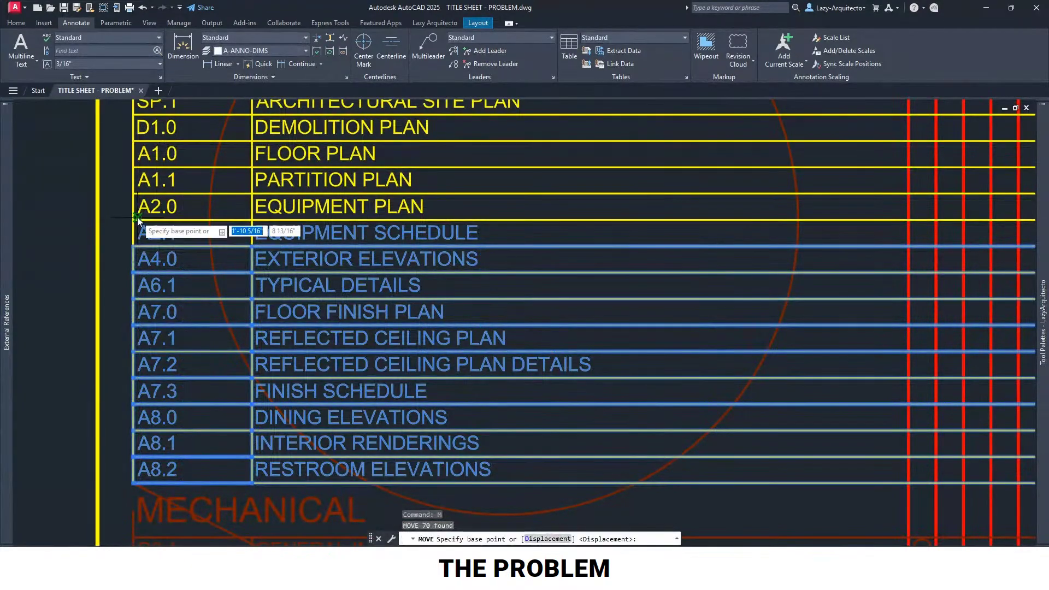
pyautogui.click(137, 221)
pyautogui.click(136, 272)
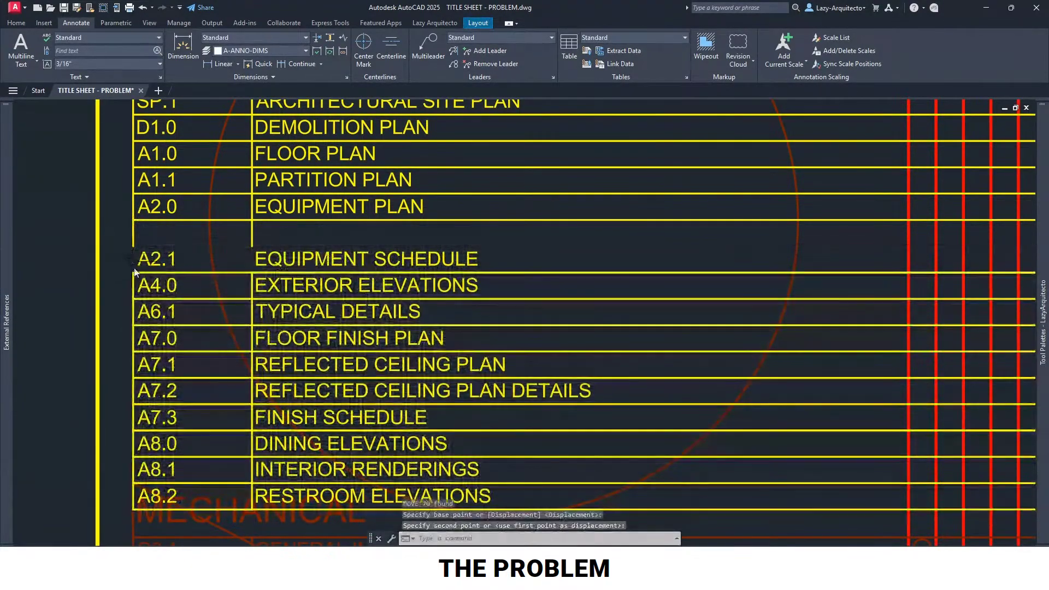
# Copy the A2.1 Equipment Schedule row up into the empty row below A2.0
pyautogui.scroll(-3, 131, 268)
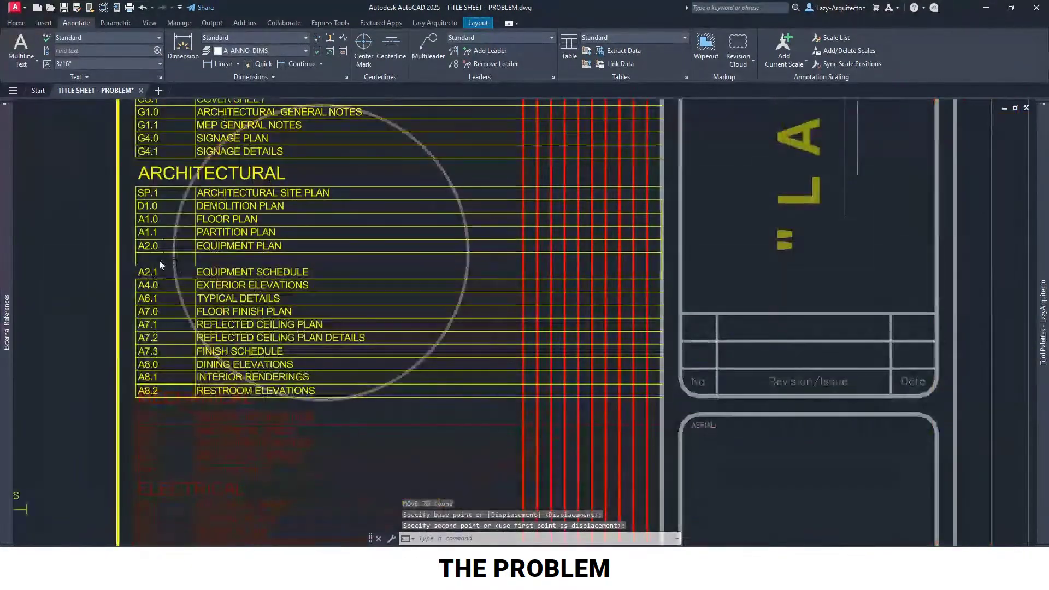
pyautogui.click(126, 260)
pyautogui.click(673, 286)
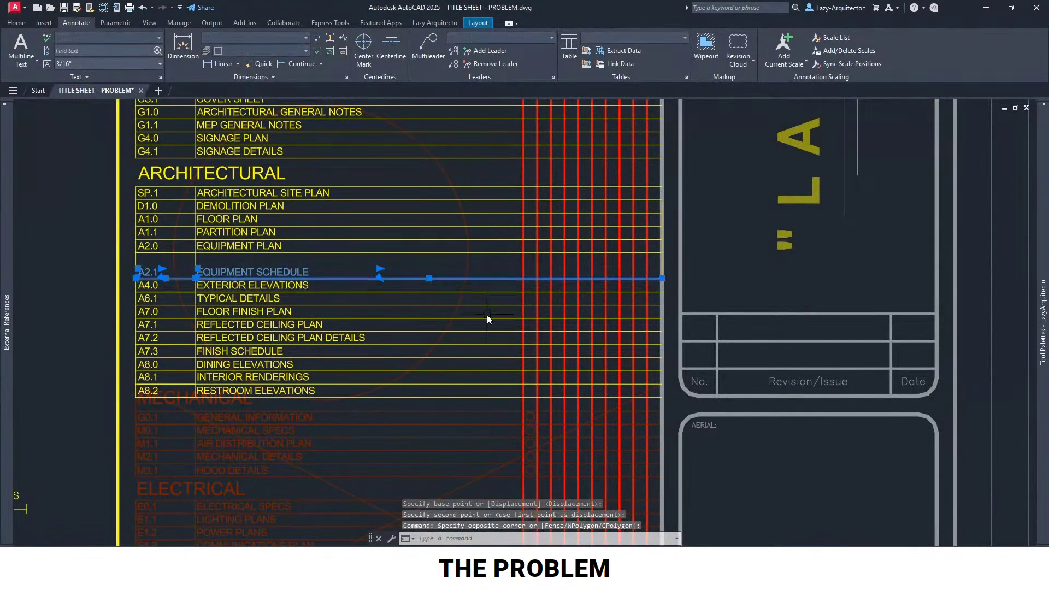
pyautogui.write('co')
pyautogui.press('Return')
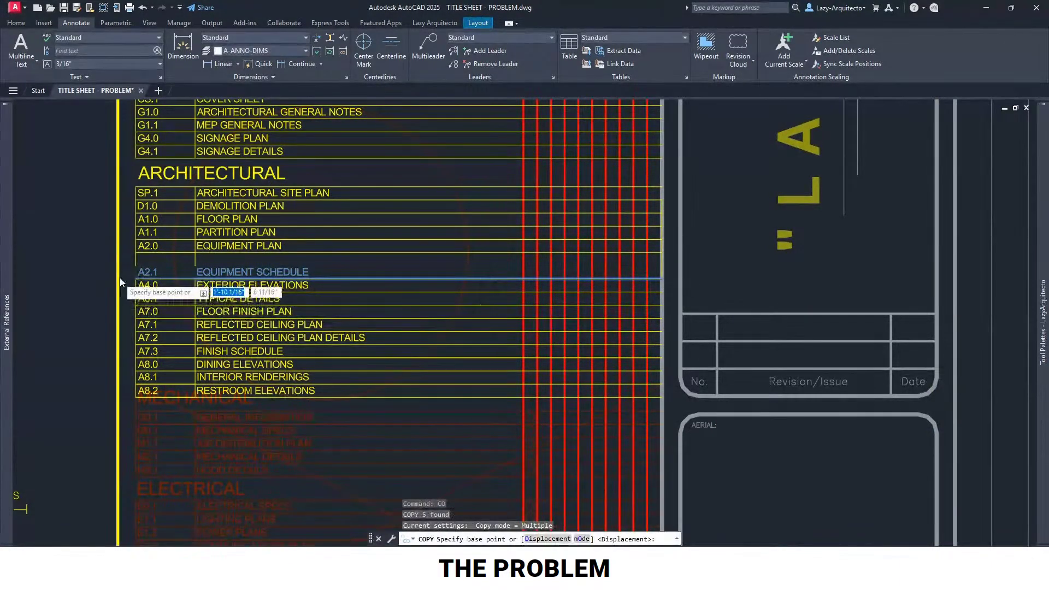
pyautogui.scroll(2, 122, 279)
pyautogui.click(151, 280)
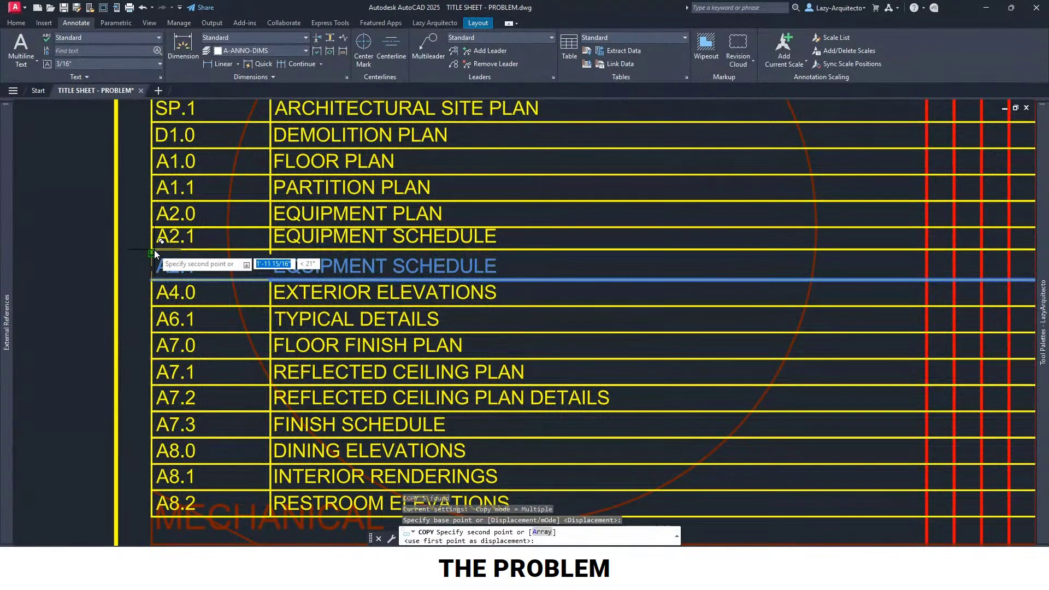
pyautogui.click(155, 253)
pyautogui.press('Escape')
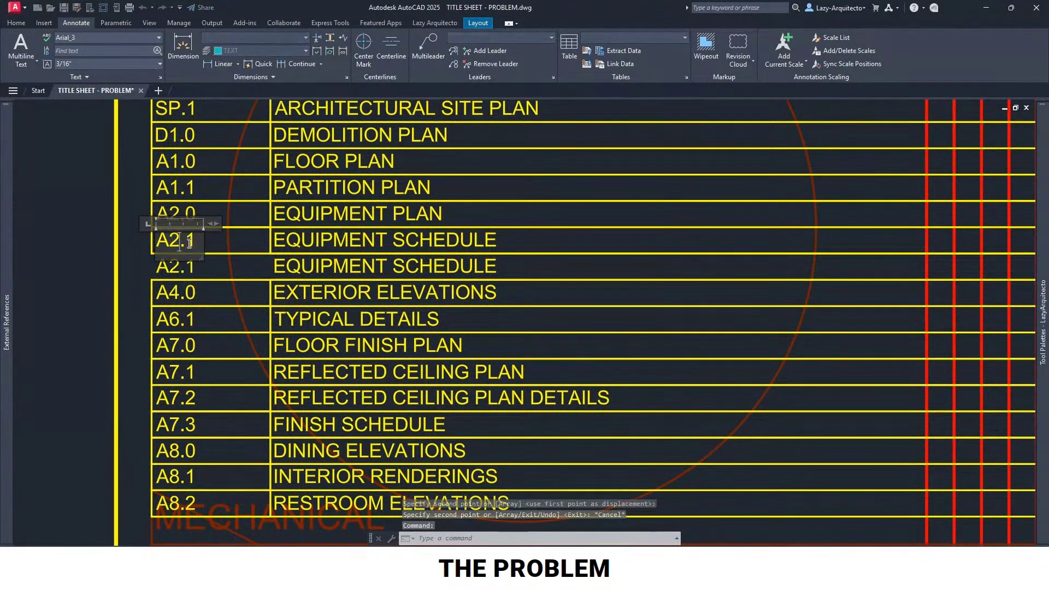
pyautogui.click(241, 274)
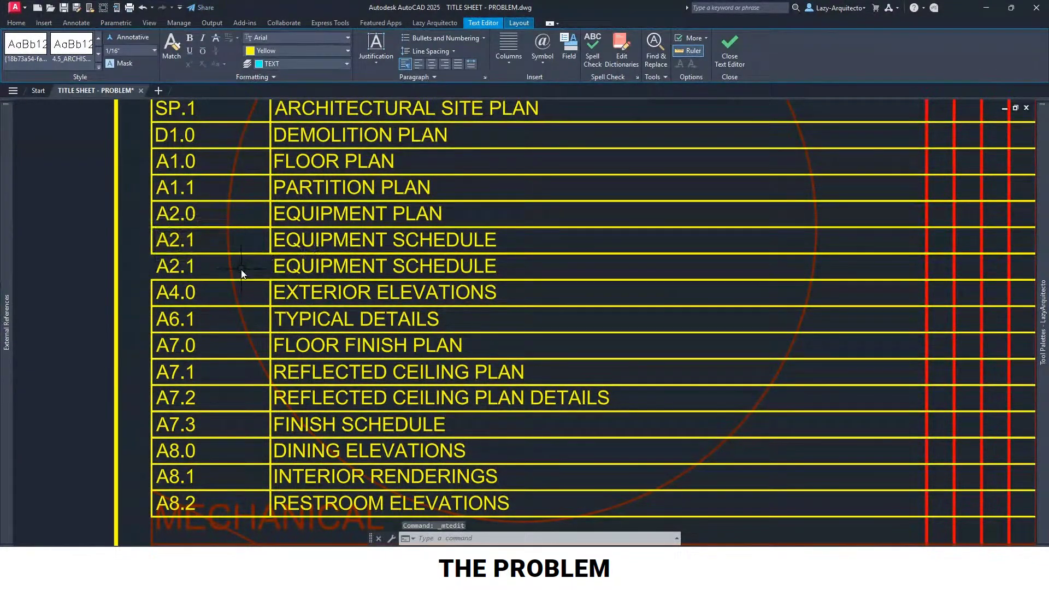
# Copy the outer vertical border segment beside the new A2.1 row down to the row beneath it
pyautogui.scroll(2, 149, 273)
pyautogui.click(161, 240)
pyautogui.click(143, 257)
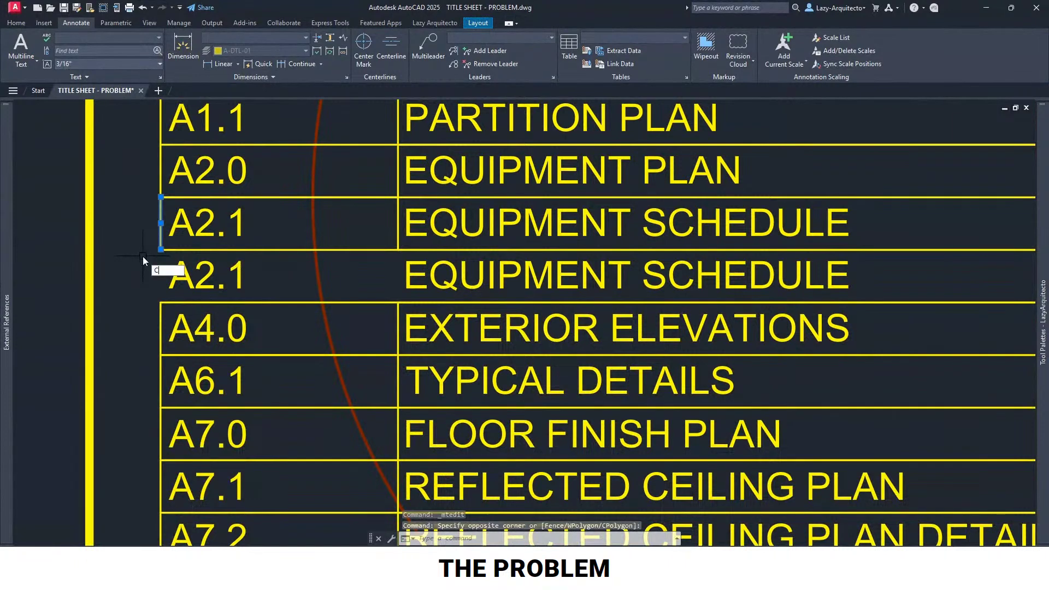
pyautogui.write('opy')
pyautogui.press('Return')
pyautogui.click(162, 249)
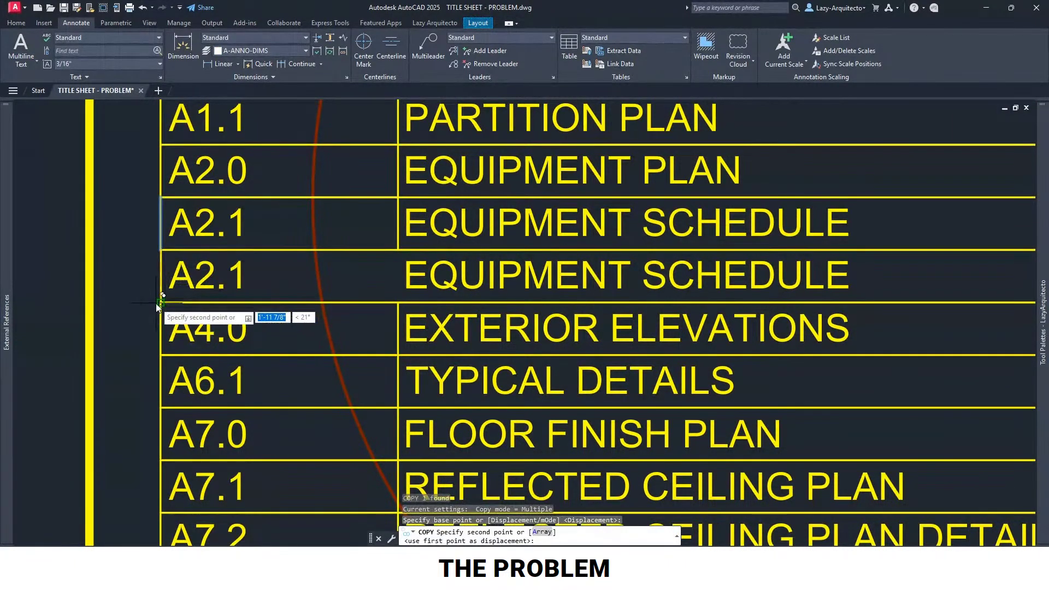
pyautogui.click(158, 301)
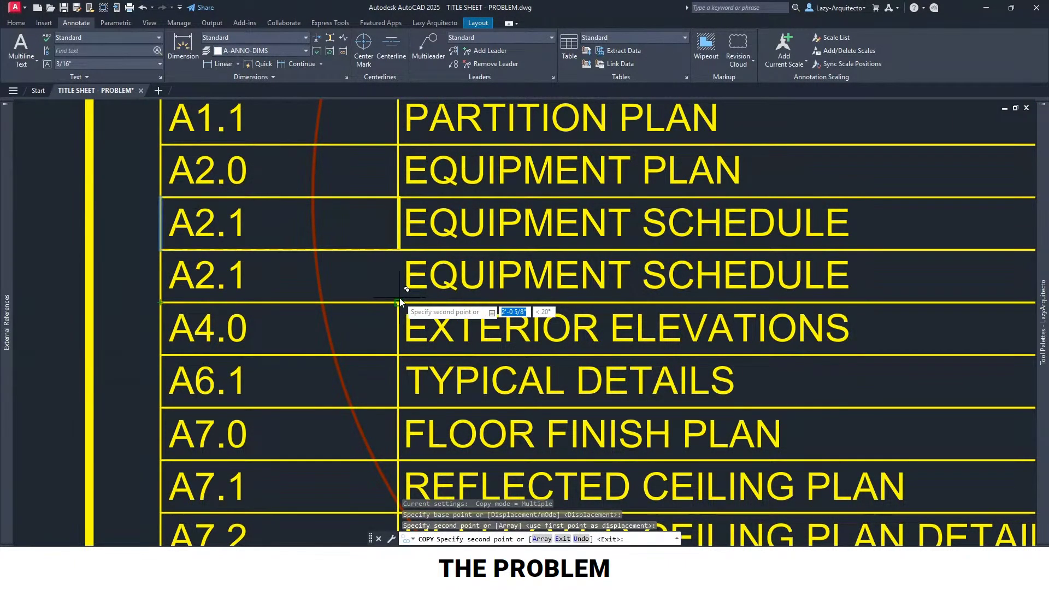
pyautogui.press('Escape')
# Undo the border copy, the row copy and the downward move of the sheet index rows
pyautogui.hotkey('ctrl', 'z')
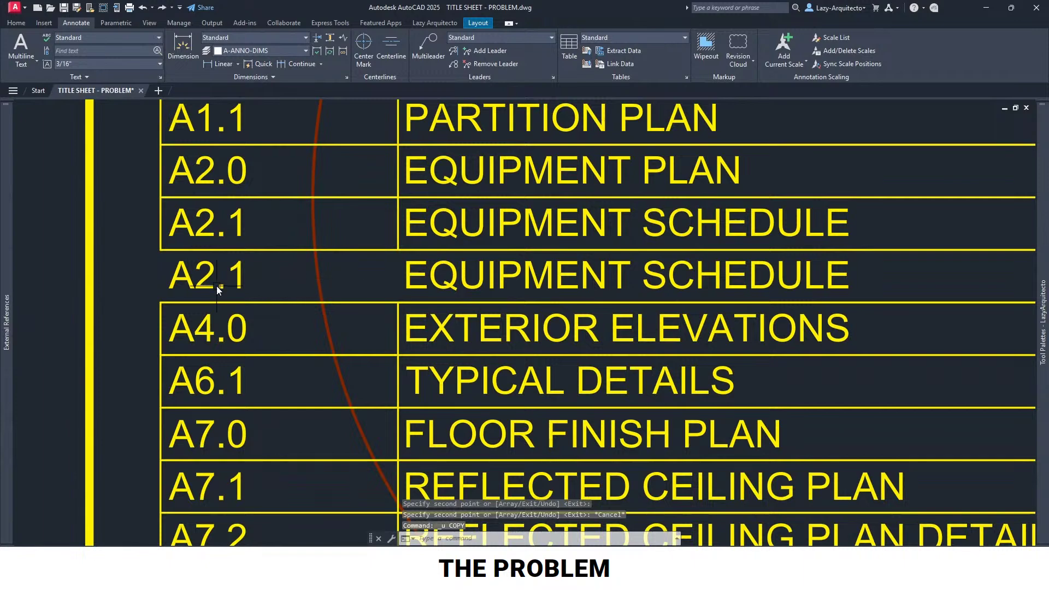
pyautogui.hotkey('ctrl', 'z')
pyautogui.hotkey('ctrl', 'z')
pyautogui.hotkey('ctrl', 'z')
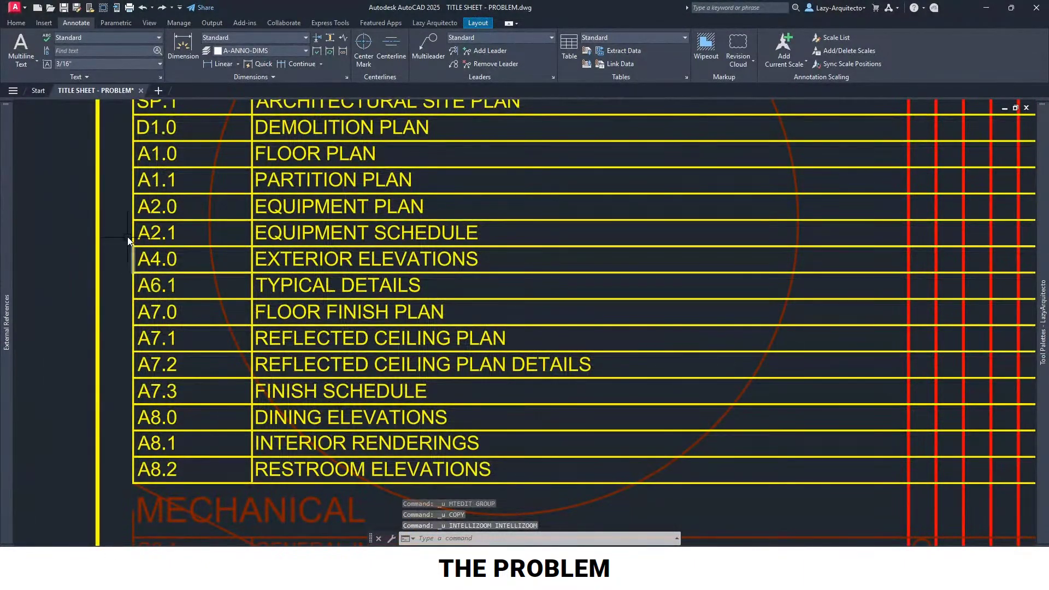
# Delete the A2.1 Equipment Schedule row with its text and border lines from the sheet index
pyautogui.click(122, 216)
pyautogui.scroll(-3, 127, 221)
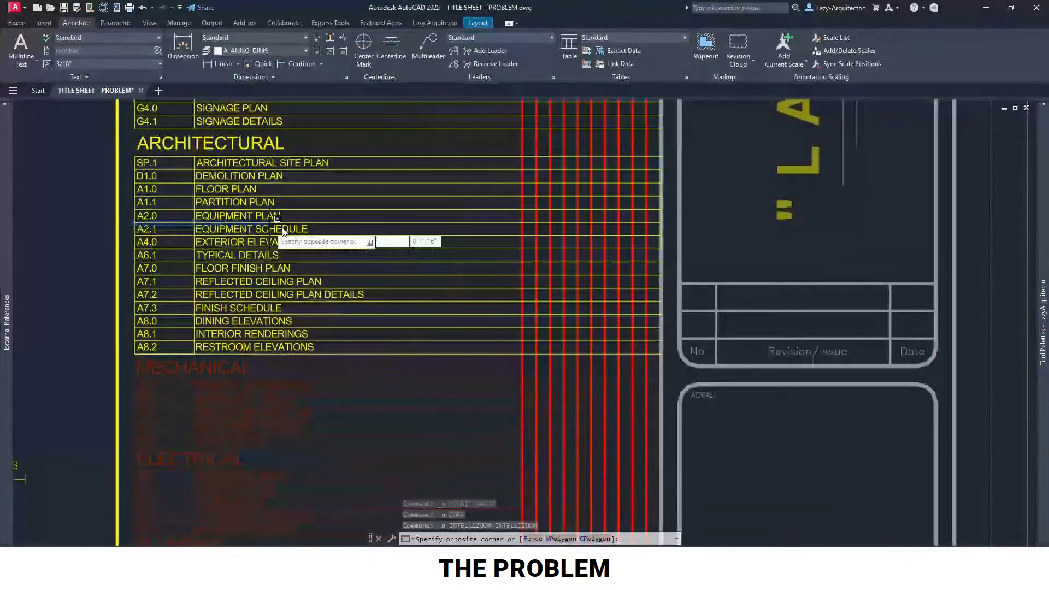
pyautogui.click(672, 242)
pyautogui.press('Delete')
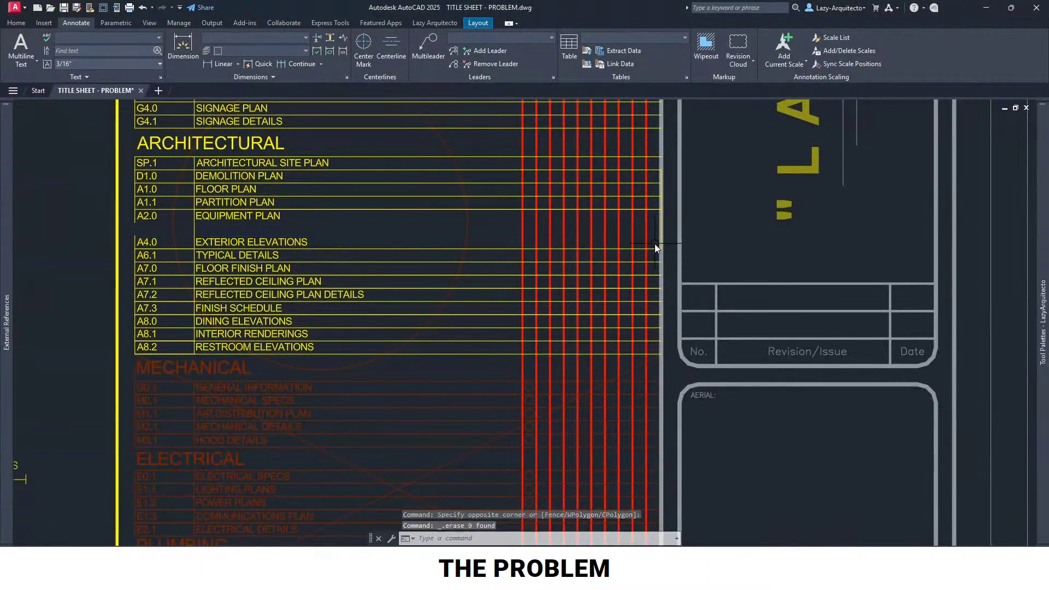
# Move the rows from A4.0 Exterior Elevations through A8.2 Restroom Elevations up to close the gap below A2.0
pyautogui.click(130, 230)
pyautogui.click(668, 365)
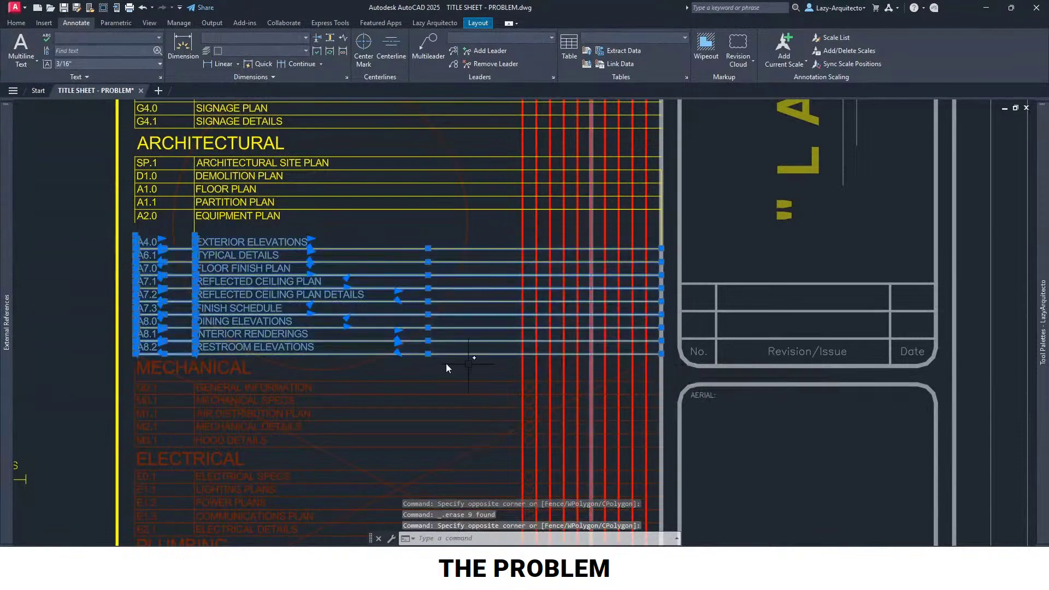
pyautogui.write('M')
pyautogui.press('Return')
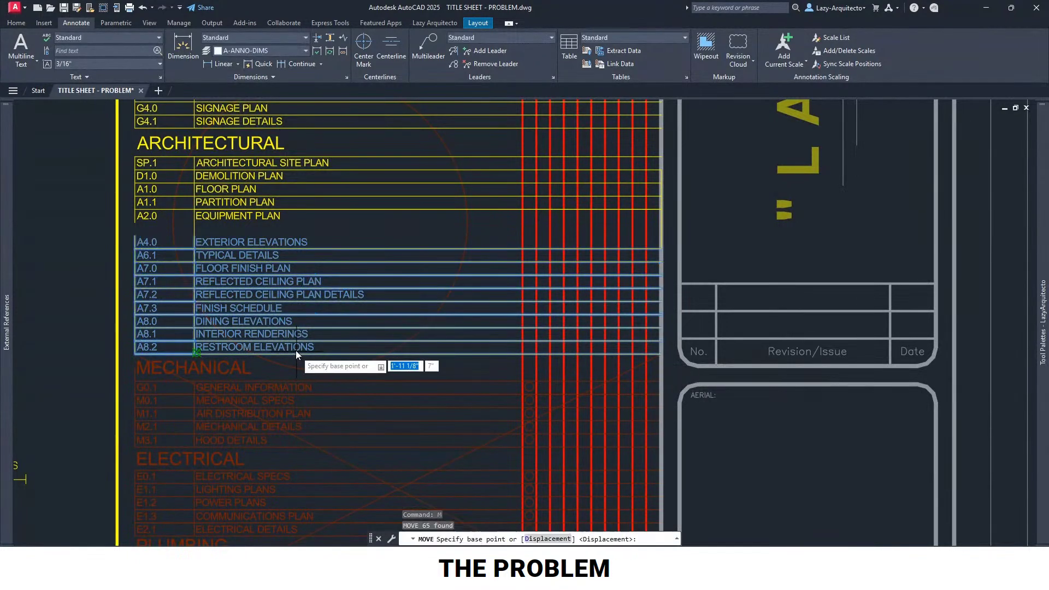
pyautogui.scroll(3, 123, 232)
pyautogui.click(136, 243)
pyautogui.click(153, 230)
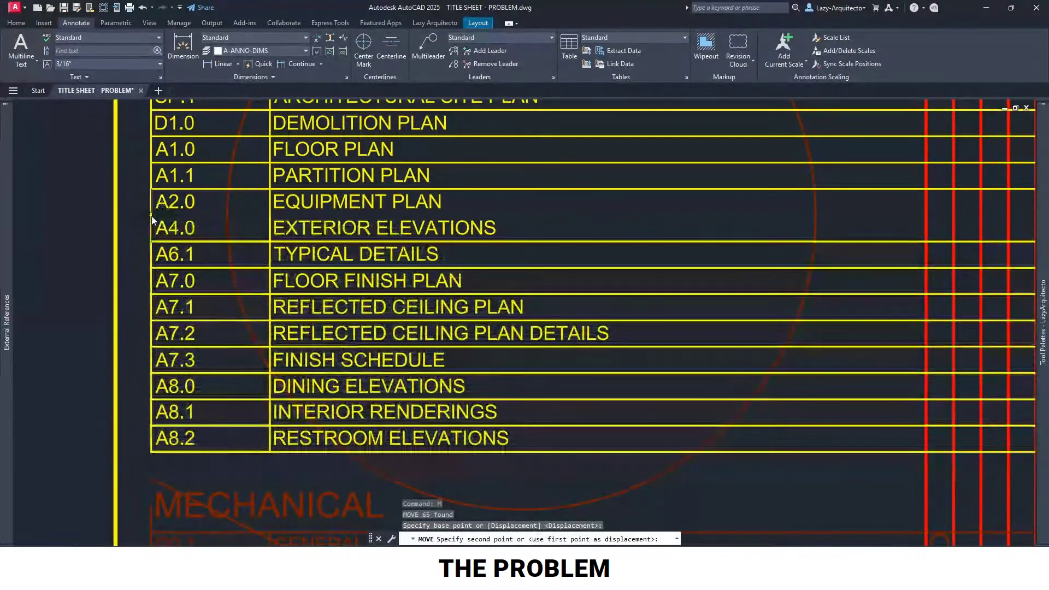
pyautogui.click(214, 189)
pyautogui.click(302, 190)
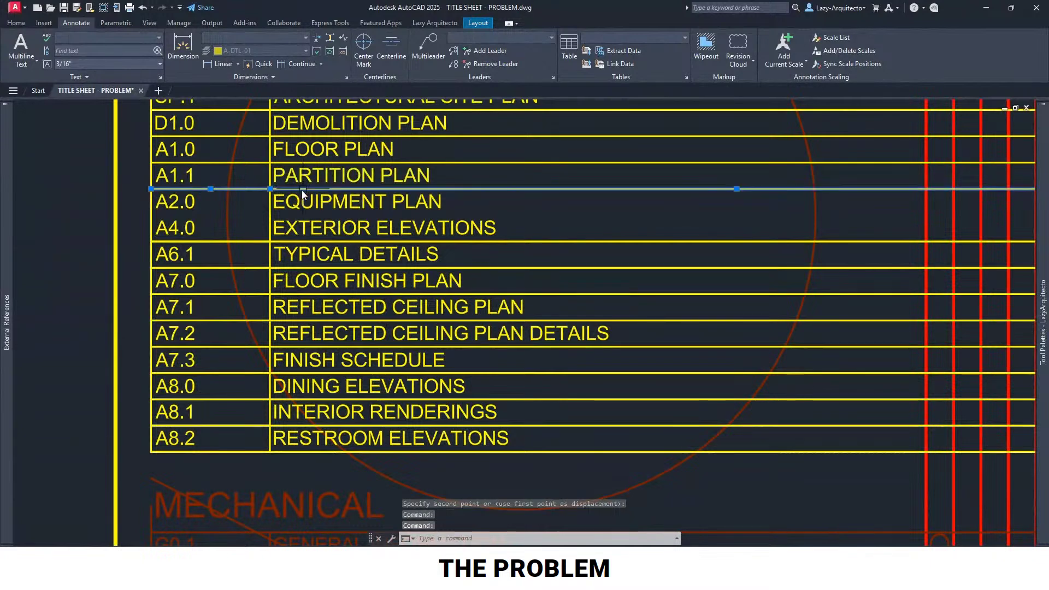
pyautogui.write('C')
pyautogui.press('Escape')
pyautogui.press('Escape')
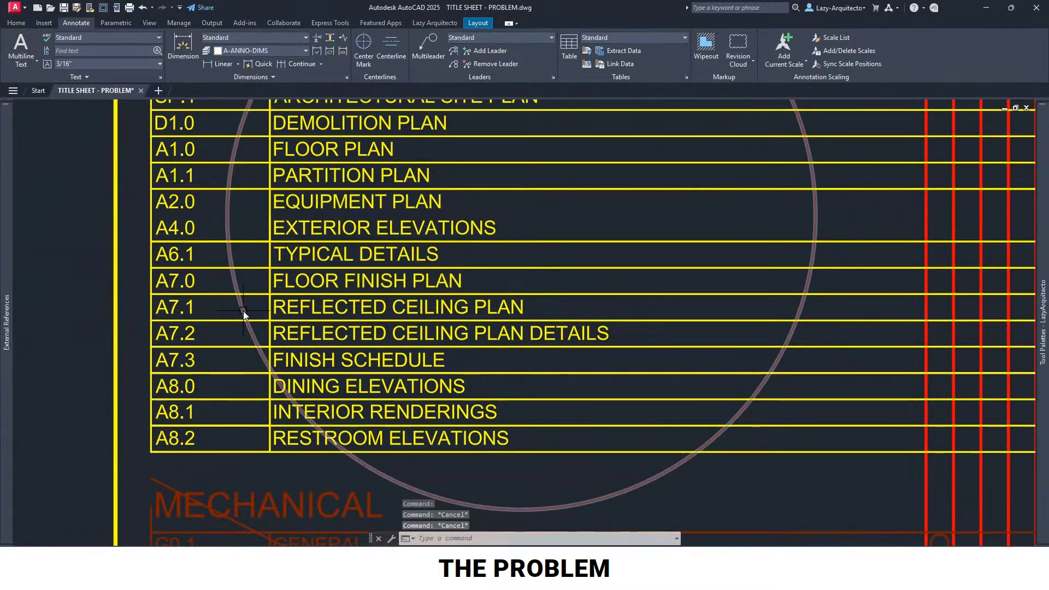
# Undo the upward move of the rows and the deletion of the A2.1 Equipment Schedule row
pyautogui.hotkey('ctrl', 'z')
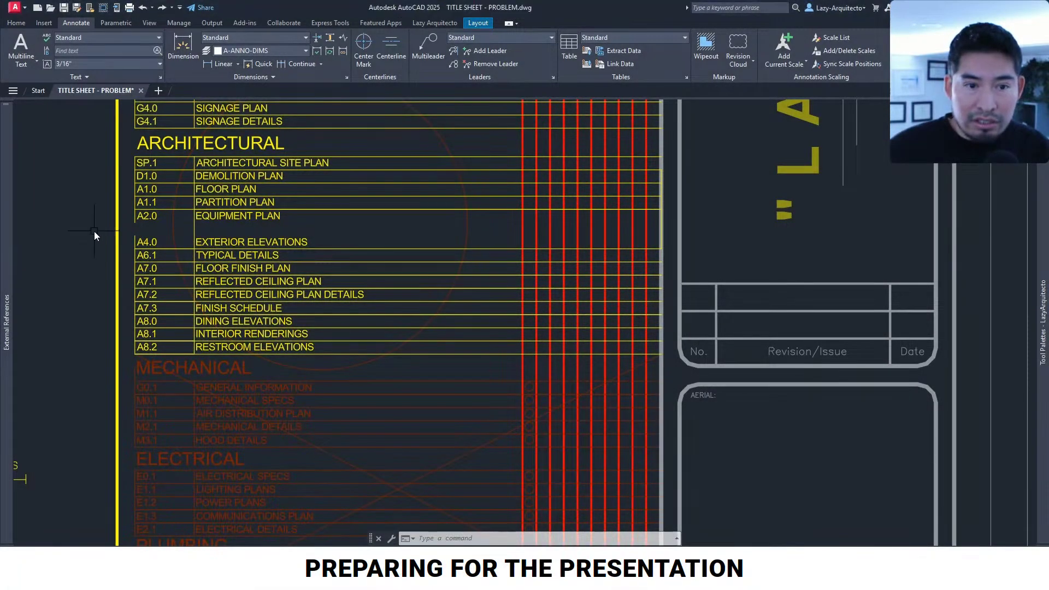
pyautogui.hotkey('ctrl', 'z')
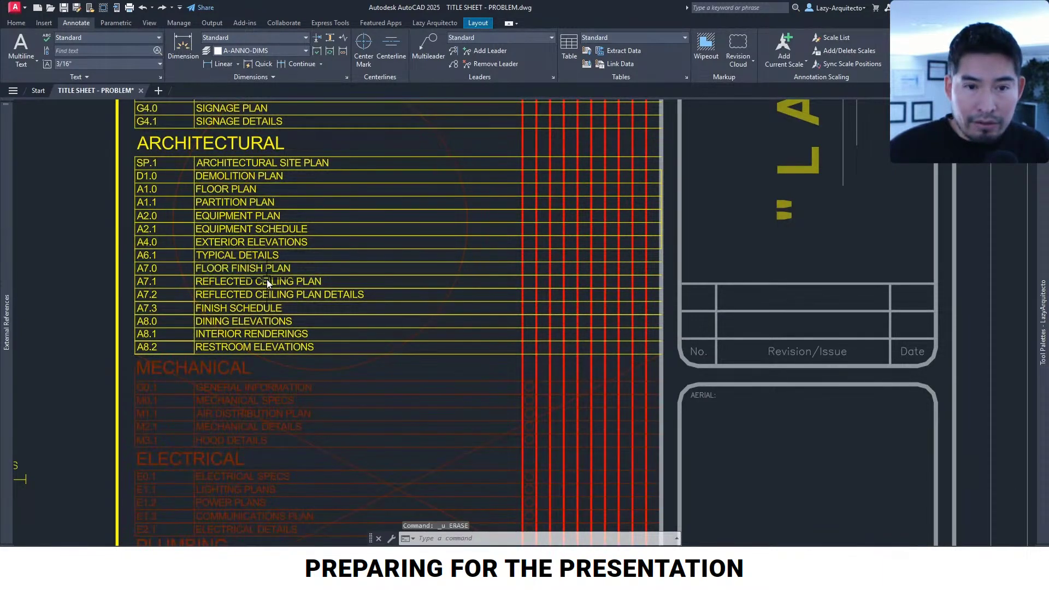
pyautogui.scroll(3, 268, 281)
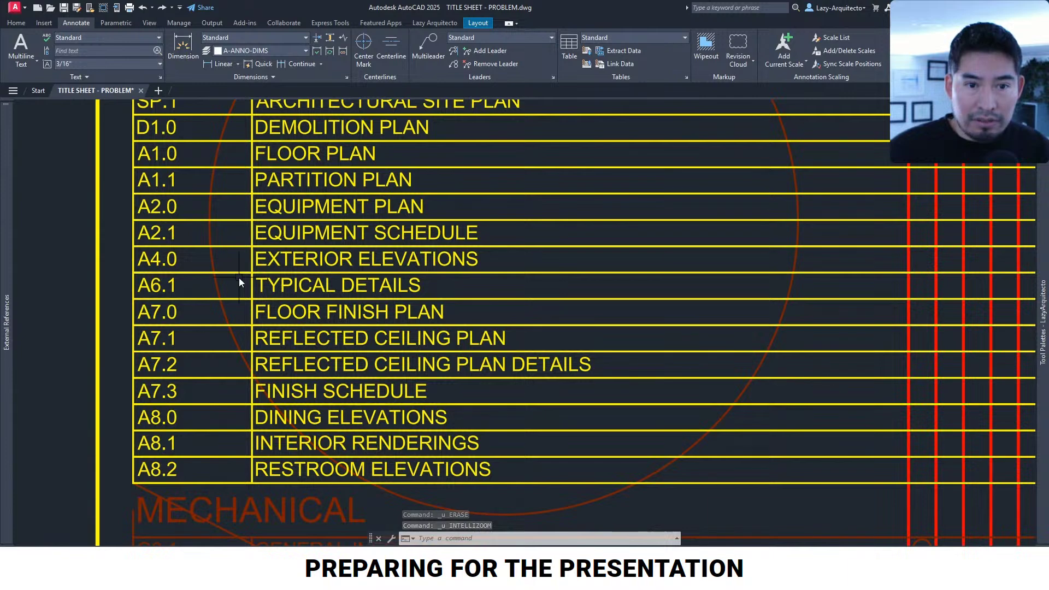
# Examine the title sheet layout and the individual text and line objects that form the sheet index
pyautogui.scroll(-5, 177, 382)
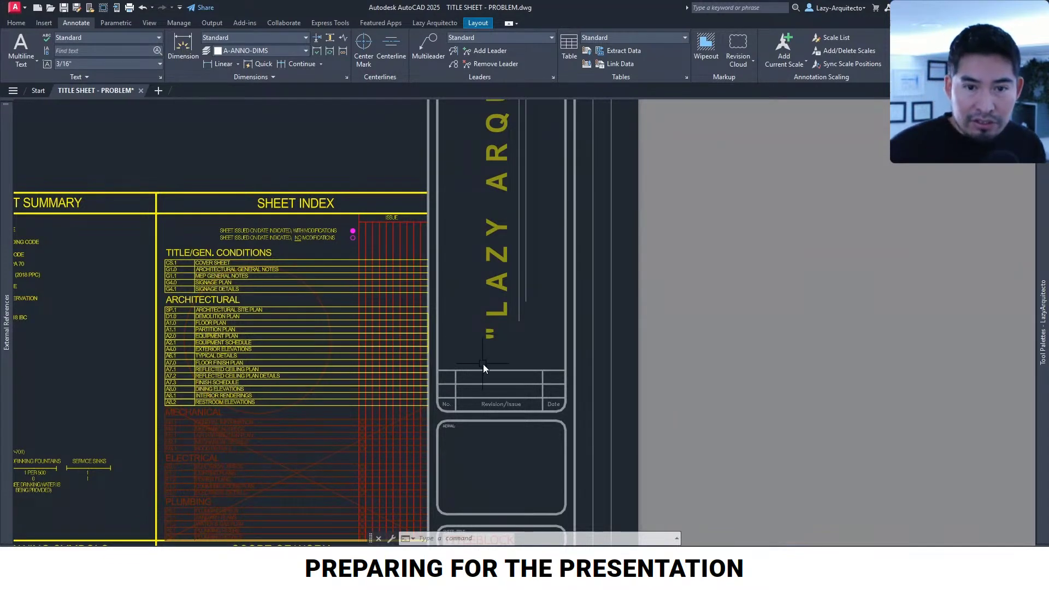
pyautogui.scroll(-3, 516, 345)
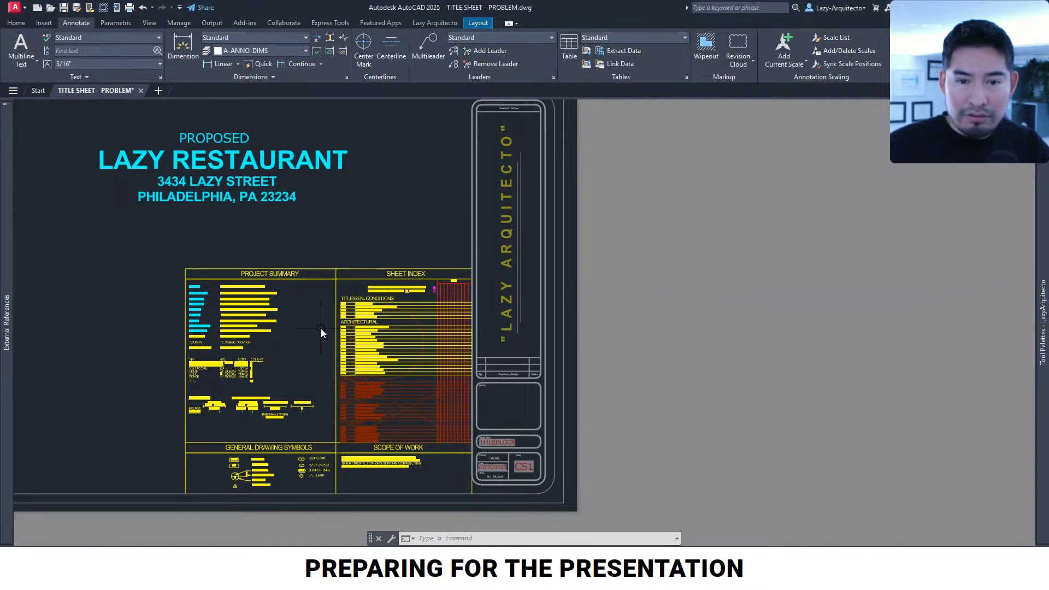
pyautogui.scroll(3, 386, 356)
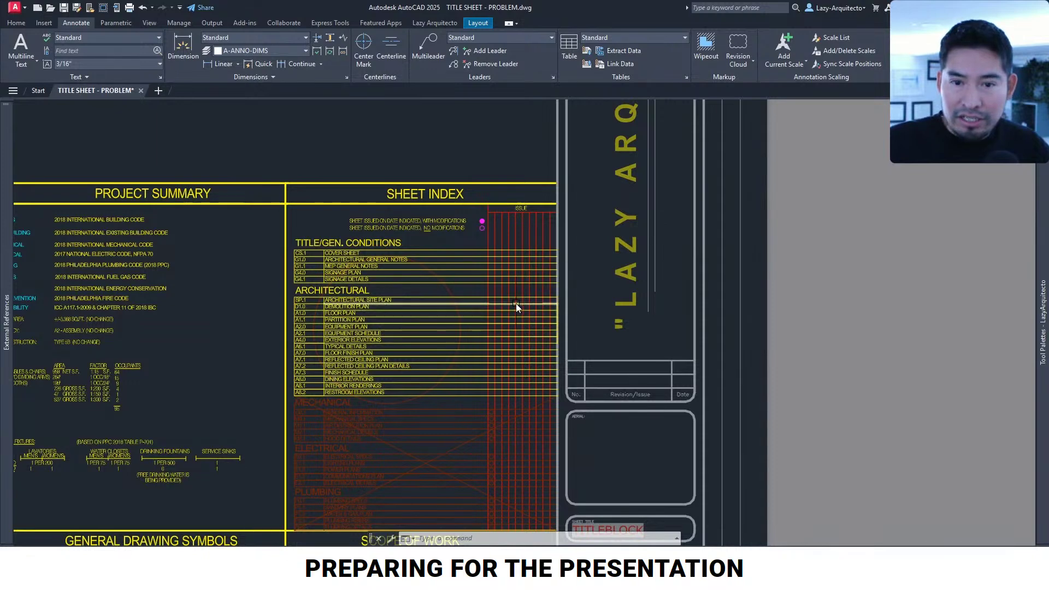
pyautogui.scroll(3, 516, 304)
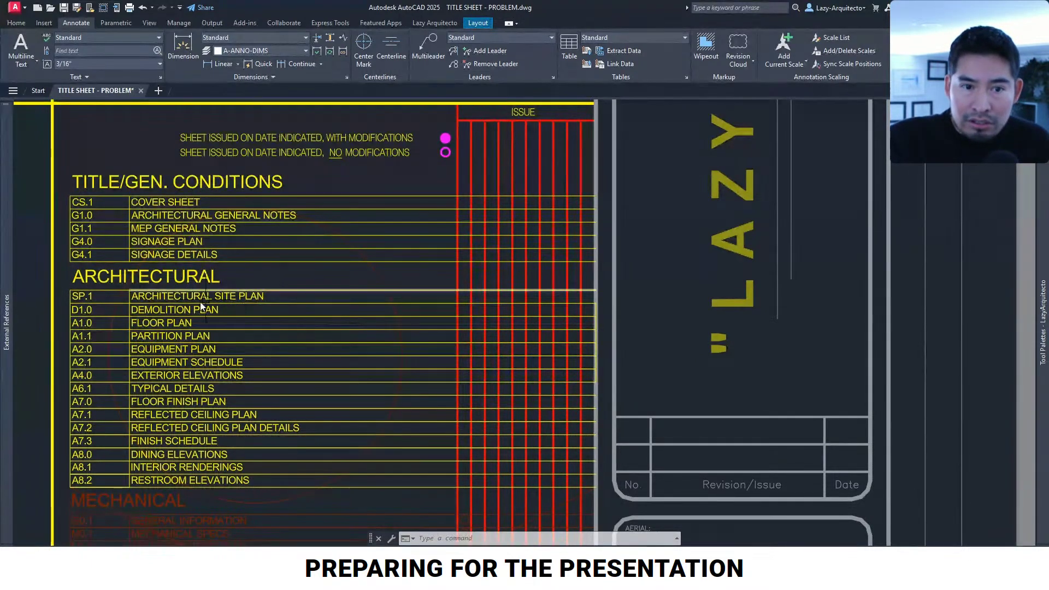
pyautogui.click(130, 313)
pyautogui.press('Escape')
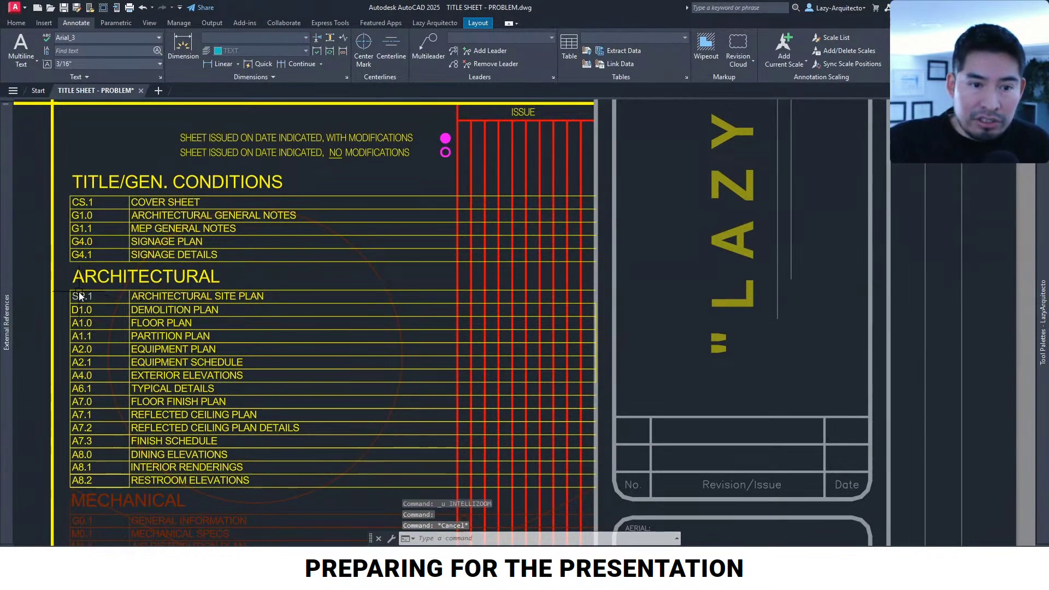
pyautogui.click(80, 299)
pyautogui.press('Escape')
pyautogui.click(71, 328)
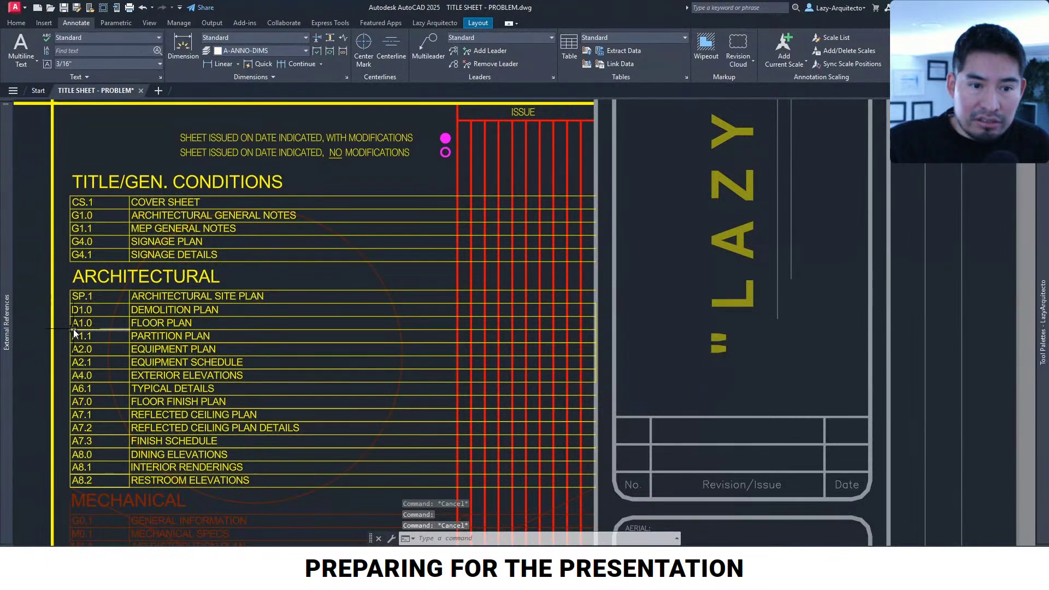
# Examine the separate border lines and the block of rows from A1.0 Floor Plan through A8.2 Restroom Elevations in the sheet index
pyautogui.press('Escape')
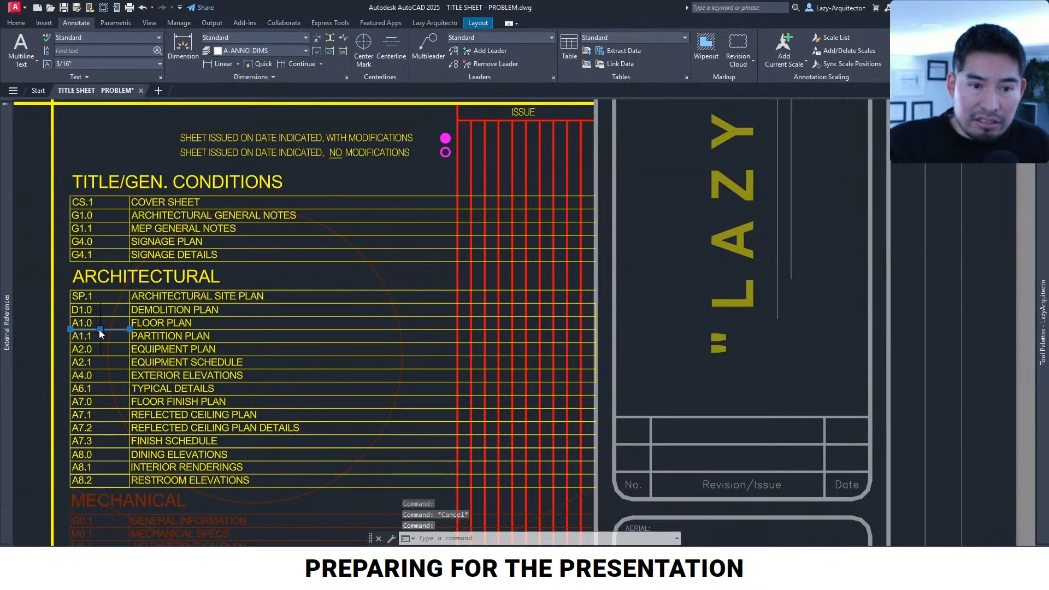
pyautogui.click(64, 320)
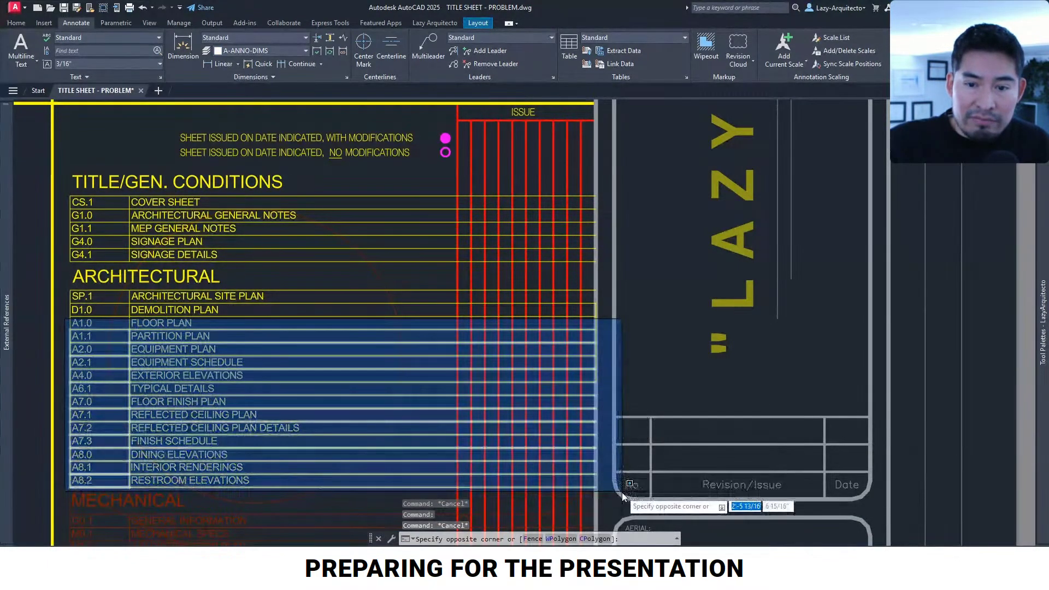
pyautogui.click(621, 492)
pyautogui.press('Escape')
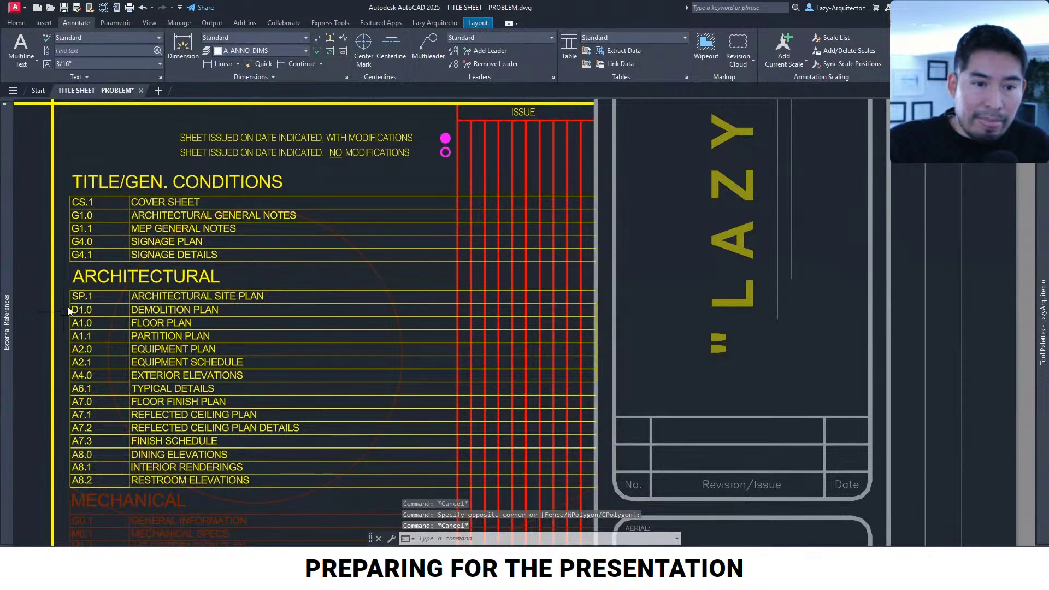
pyautogui.scroll(-3, 328, 272)
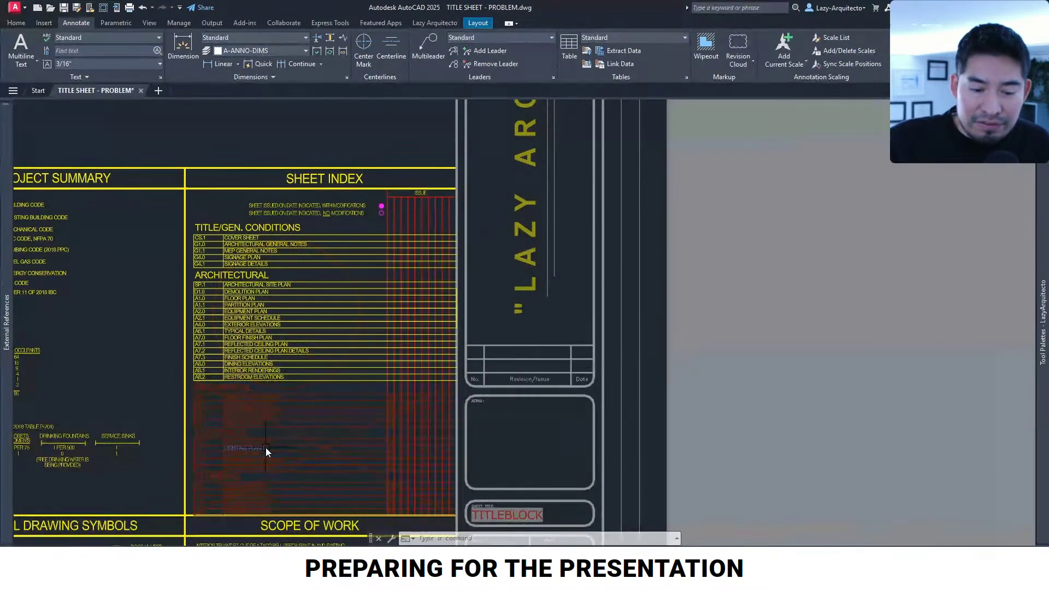
pyautogui.moveTo(266, 448)
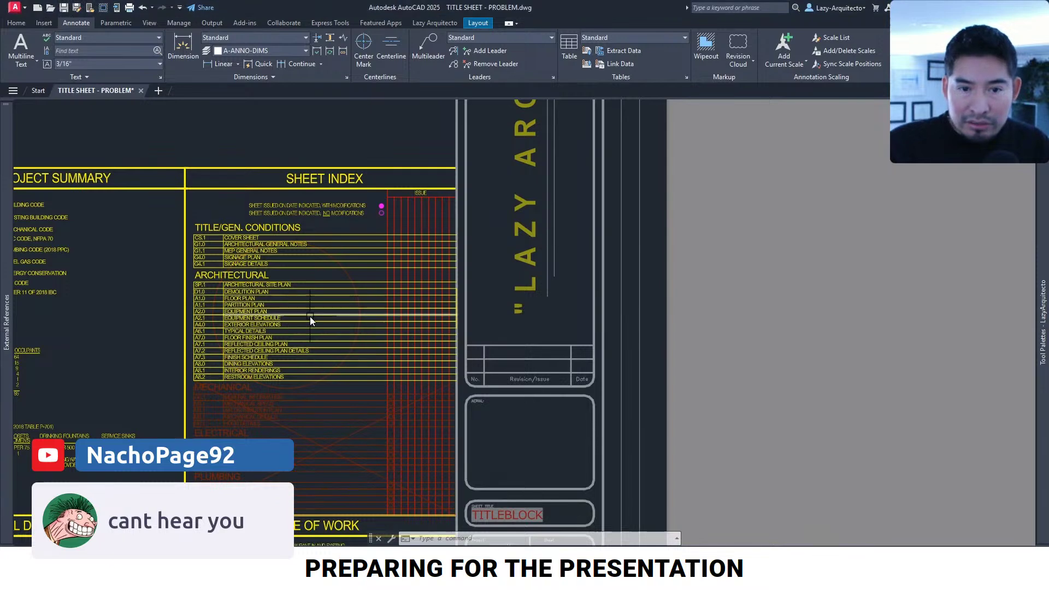
pyautogui.scroll(3, 295, 301)
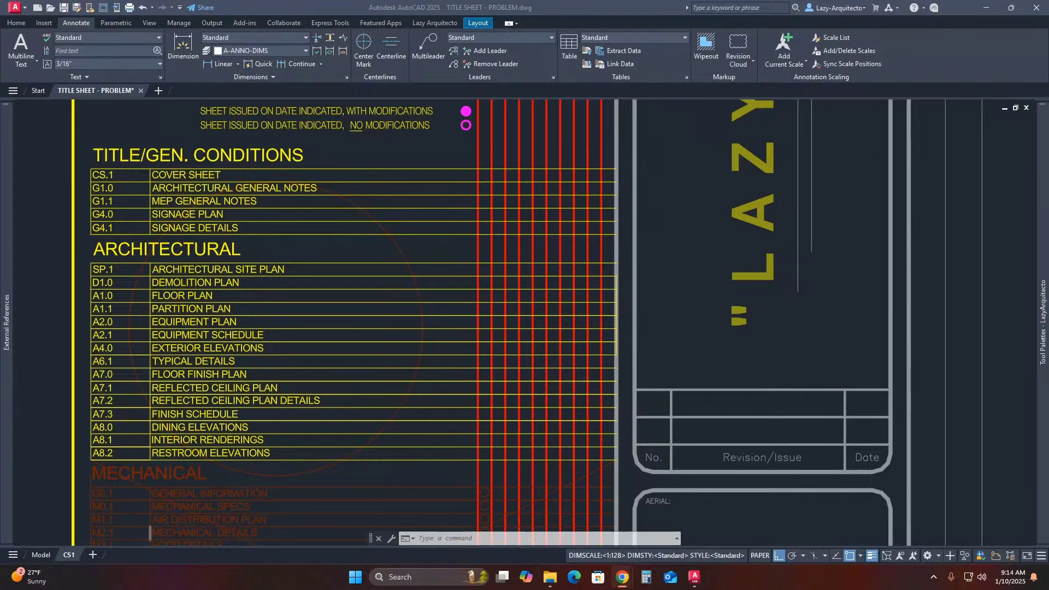
# Inspect the individual divider lines and text objects in the Architectural rows, including the A1.1 Partition Plan entry
pyautogui.click(331, 292)
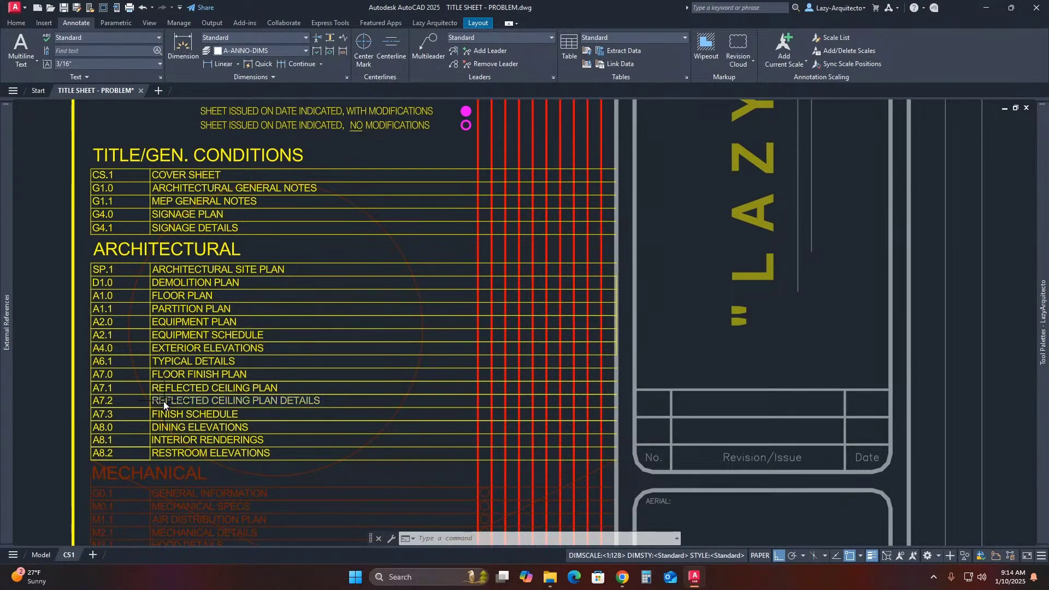
pyautogui.scroll(3, 140, 344)
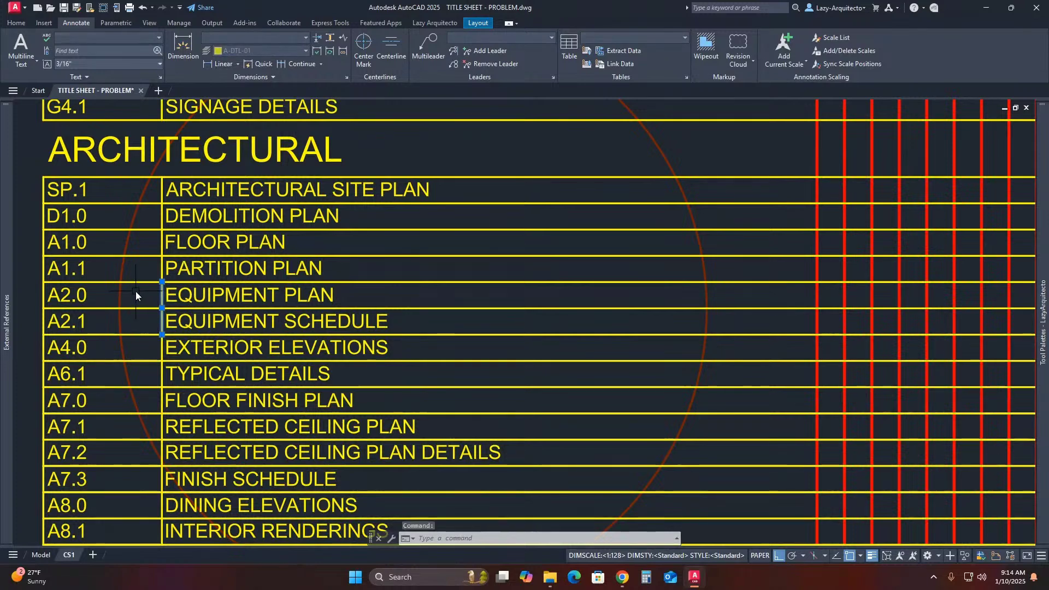
pyautogui.press('Escape')
pyautogui.click(42, 269)
pyautogui.press('Escape')
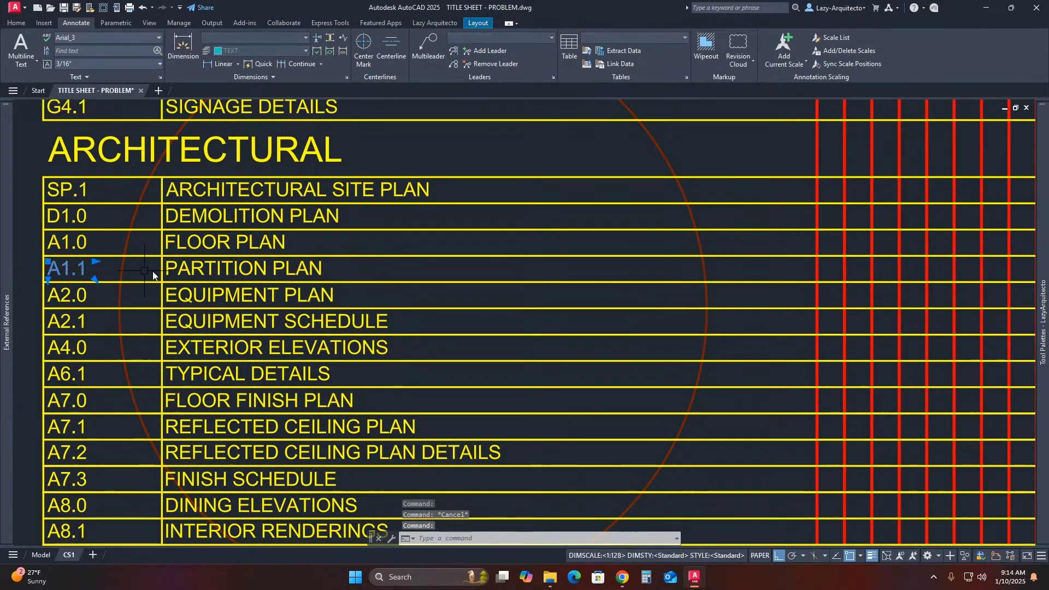
pyautogui.click(203, 267)
pyautogui.click(196, 245)
pyautogui.press('Escape')
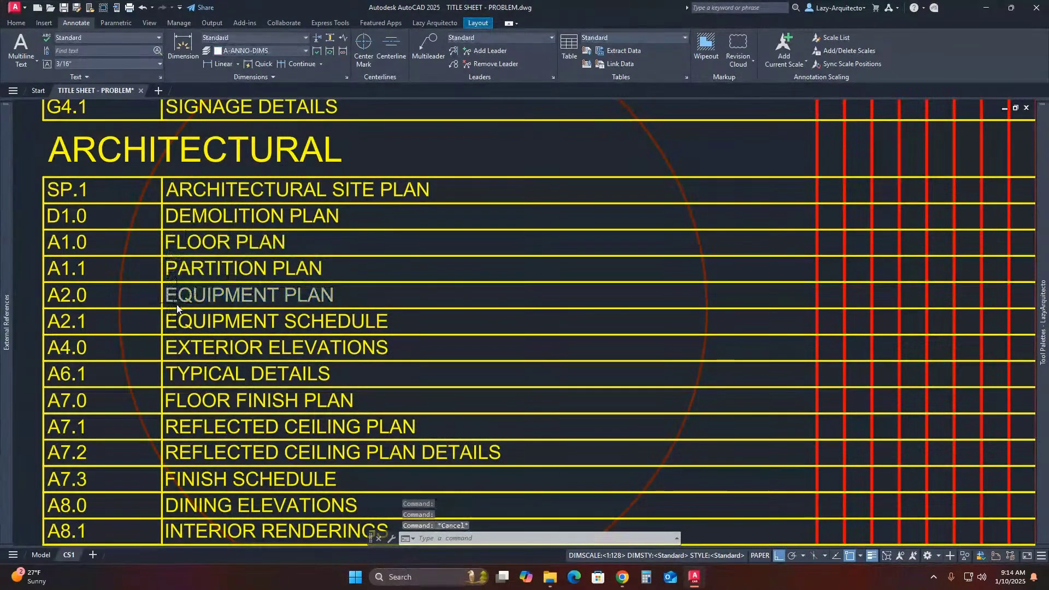
pyautogui.scroll(-3, 176, 307)
pyautogui.scroll(3, 147, 418)
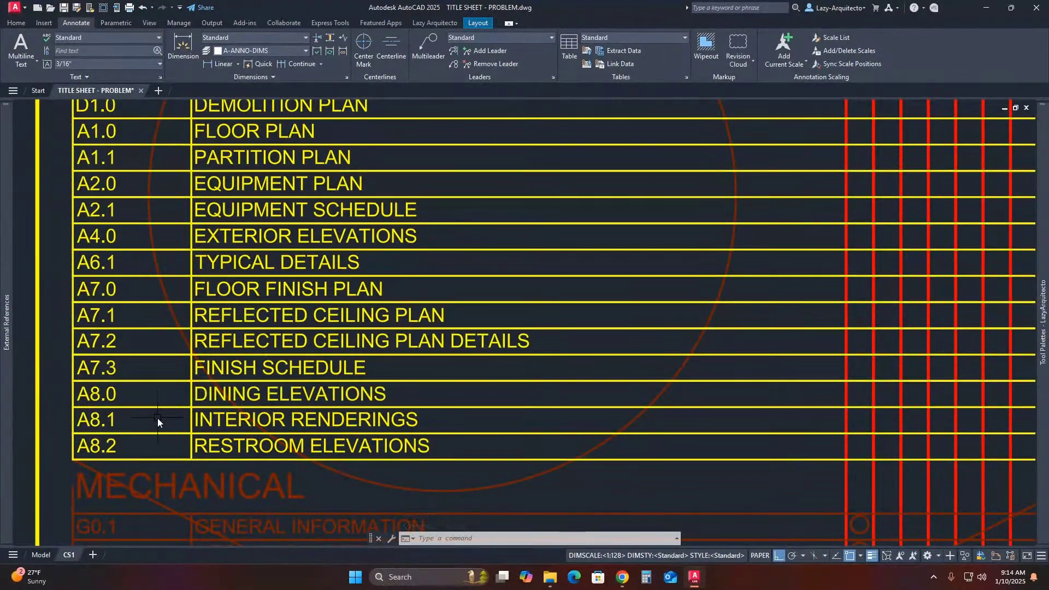
pyautogui.scroll(-3, 158, 419)
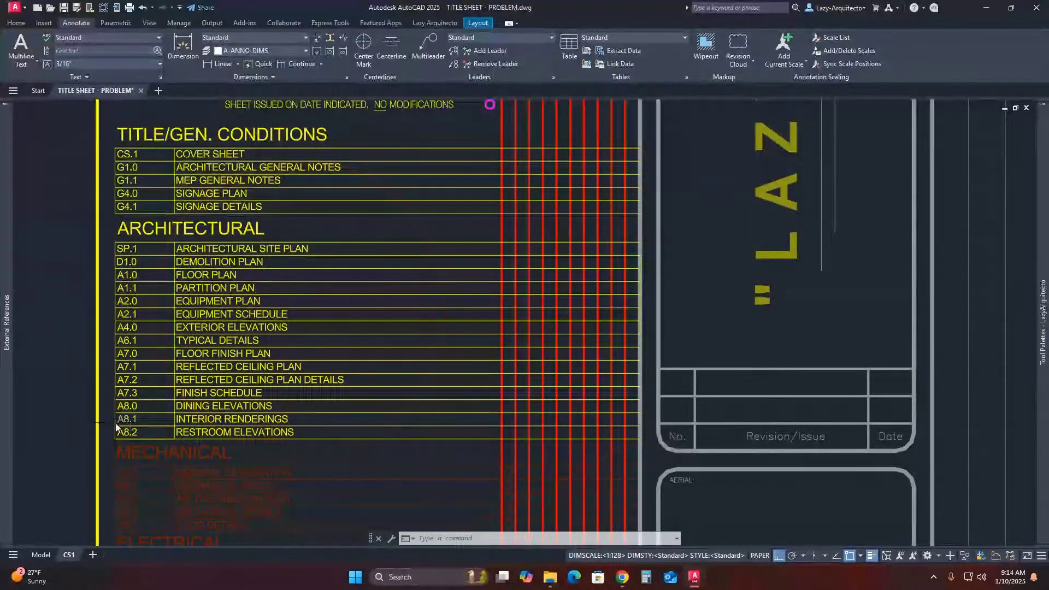
pyautogui.scroll(-3, 119, 406)
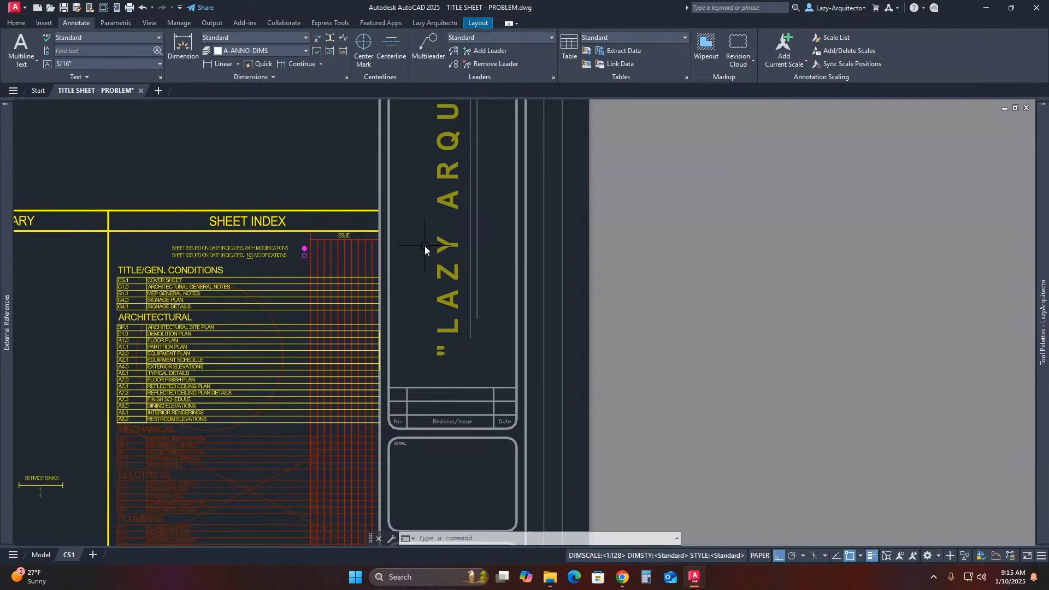
pyautogui.click(16, 23)
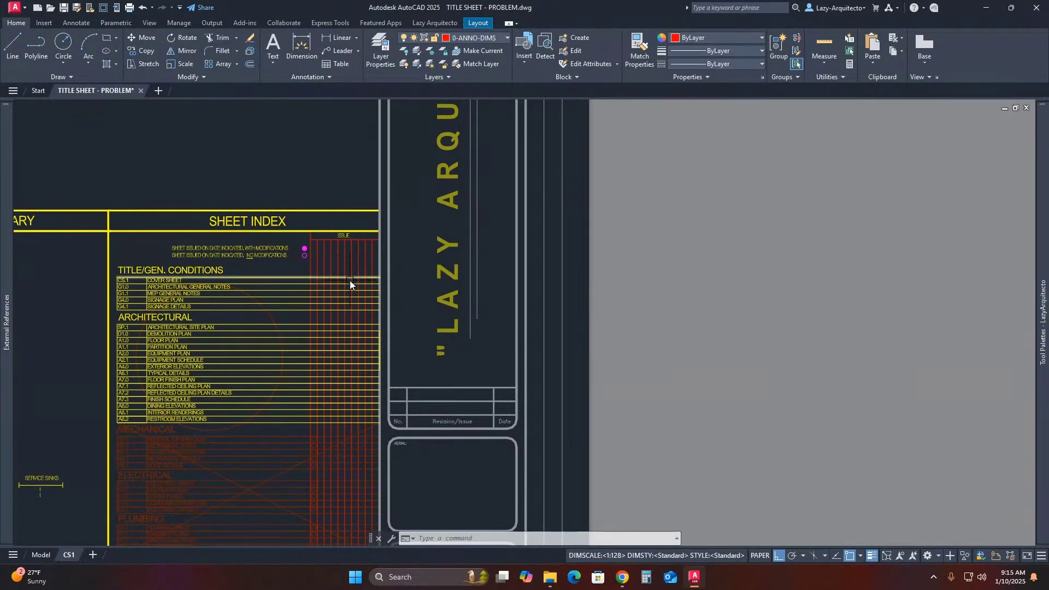
pyautogui.write('T')
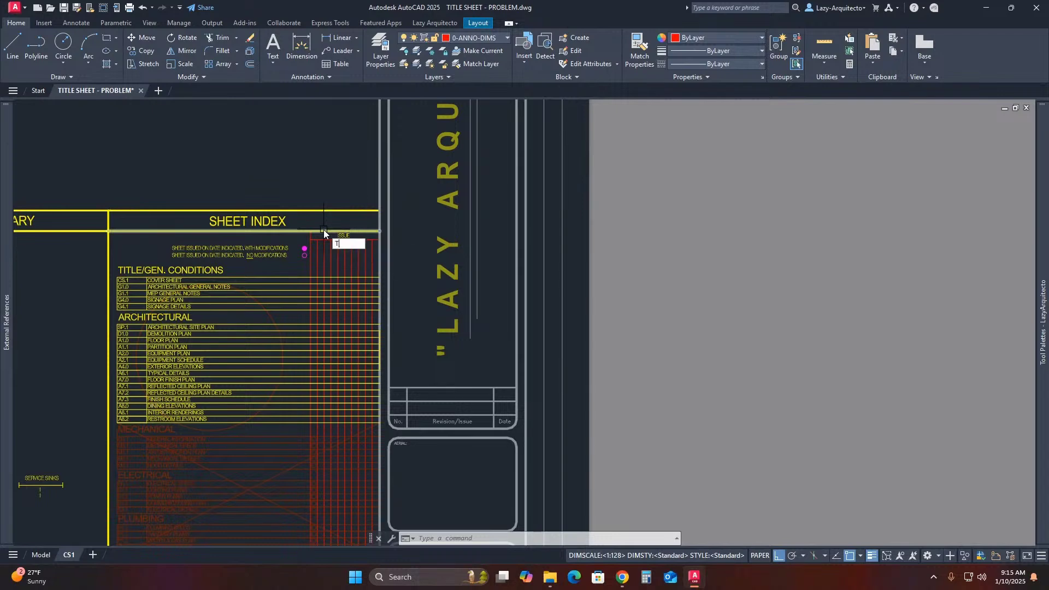
pyautogui.write('AB')
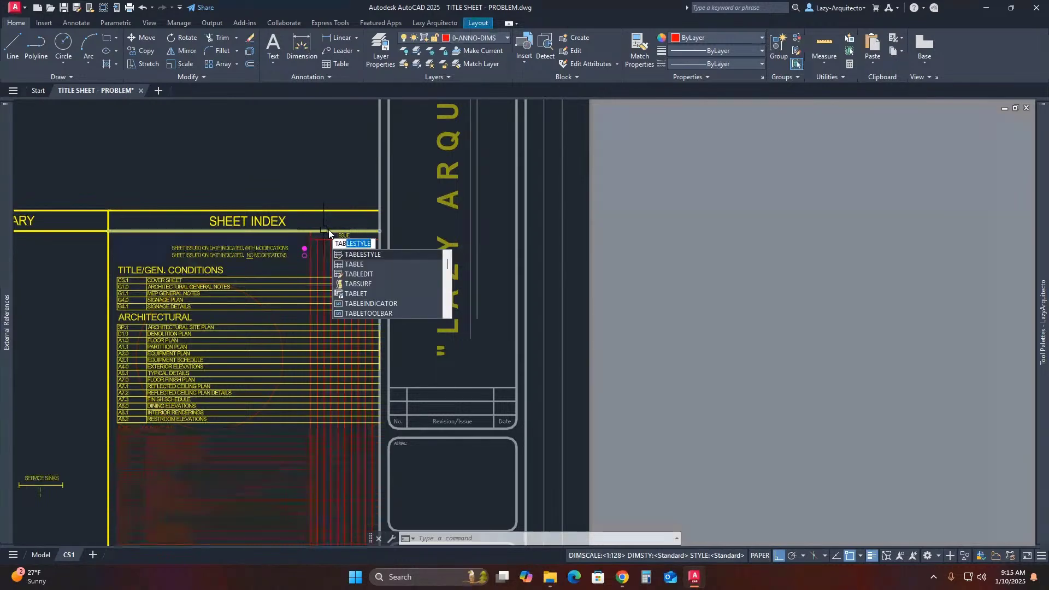
pyautogui.press('Escape')
pyautogui.press('Escape')
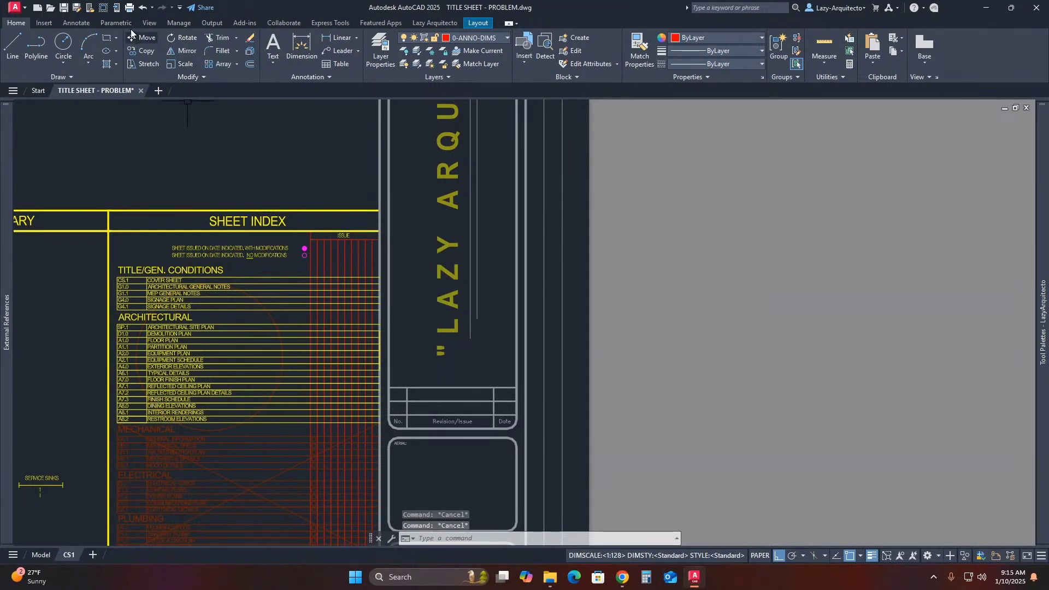
# Insert an empty Standard-style table with 2 columns, 20 data rows and 2 1/2" column width beside the sheet index, leaving its cells blank
pyautogui.click(91, 24)
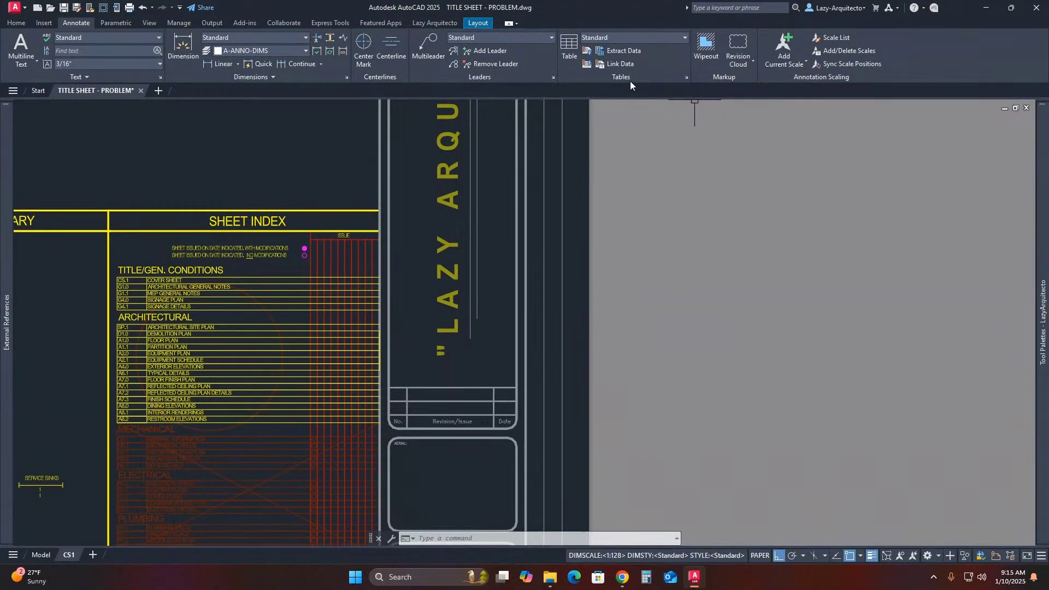
pyautogui.click(569, 49)
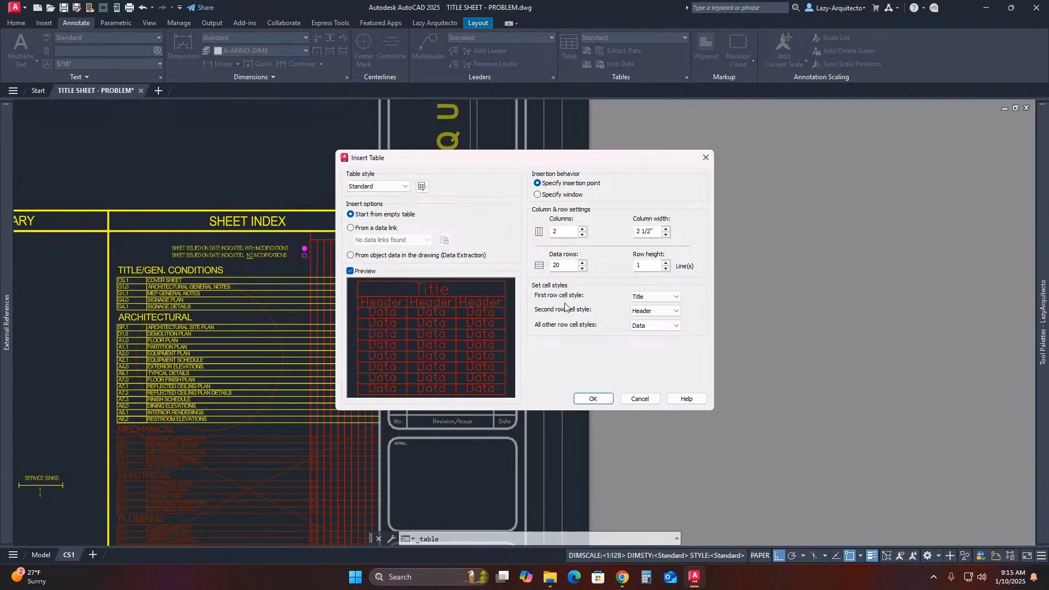
pyautogui.moveTo(537, 158); pyautogui.dragTo(593, 185)
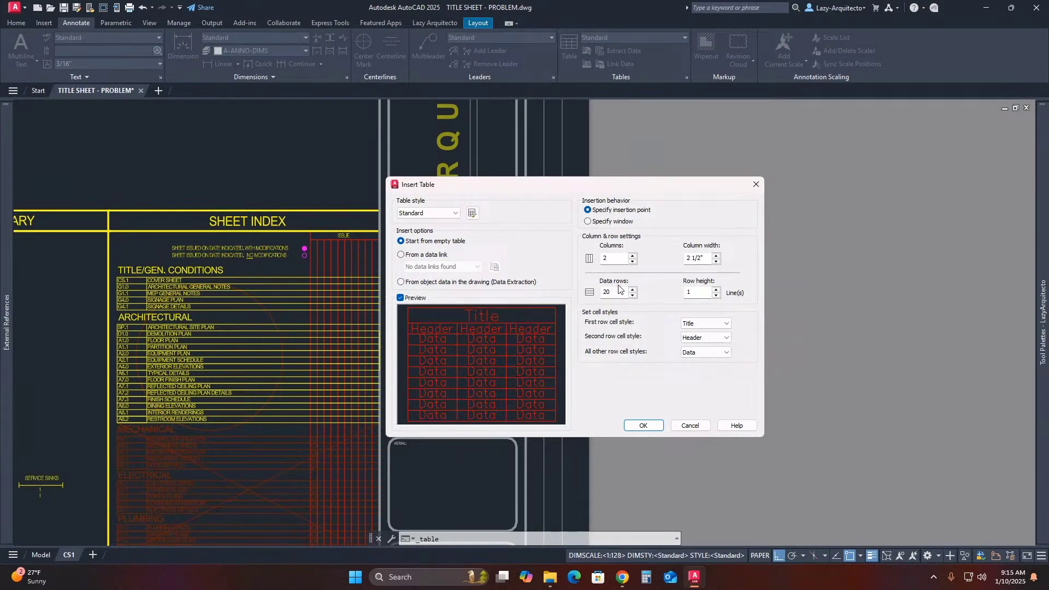
pyautogui.write('0')
pyautogui.click(643, 426)
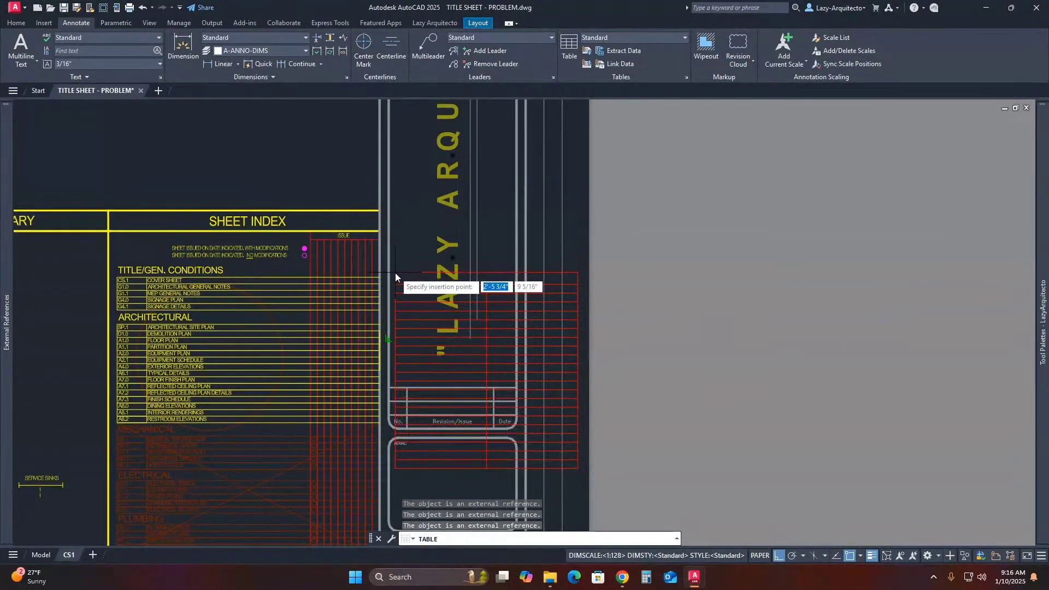
pyautogui.click(382, 281)
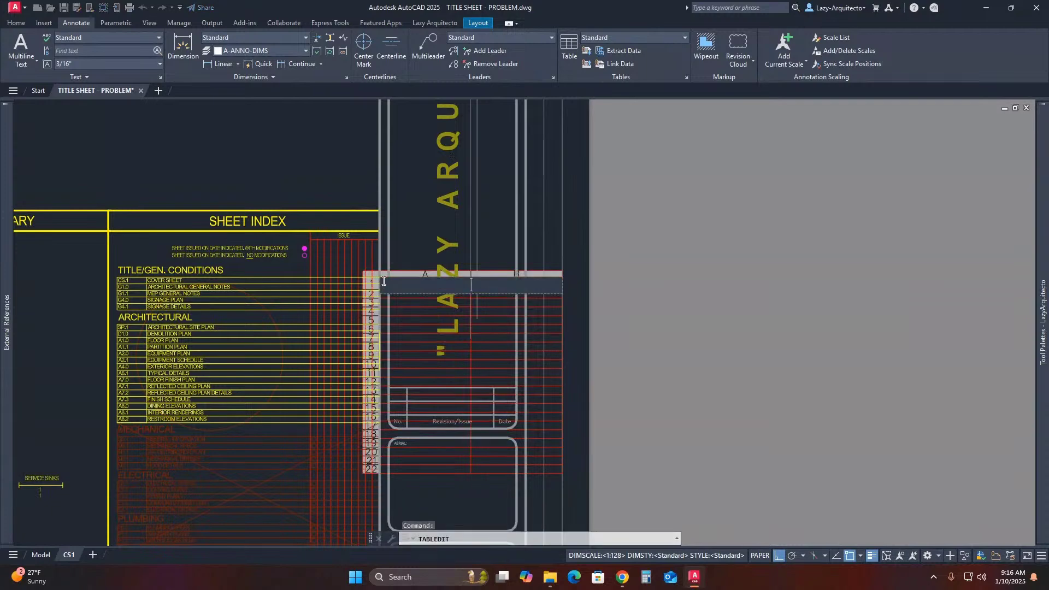
pyautogui.click(545, 262)
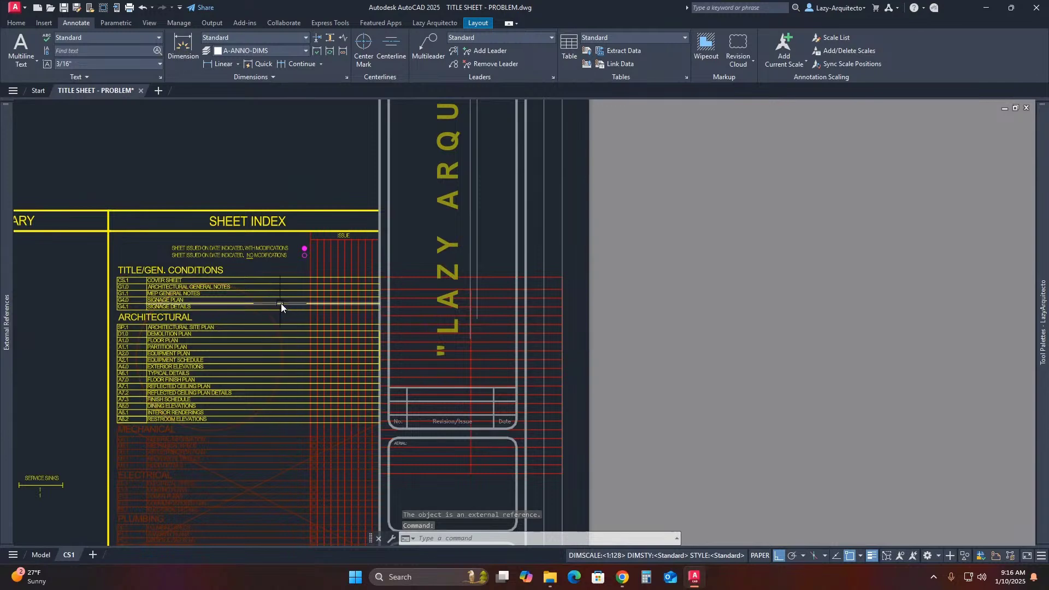
# Move the table so the lower edge of its title row lines up with the top line of the CS.1 Cover Sheet row
pyautogui.scroll(3, 310, 295)
pyautogui.click(491, 285)
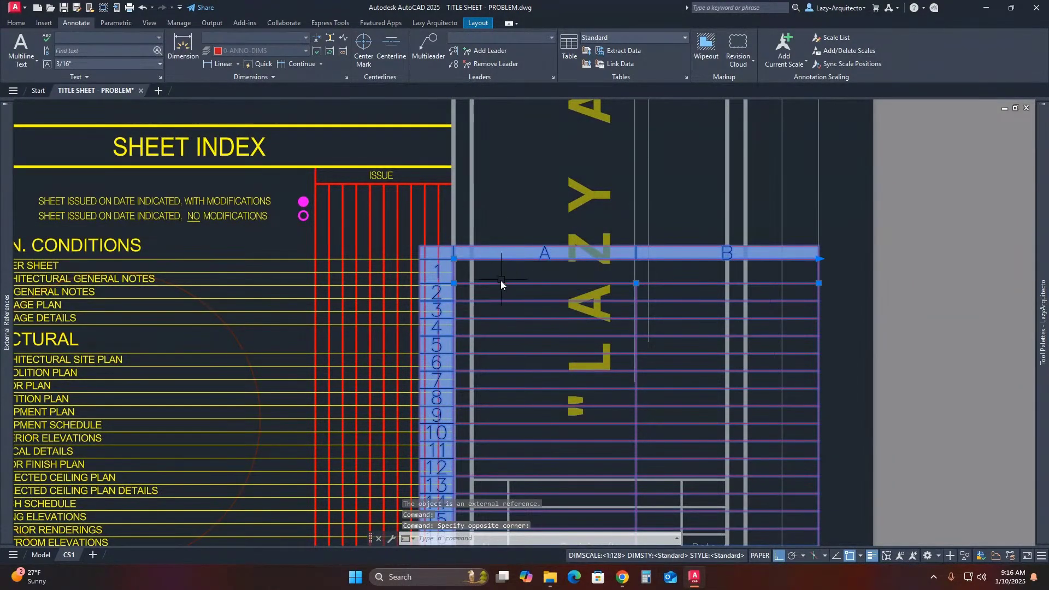
pyautogui.press('Escape')
pyautogui.scroll(-3, 440, 246)
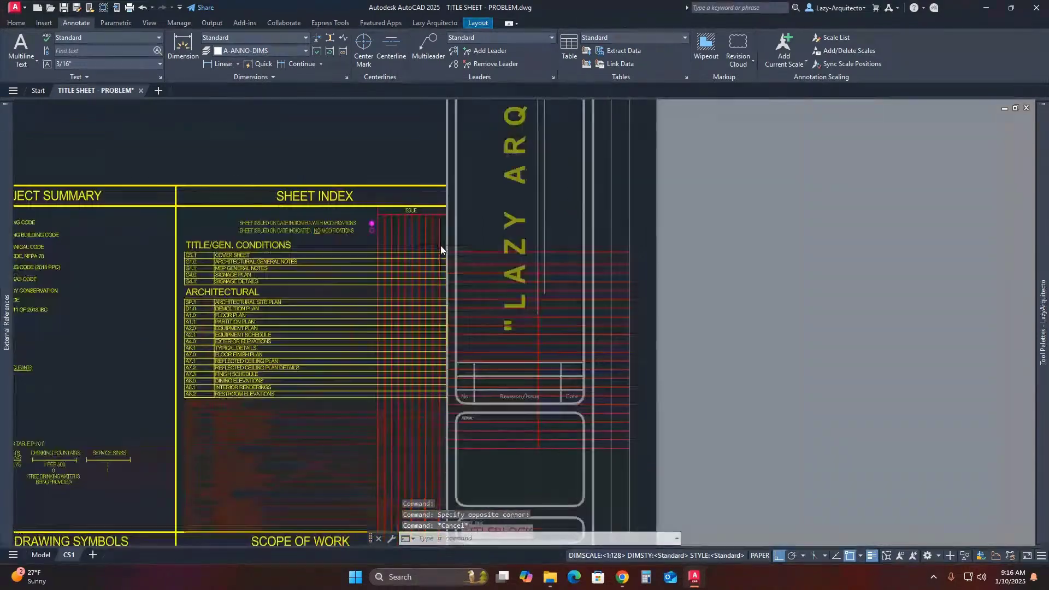
pyautogui.scroll(3, 310, 250)
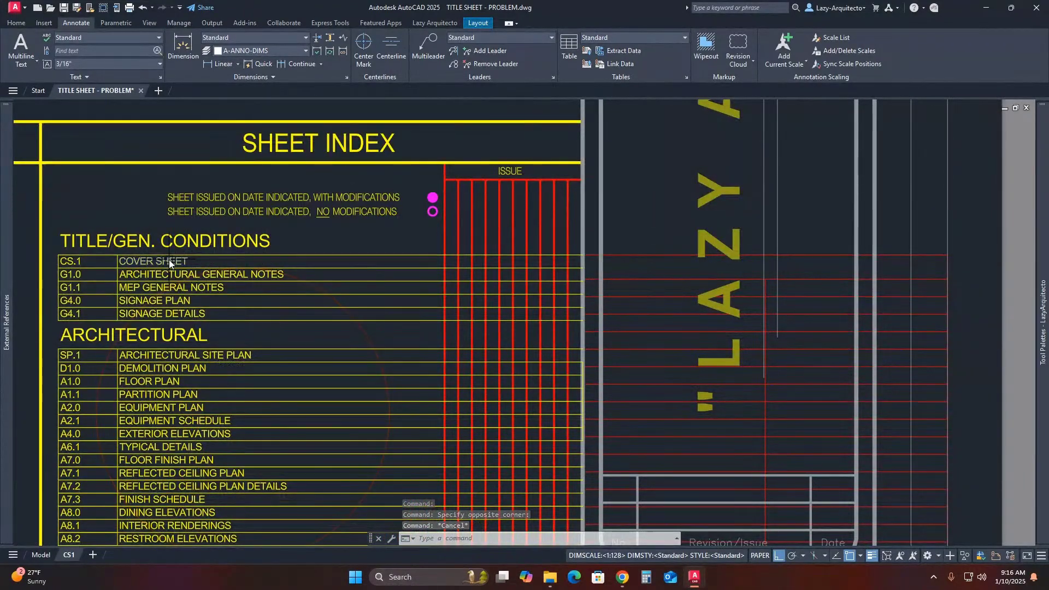
pyautogui.click(615, 254)
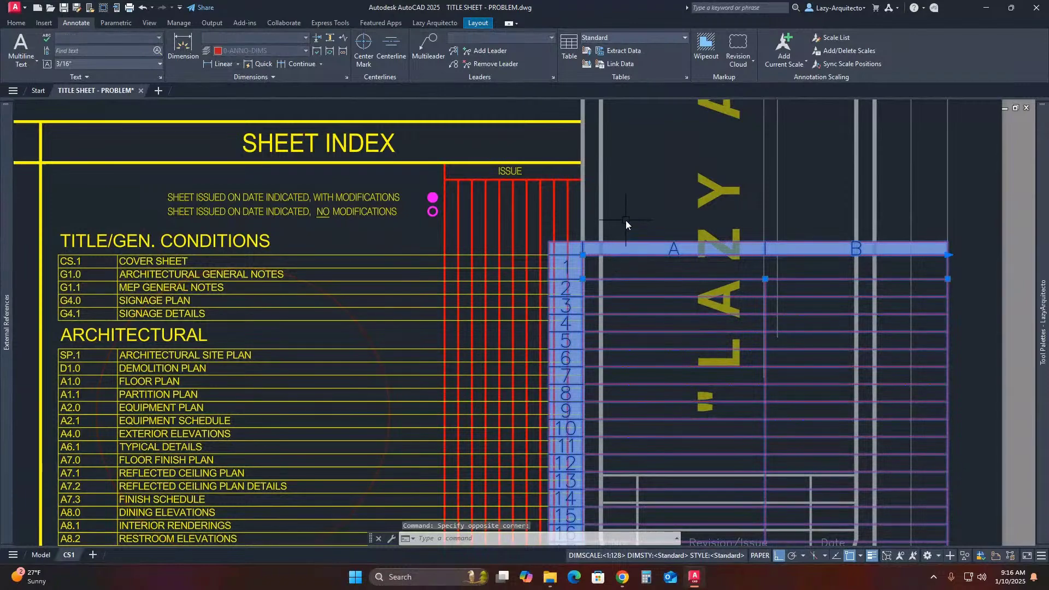
pyautogui.write('M')
pyautogui.press('Return')
pyautogui.scroll(3, 597, 264)
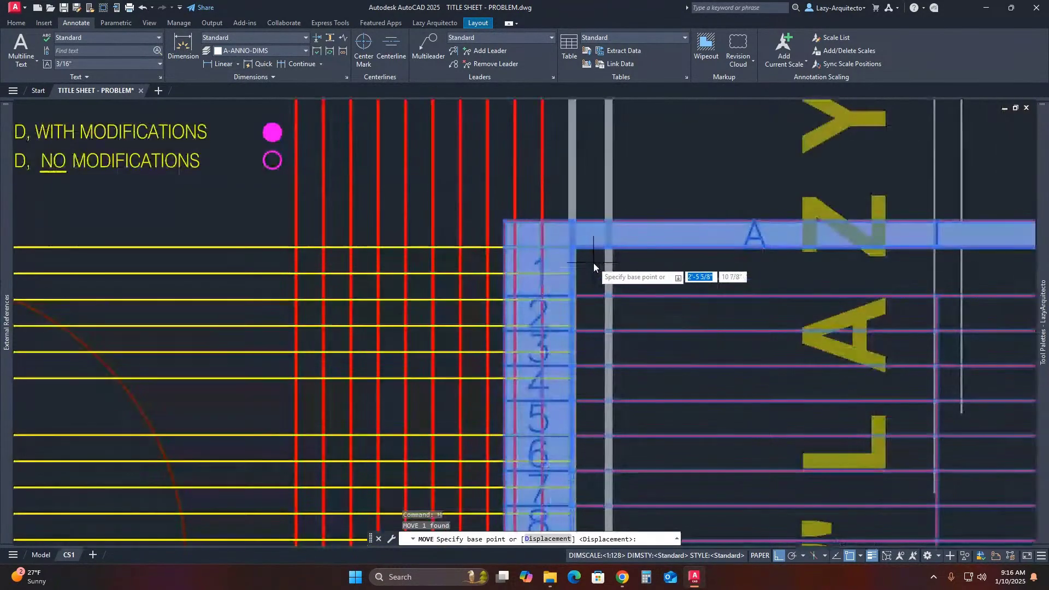
pyautogui.click(583, 291)
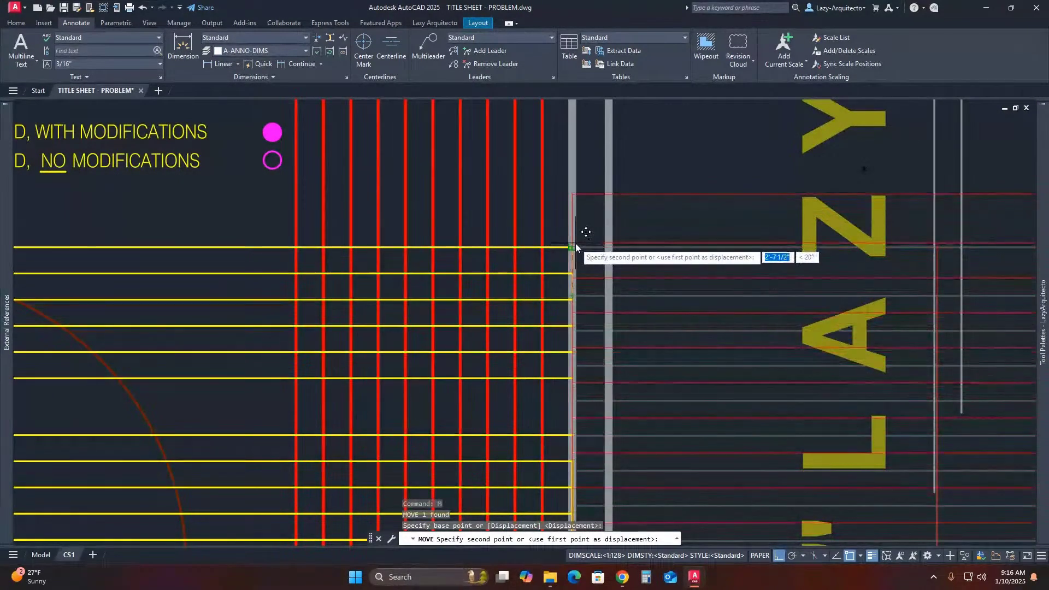
pyautogui.scroll(-4, 576, 244)
pyautogui.click(503, 316)
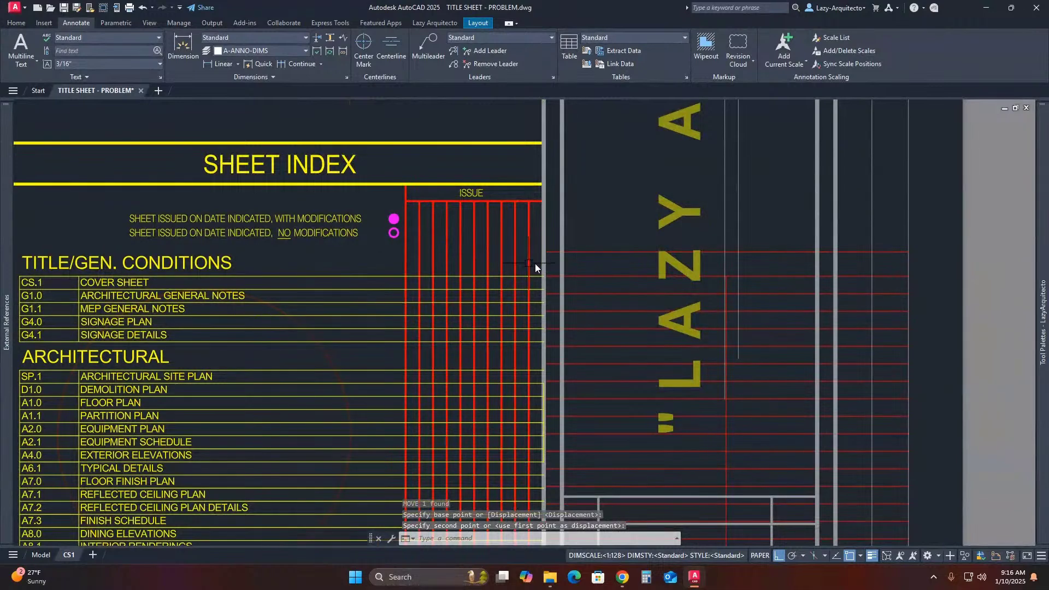
# Compare the new table's rows and spacing with the hand-drawn lines of the sheet index
pyautogui.click(631, 306)
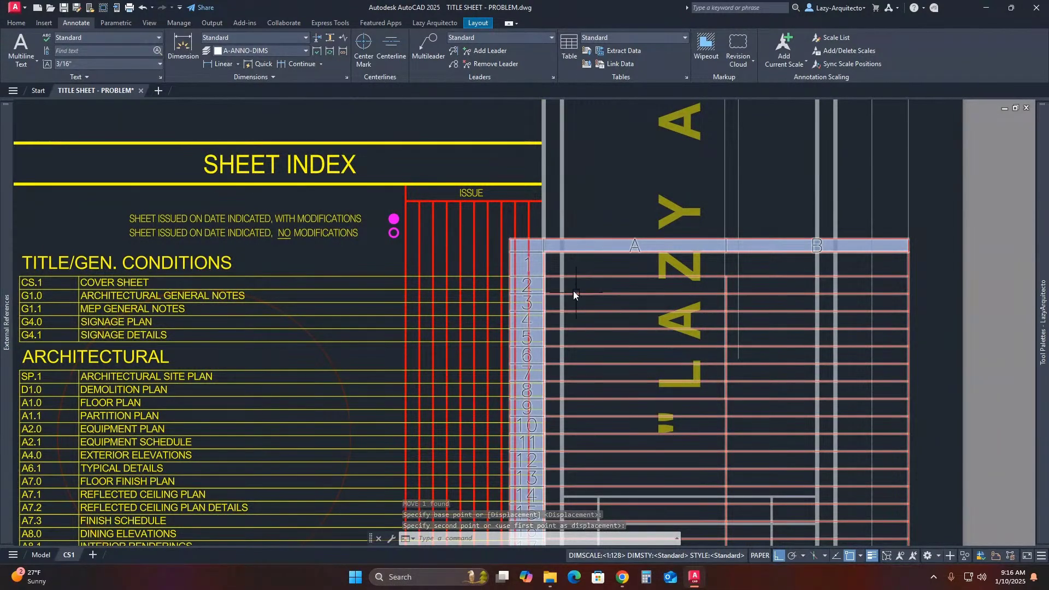
pyautogui.press('Escape')
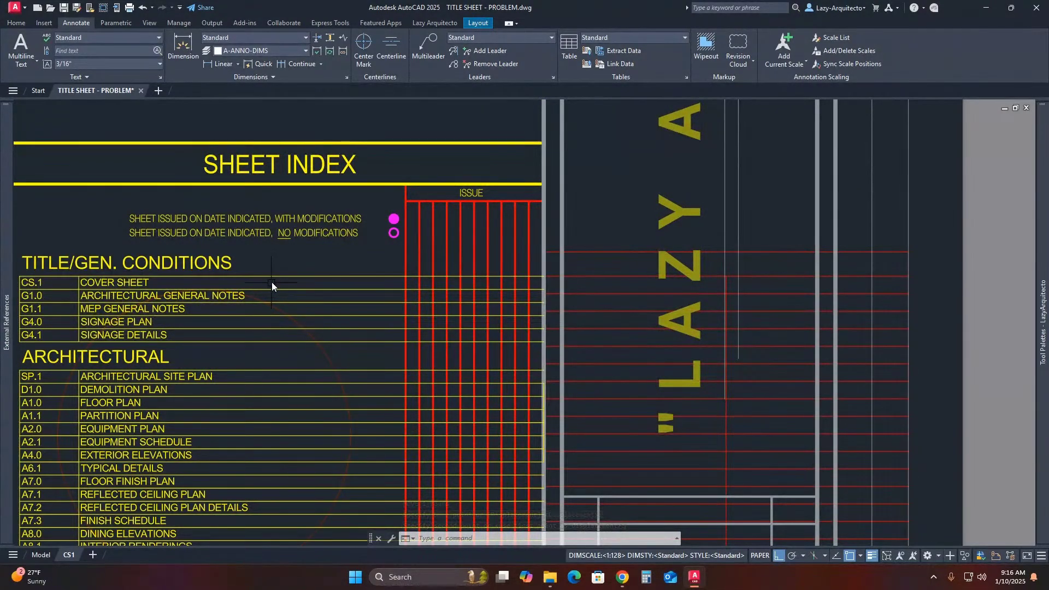
pyautogui.scroll(3, 586, 291)
pyautogui.click(586, 291)
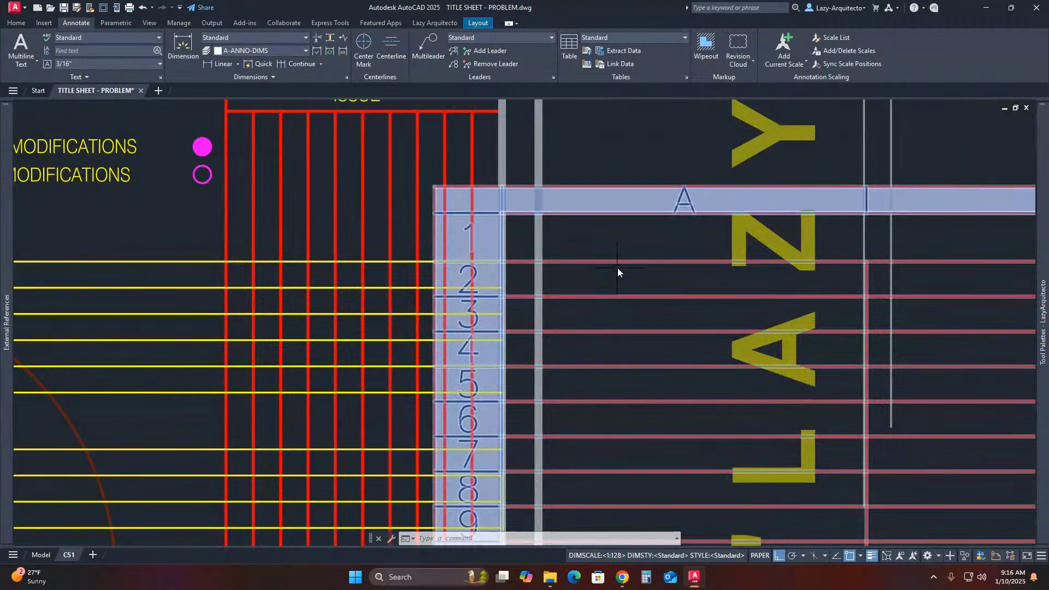
pyautogui.scroll(-3, 546, 276)
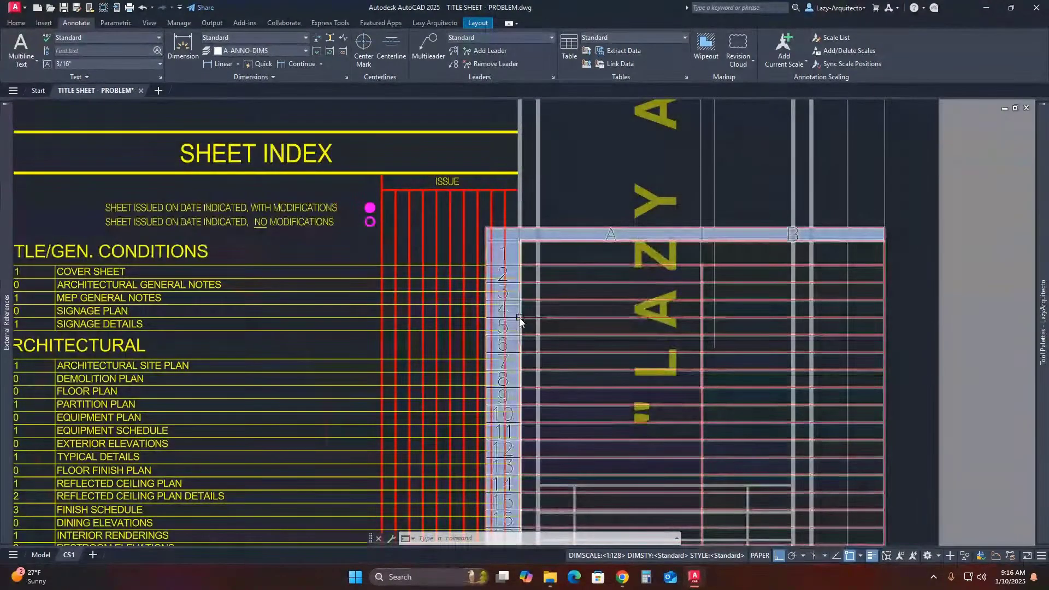
pyautogui.press('Escape')
pyautogui.scroll(-3, 601, 202)
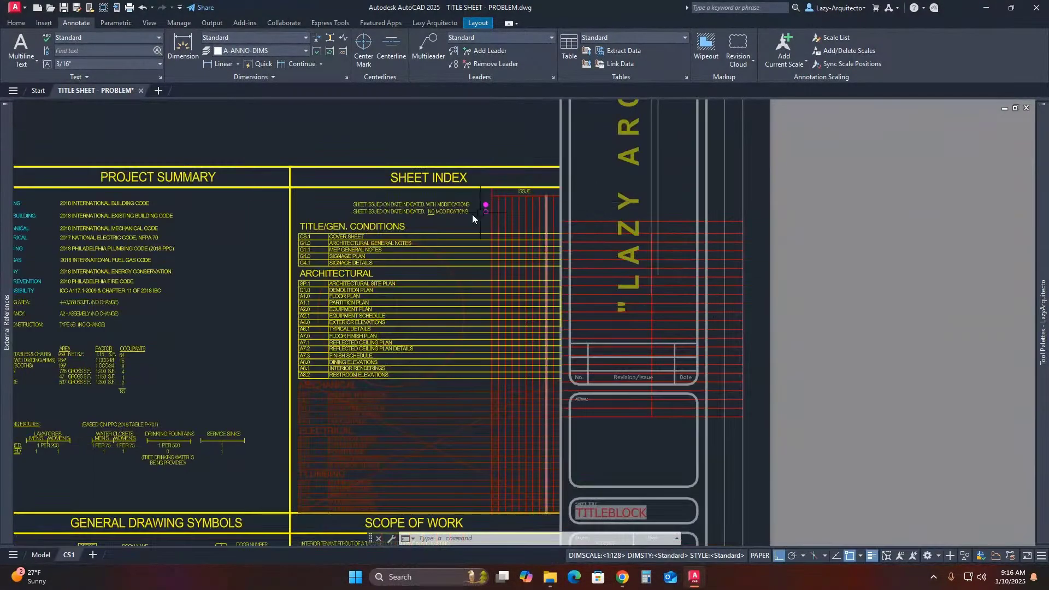
# Copy the TITLE/GEN. CONDITIONS heading from the sheet index into the title row of the new table
pyautogui.scroll(3, 449, 220)
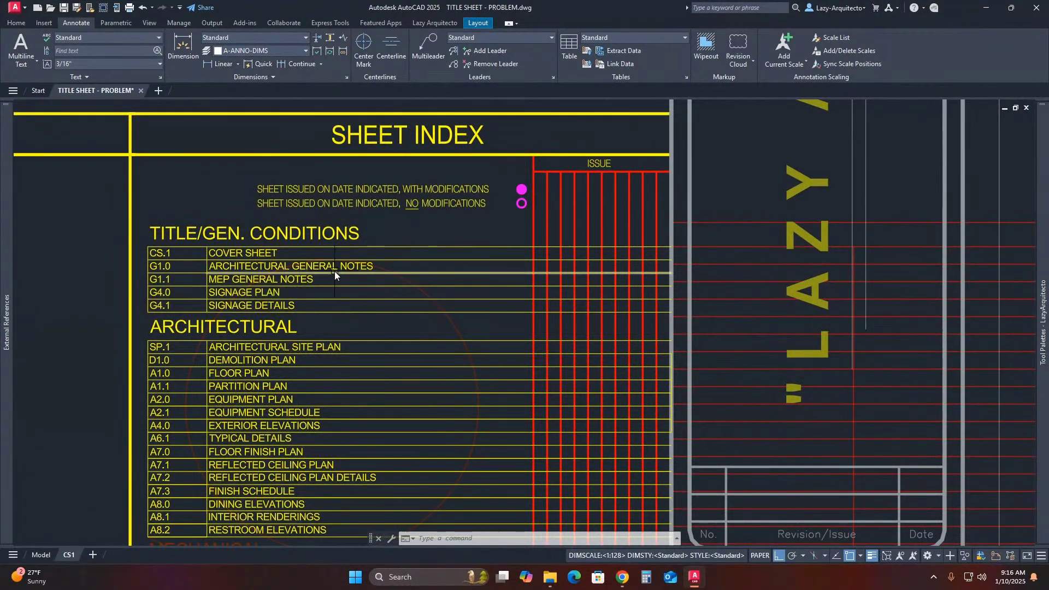
pyautogui.scroll(-3, 264, 263)
pyautogui.doubleClick(295, 247)
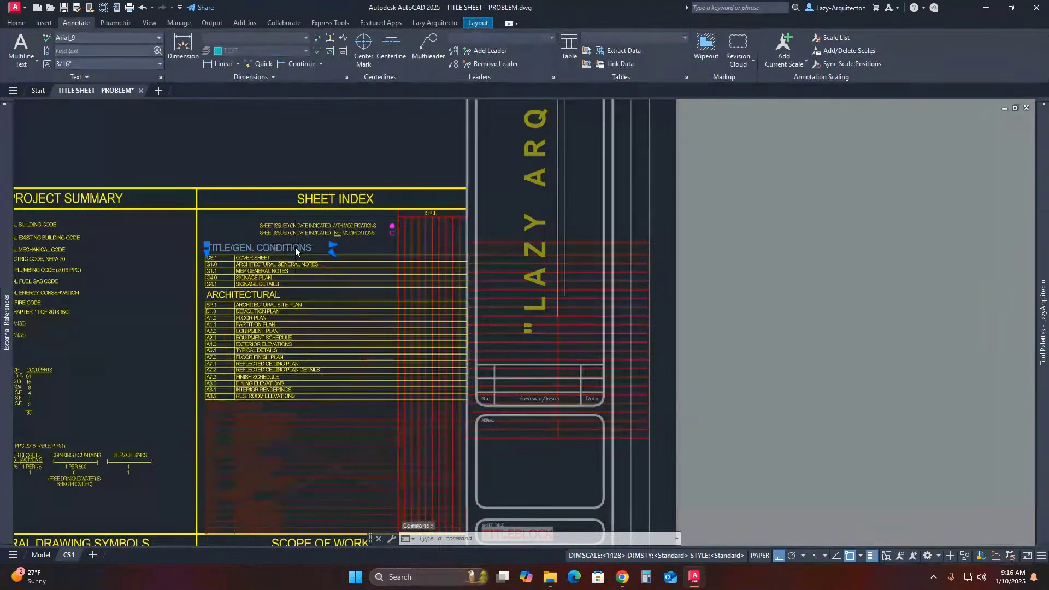
pyautogui.hotkey('ctrl', 'a')
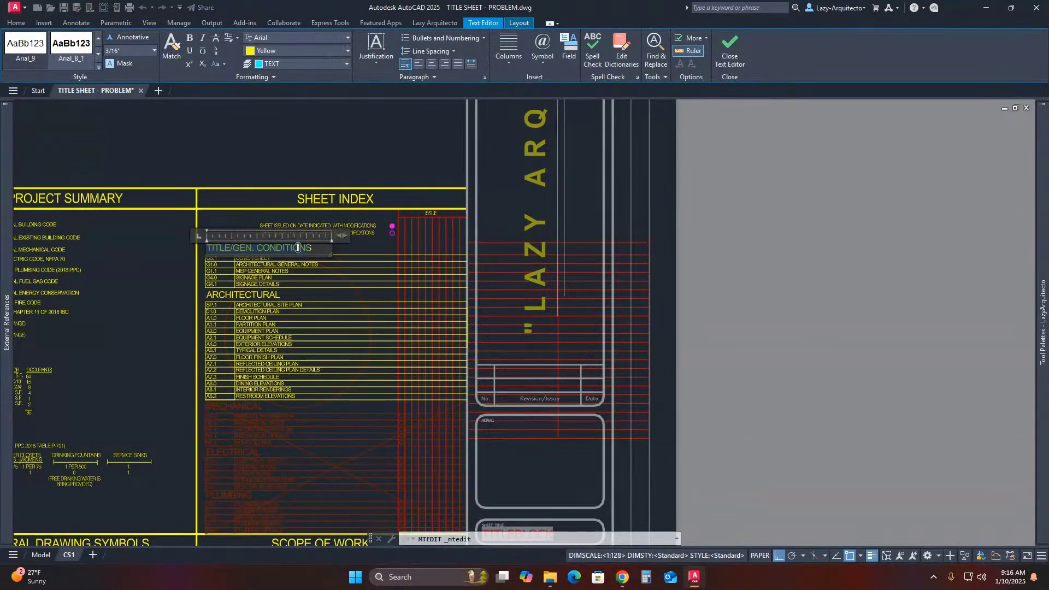
pyautogui.click(357, 183)
pyautogui.scroll(3, 560, 254)
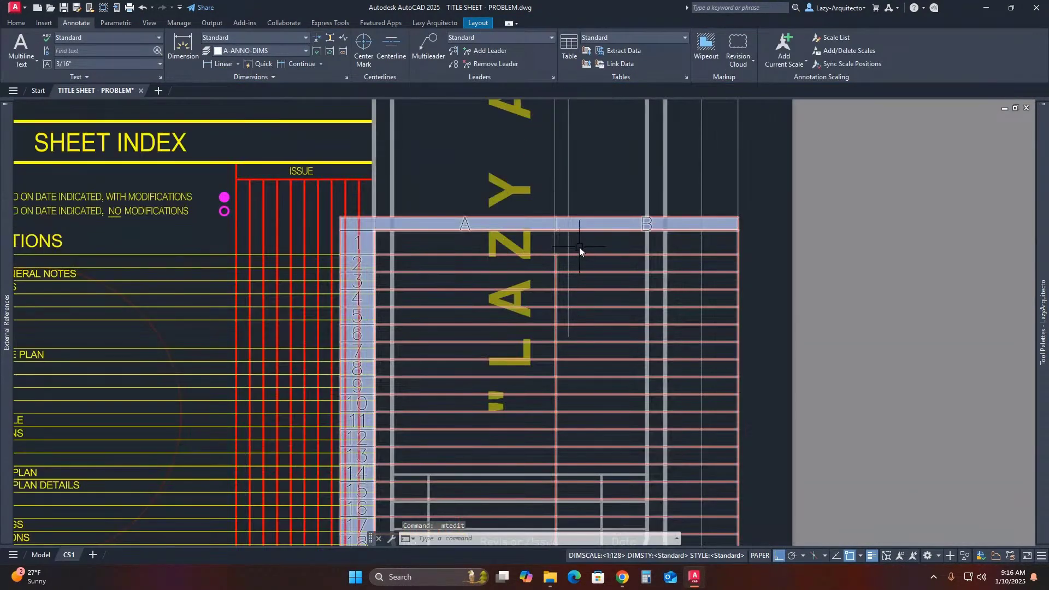
pyautogui.click(580, 247)
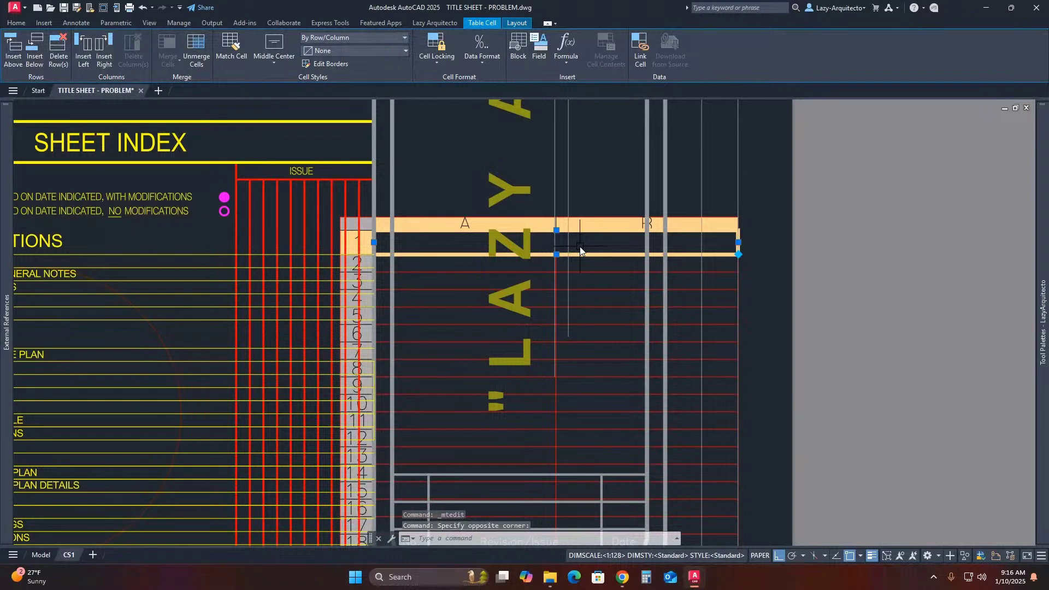
pyautogui.scroll(-3, 519, 273)
pyautogui.press('Escape')
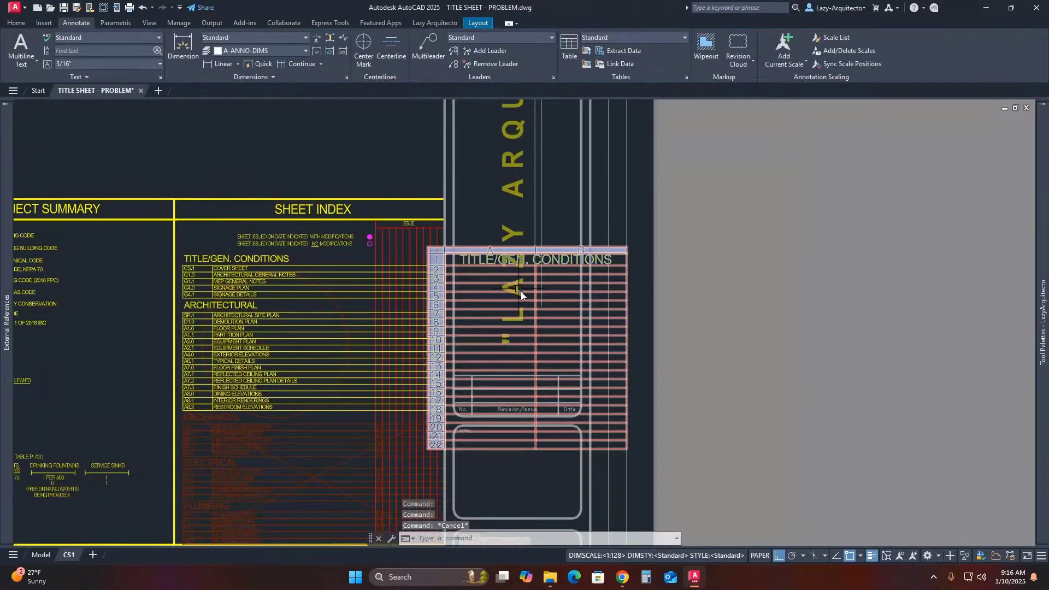
# Stretch the table's outer edge horizontally past the sheet border to widen column B
pyautogui.click(614, 265)
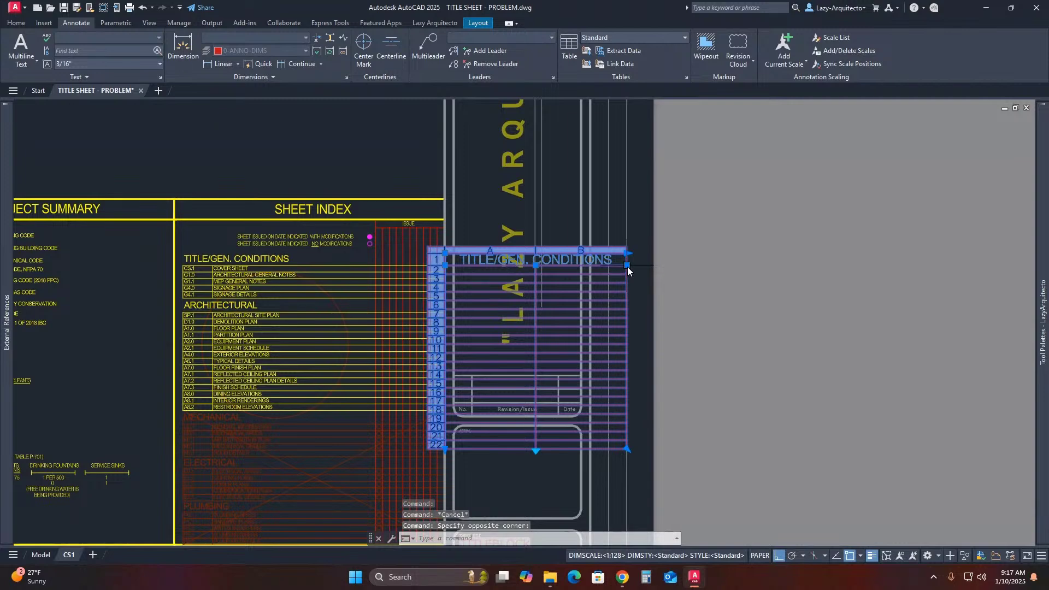
pyautogui.click(627, 266)
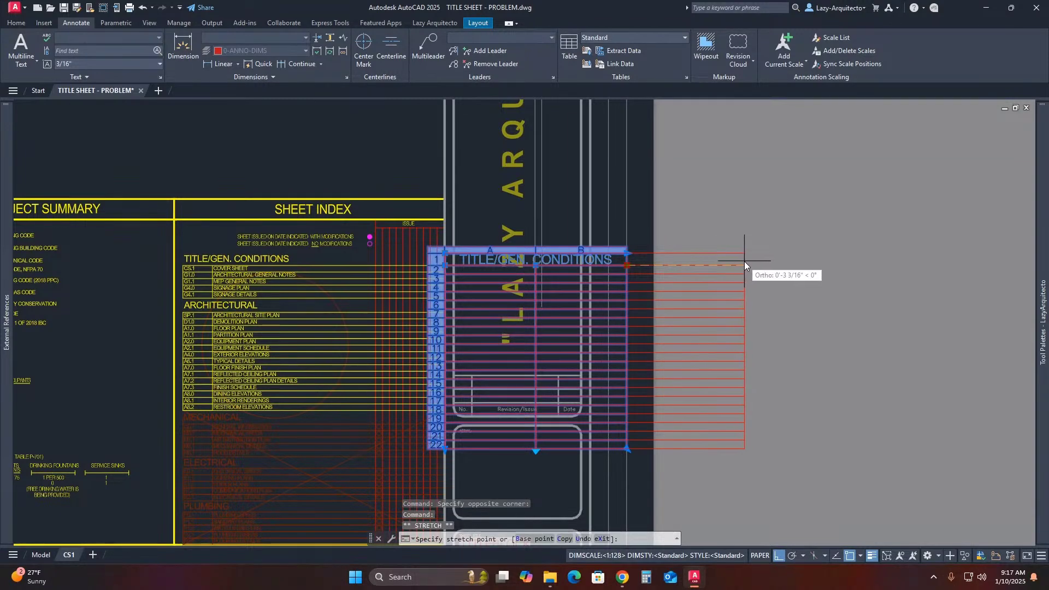
pyautogui.click(764, 262)
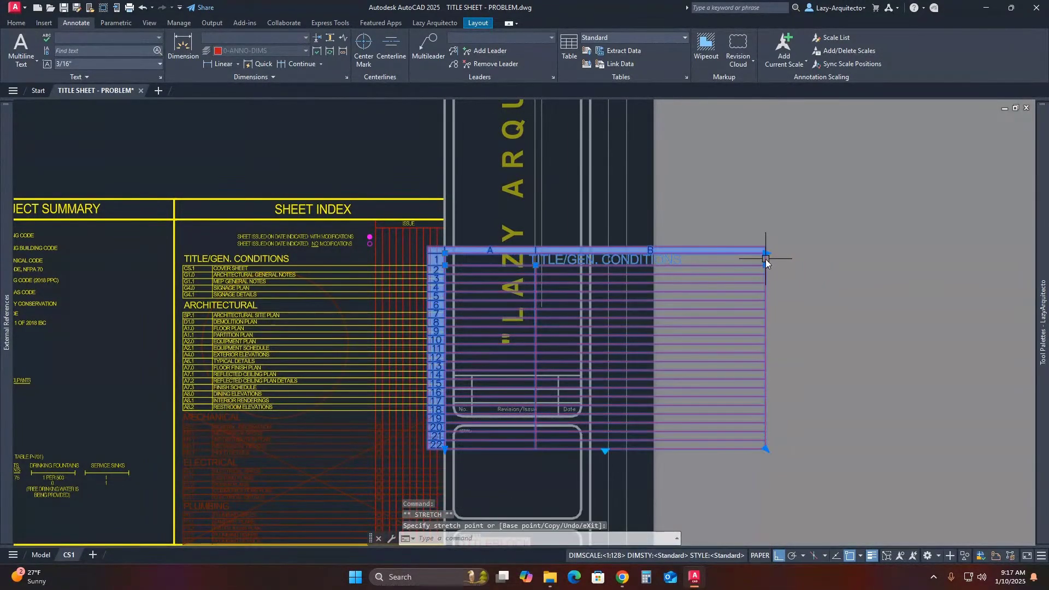
pyautogui.press('Escape')
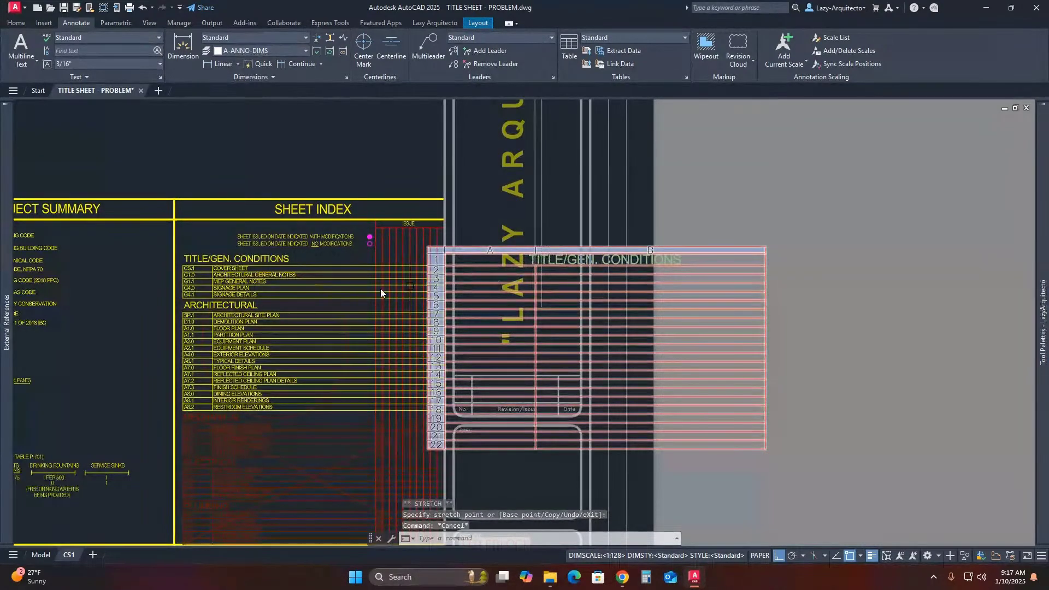
# Copy the COVER SHEET text from the sheet index into cell B2 of the table
pyautogui.scroll(6, 204, 285)
pyautogui.click(268, 248)
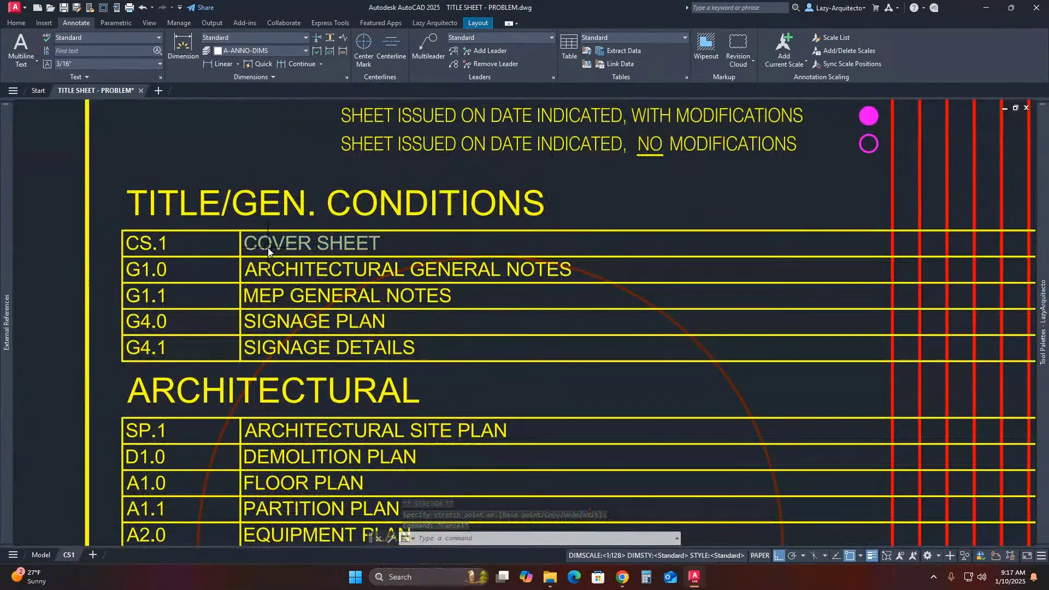
pyautogui.doubleClick(268, 248)
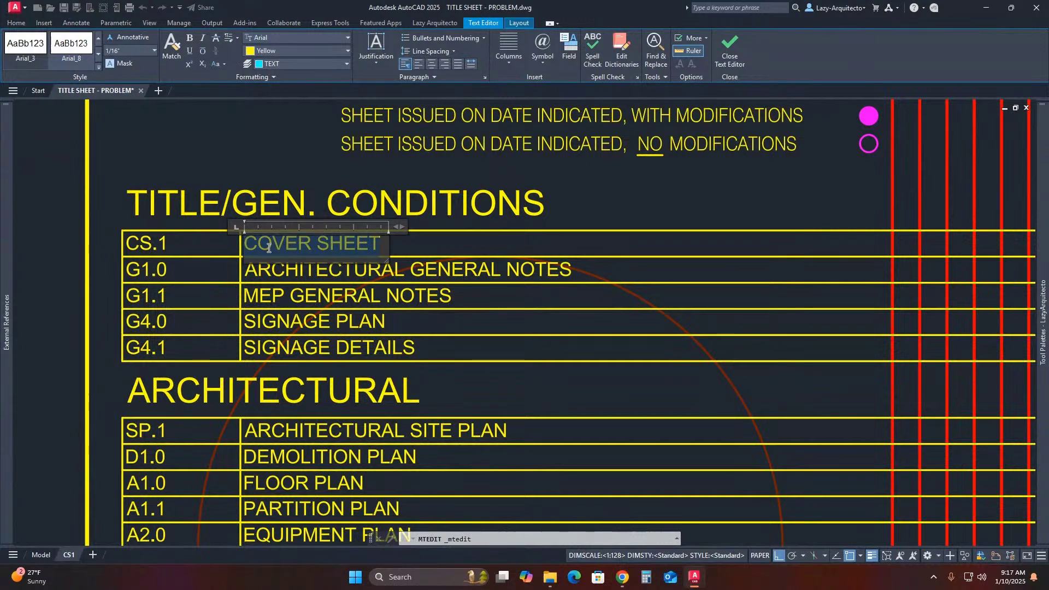
pyautogui.scroll(-3, 186, 312)
pyautogui.click(418, 273)
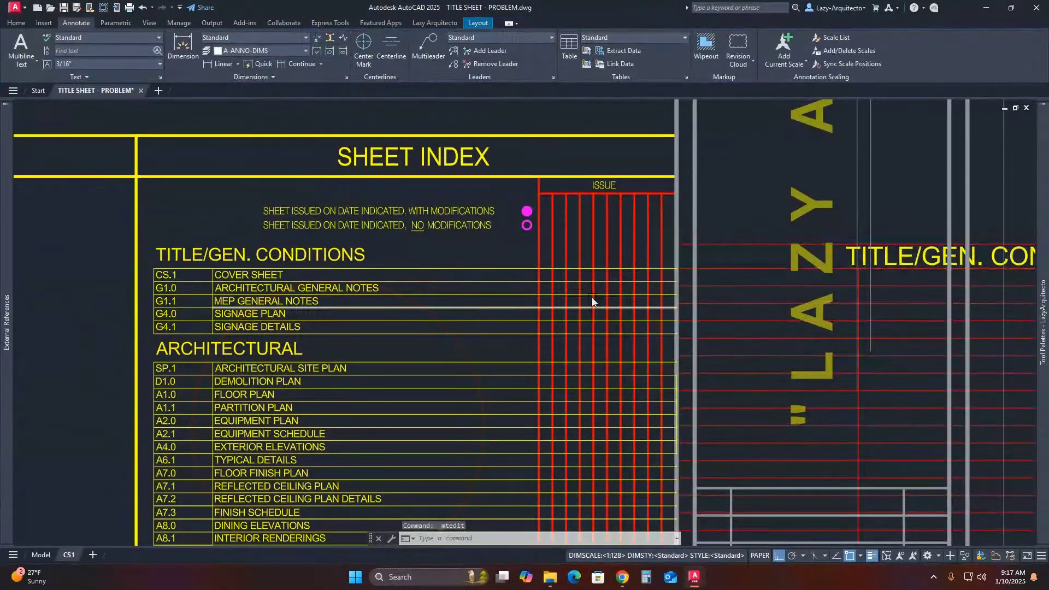
pyautogui.click(907, 281)
pyautogui.click(907, 281)
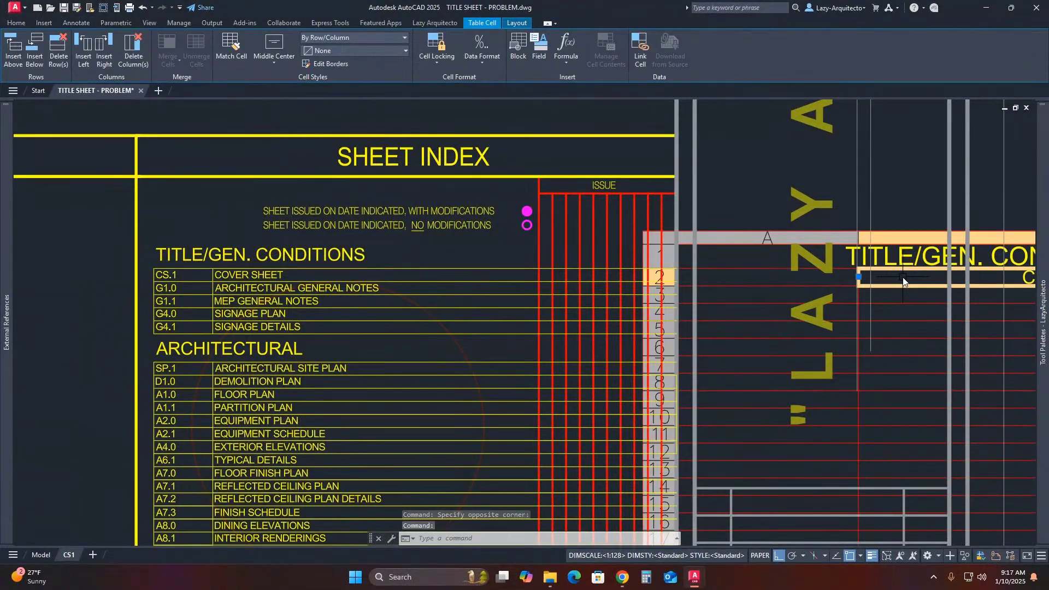
pyautogui.scroll(-3, 453, 288)
pyautogui.press('Escape')
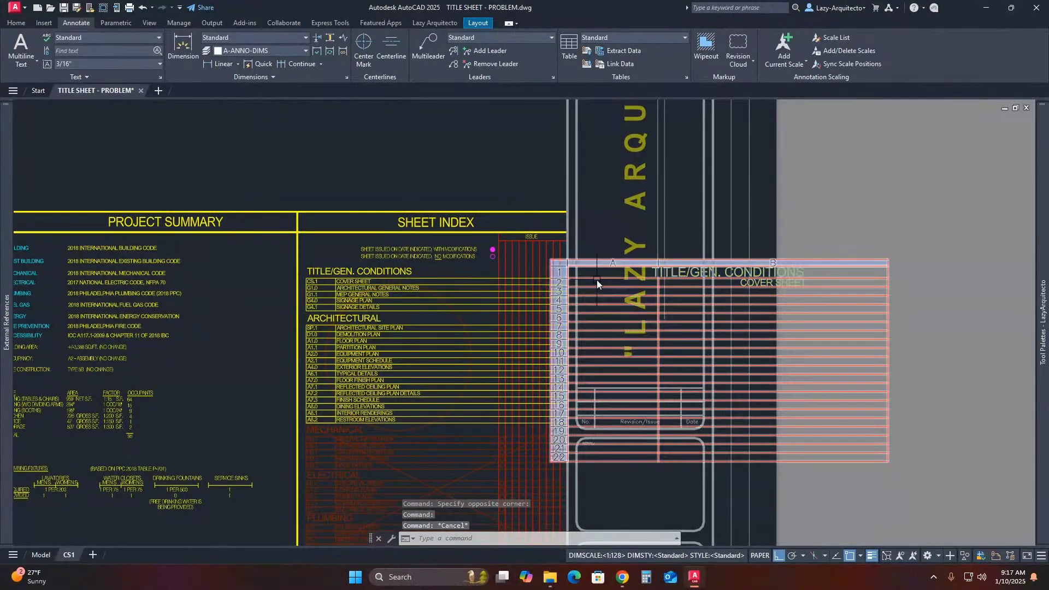
# Copy the ARCHITECTURAL GENERAL NOTES text from the sheet index into cell B3 of the table
pyautogui.click(762, 269)
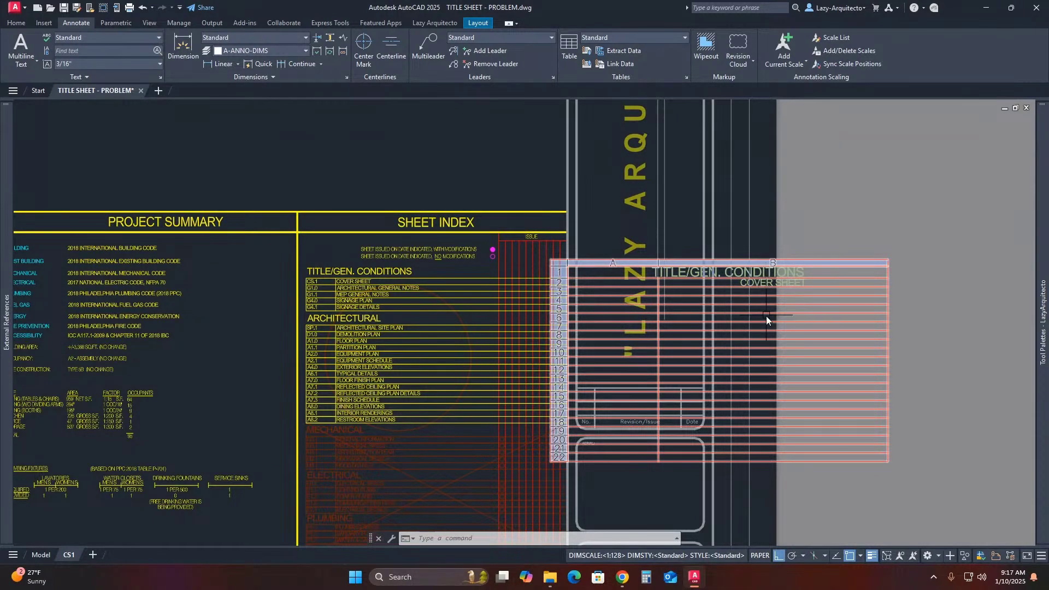
pyautogui.scroll(3, 362, 304)
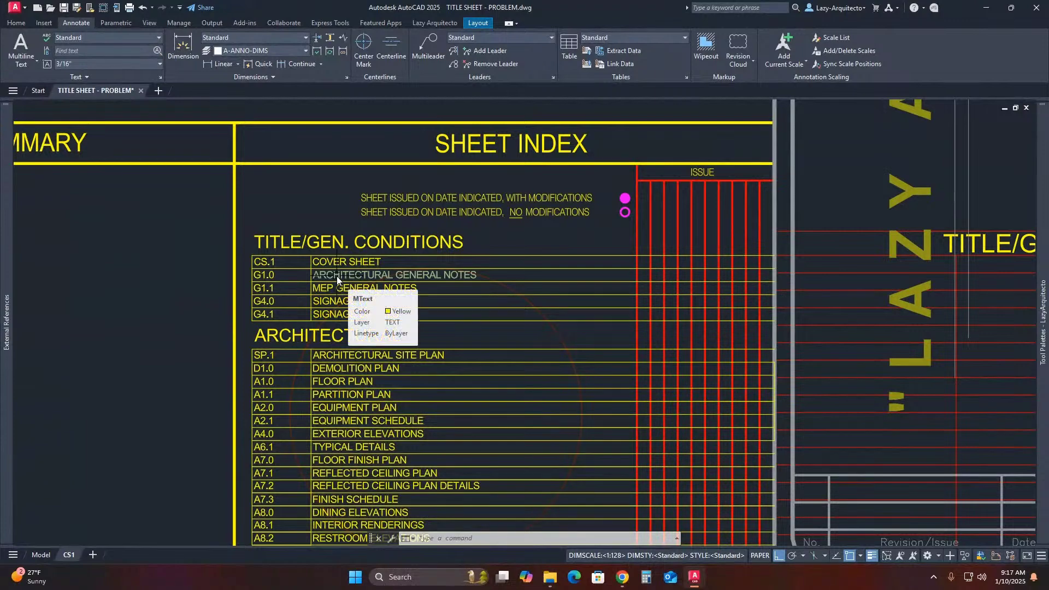
pyautogui.scroll(-3, 329, 292)
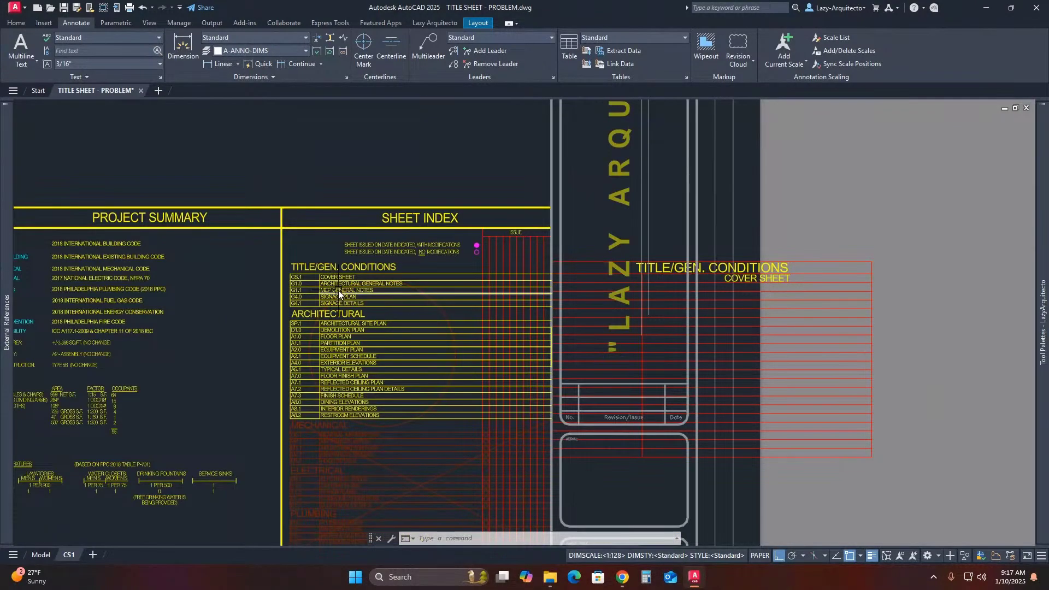
pyautogui.scroll(6, 339, 291)
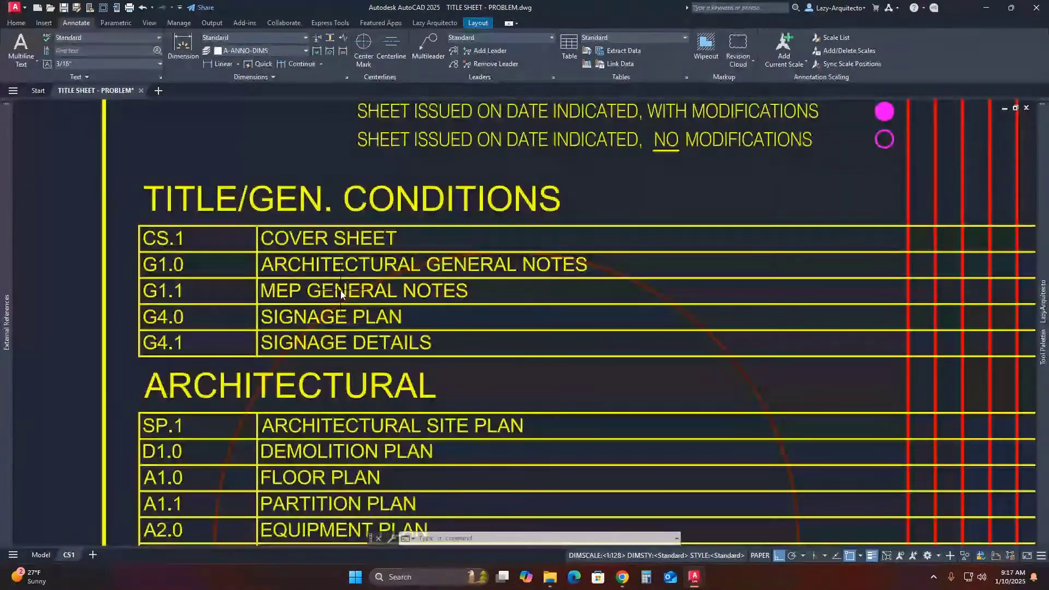
pyautogui.doubleClick(310, 266)
pyautogui.hotkey('ctrl', 'a')
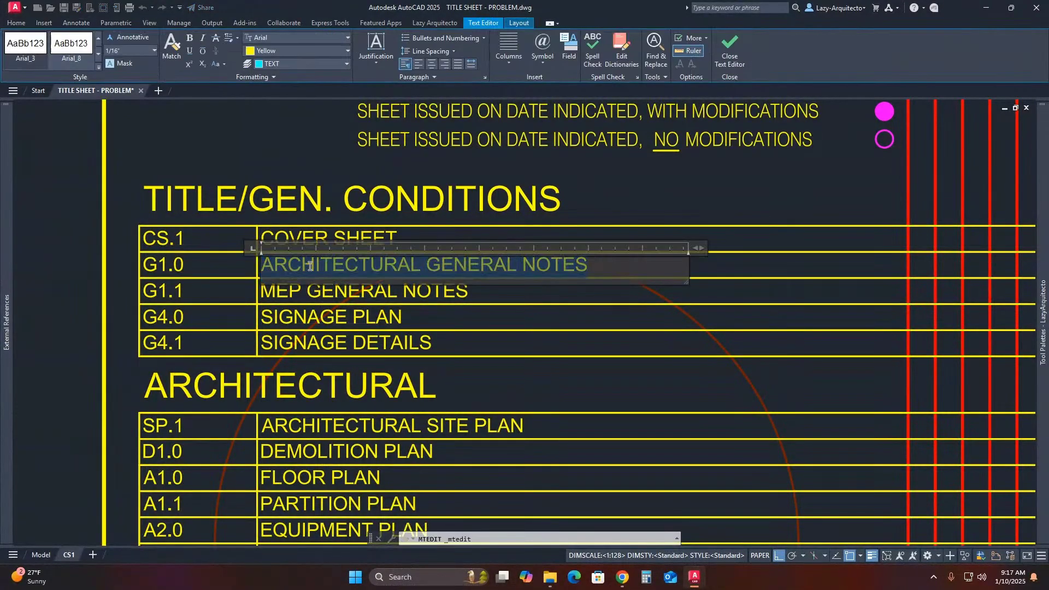
pyautogui.click(160, 357)
pyautogui.scroll(-3, 203, 342)
pyautogui.scroll(-6, 442, 334)
pyautogui.scroll(3, 564, 328)
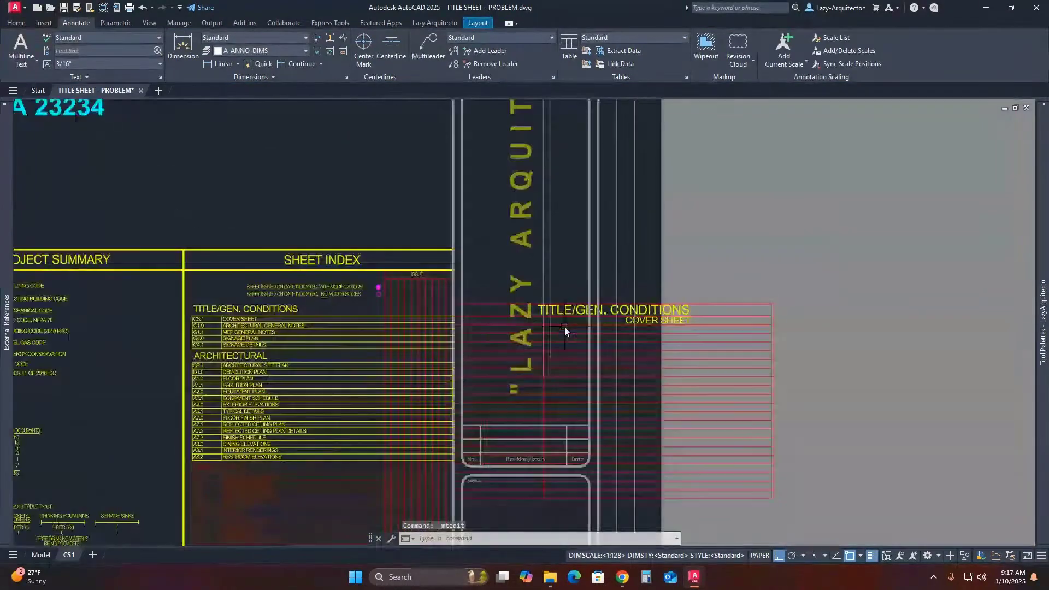
pyautogui.click(624, 333)
pyautogui.click(646, 330)
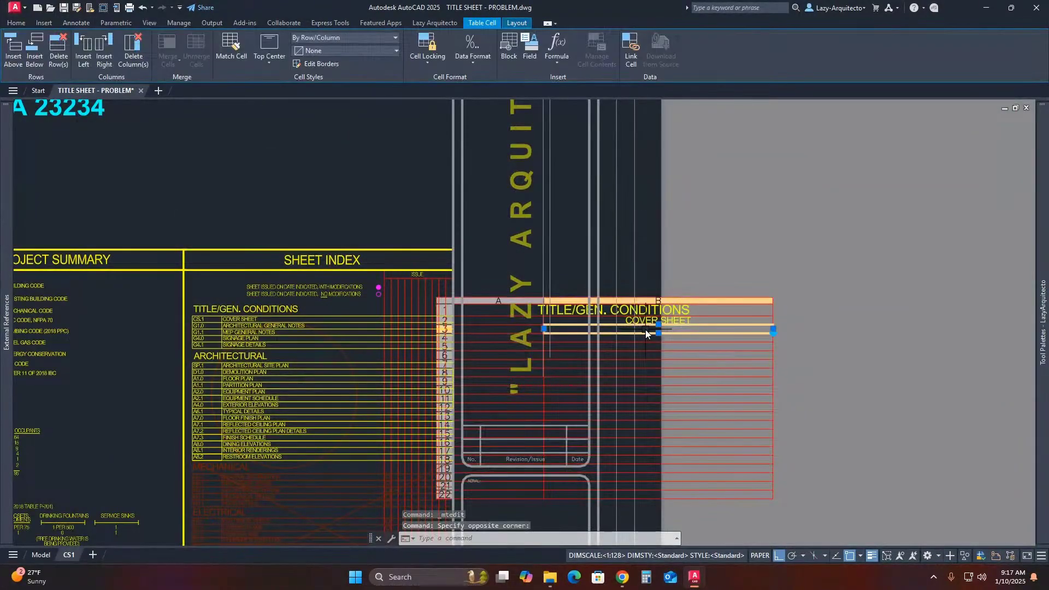
pyautogui.press('Escape')
pyautogui.press('Escape')
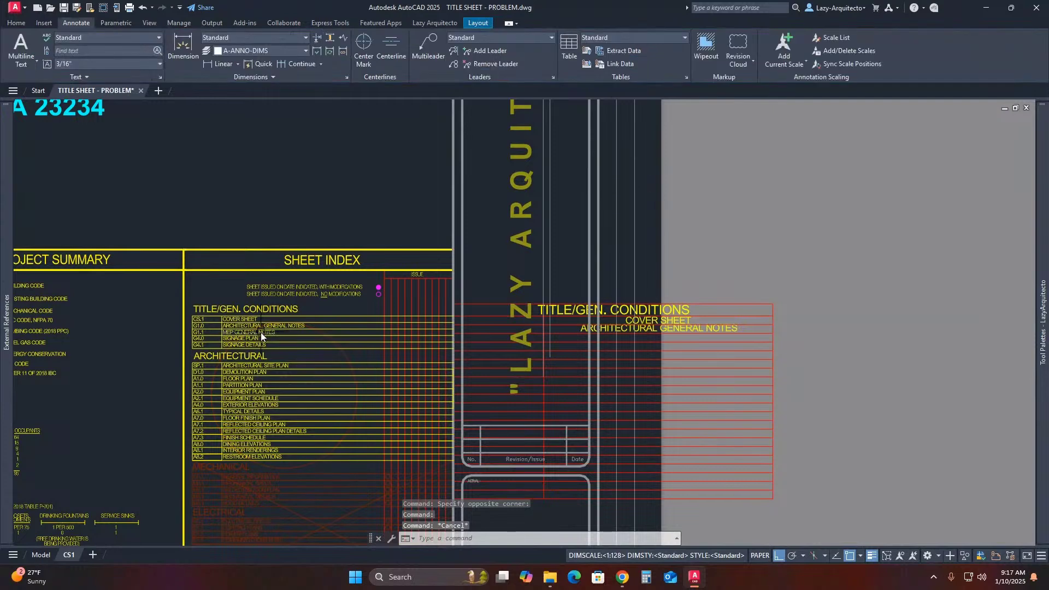
# Copy the MEP GENERAL NOTES text from the sheet index into cell B4 of the table
pyautogui.scroll(3, 262, 332)
pyautogui.doubleClick(262, 333)
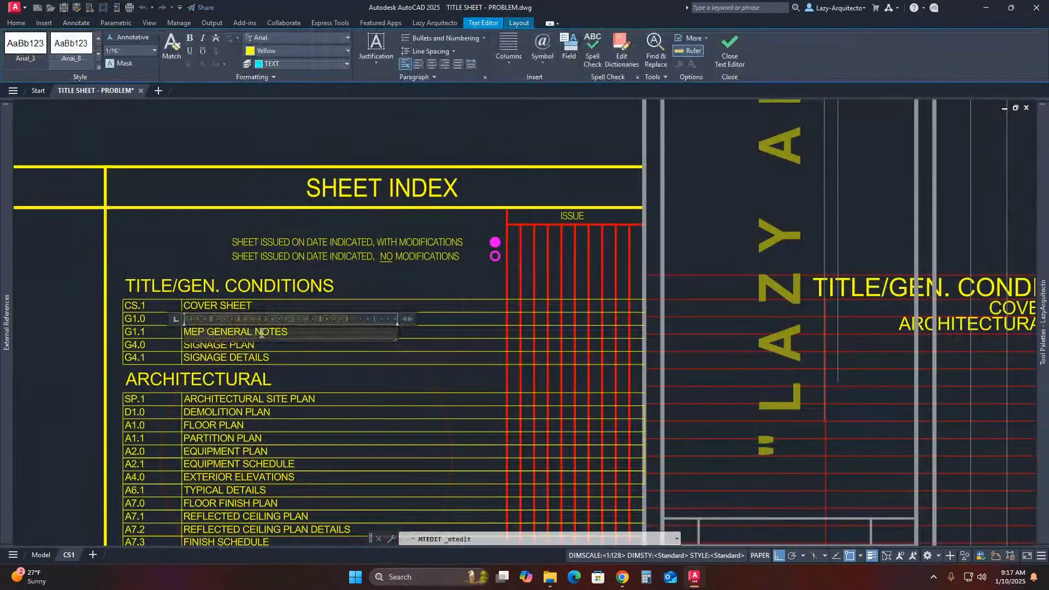
pyautogui.press('Escape')
pyautogui.scroll(-3, 252, 355)
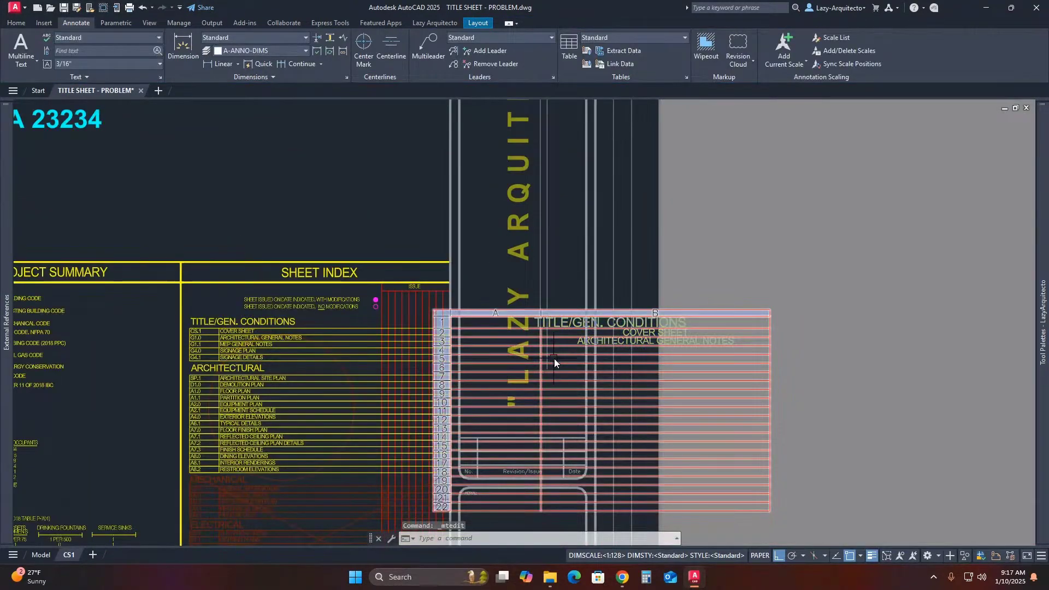
pyautogui.scroll(3, 721, 336)
pyautogui.click(676, 362)
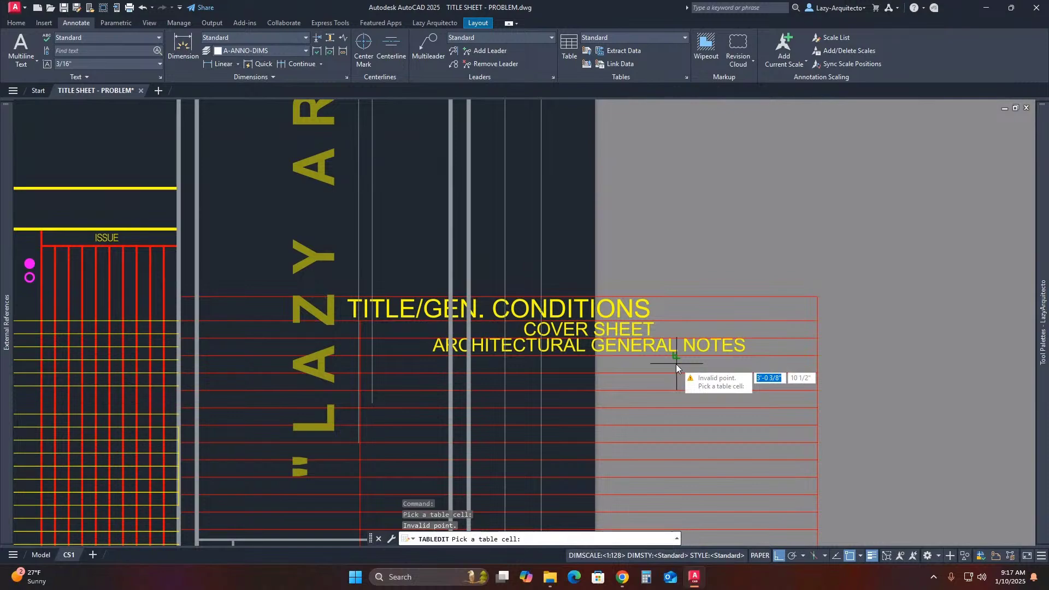
pyautogui.click(662, 366)
pyautogui.press('Escape')
pyautogui.scroll(-5, 583, 364)
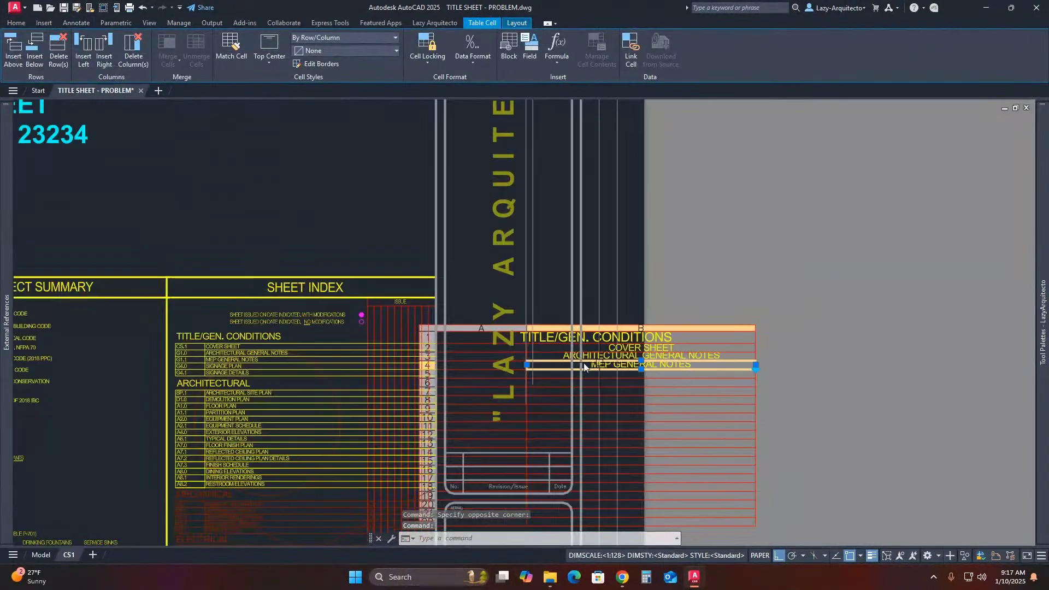
# Copy the sheet number CS.1 from the sheet index into cell A2, beside the COVER SHEET entry
pyautogui.scroll(5, 191, 341)
pyautogui.doubleClick(143, 357)
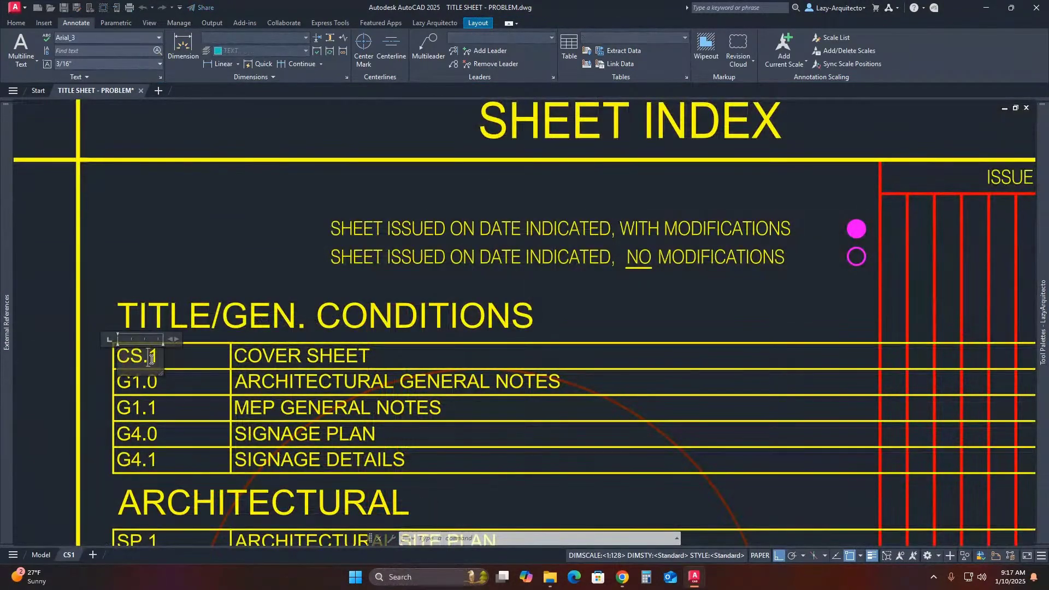
pyautogui.click(168, 280)
pyautogui.scroll(-3, 183, 296)
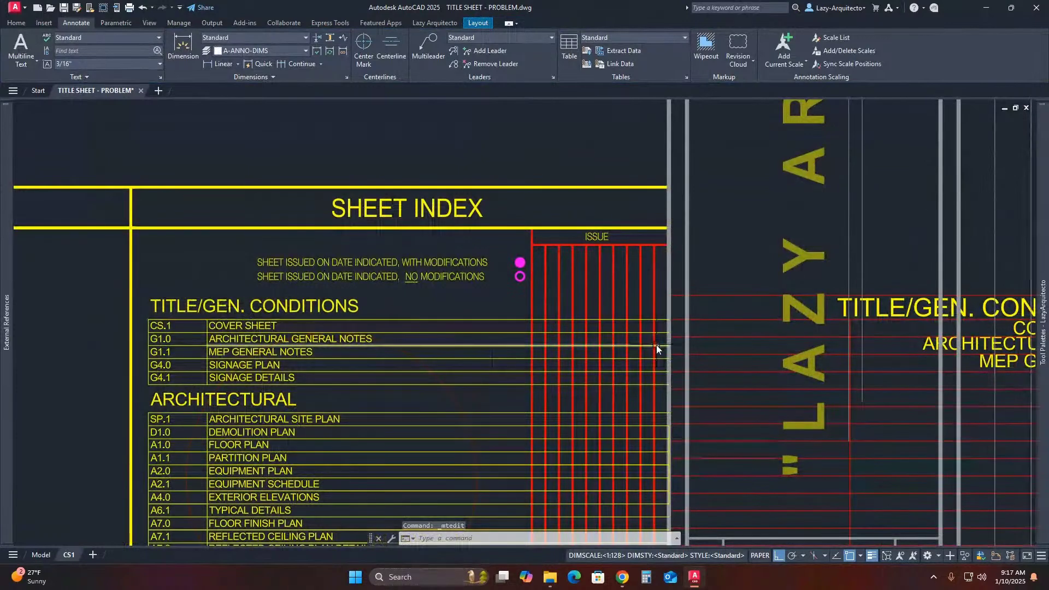
pyautogui.click(739, 323)
pyautogui.click(745, 328)
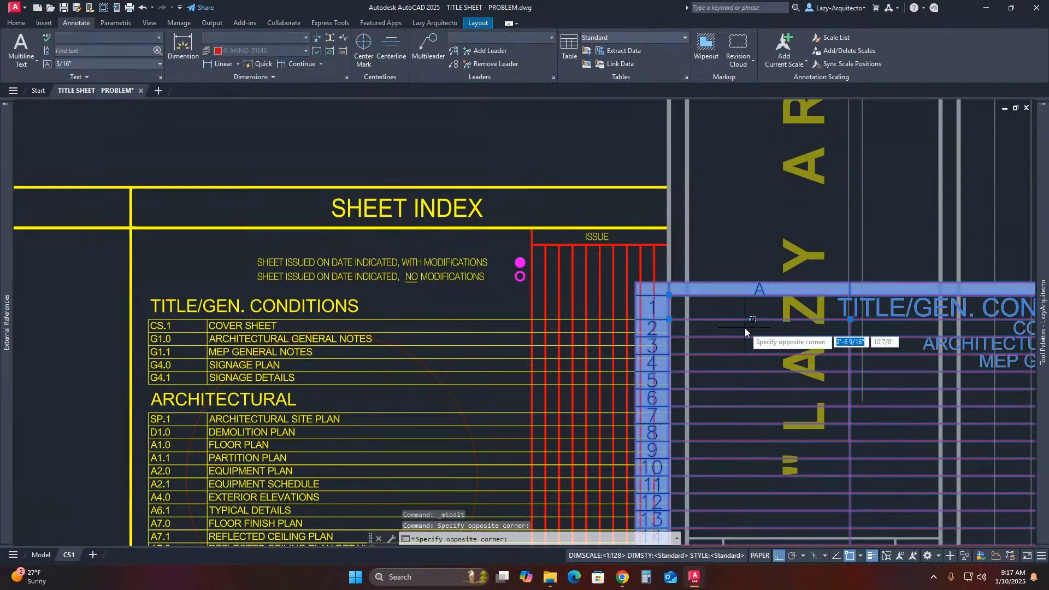
pyautogui.write('CS.1')
pyautogui.press('Escape')
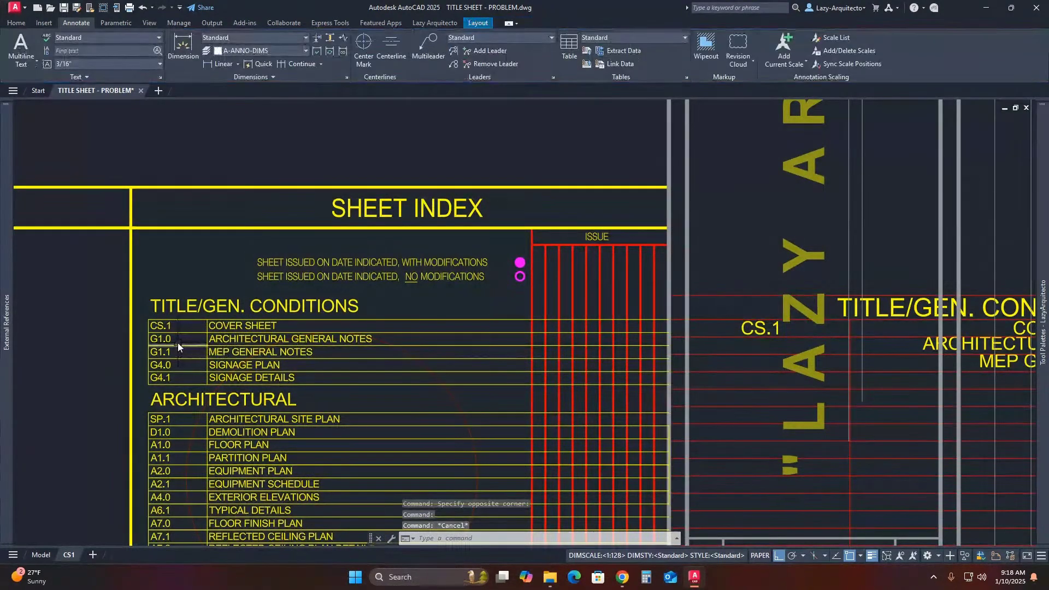
# Copy the sheet number G1.0 from the sheet index into cell A3, beside ARCHITECTURAL GENERAL NOTES
pyautogui.doubleClick(171, 339)
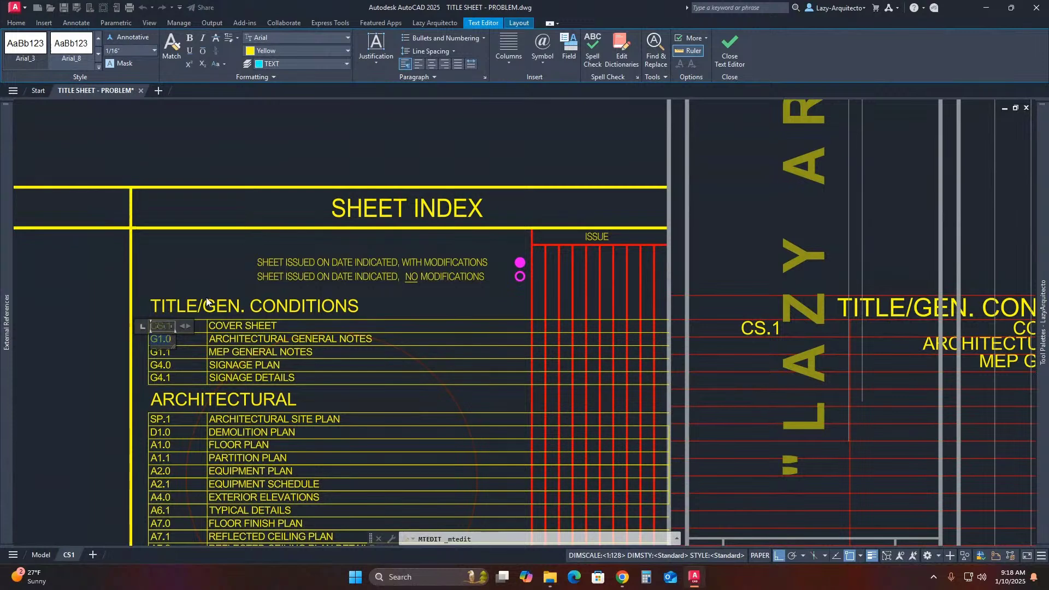
pyautogui.click(259, 270)
pyautogui.click(752, 351)
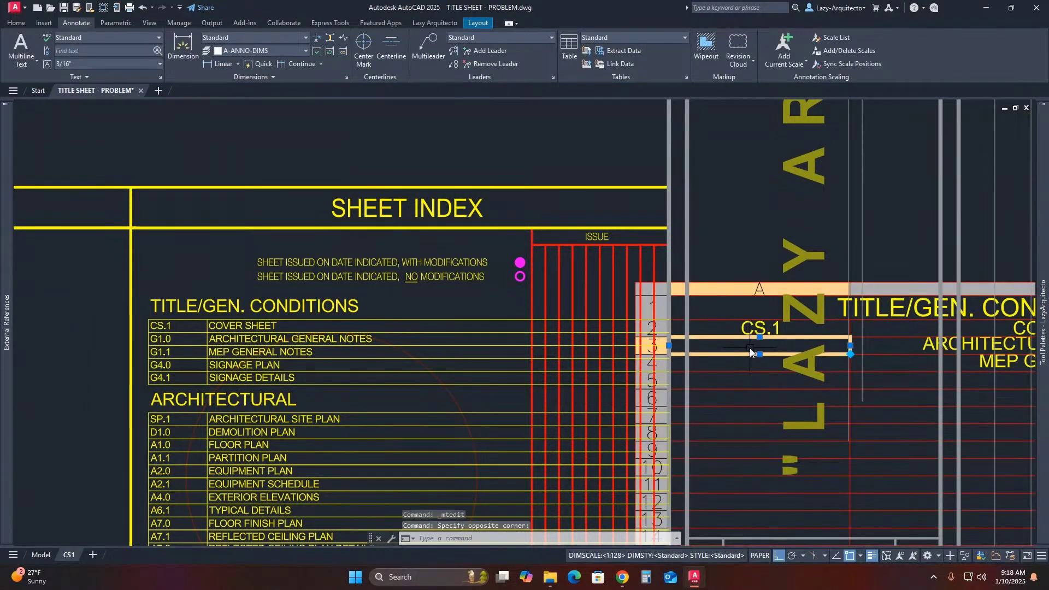
pyautogui.write('G1.0')
pyautogui.press('Escape')
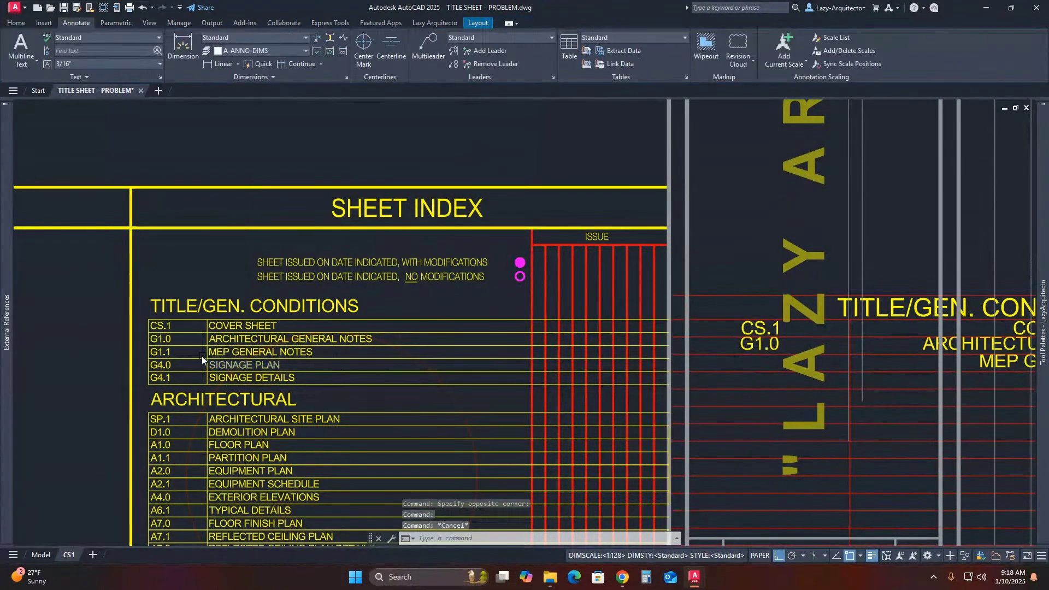
# Copy the sheet number G1.1 from the sheet index into cell A4, beside MEP GENERAL NOTES
pyautogui.doubleClick(160, 352)
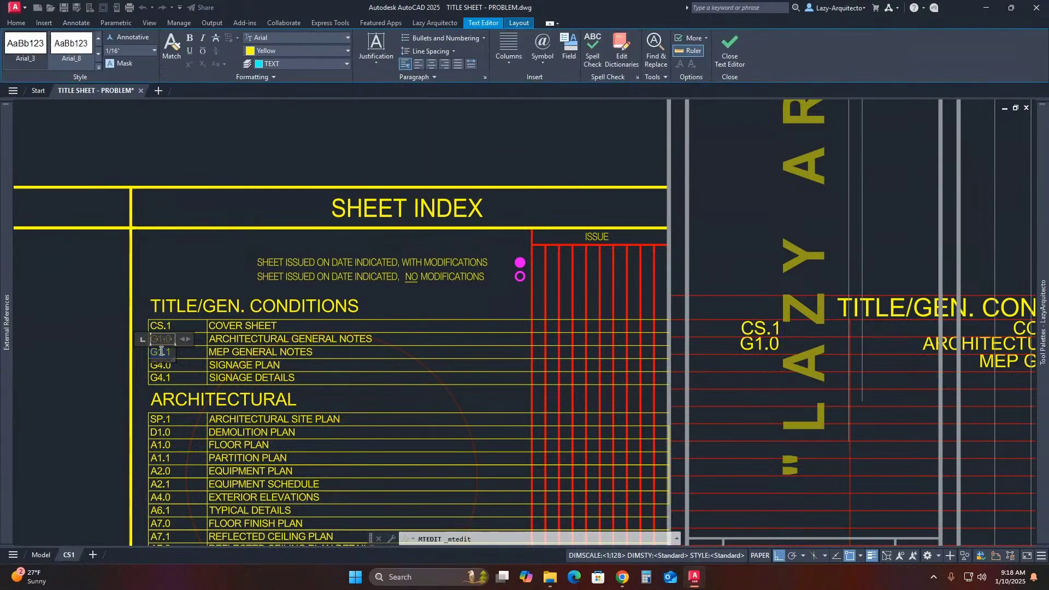
pyautogui.click(279, 292)
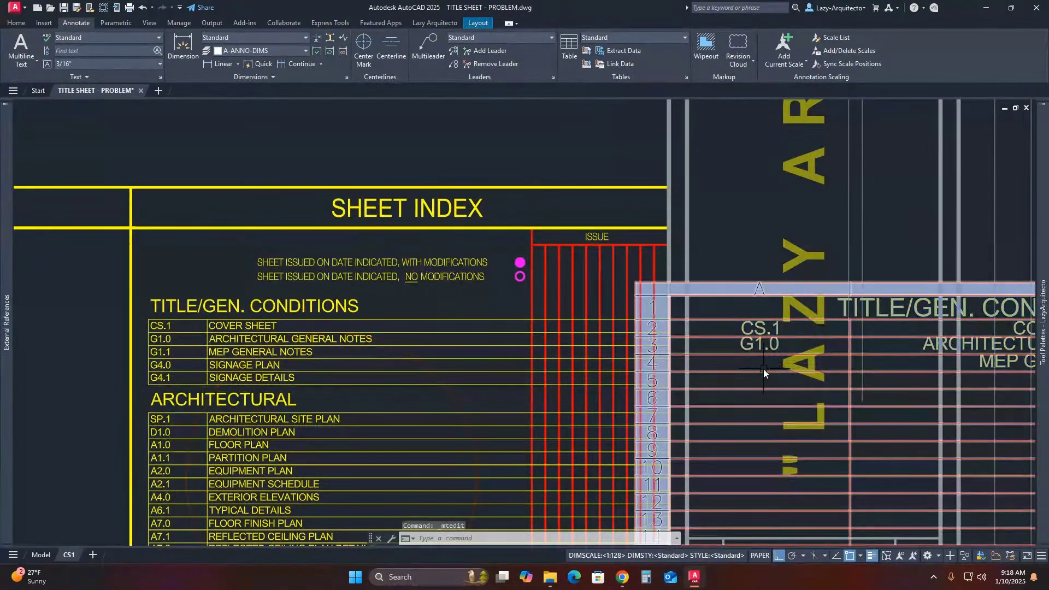
pyautogui.click(760, 363)
pyautogui.click(758, 360)
pyautogui.write('G1.1')
pyautogui.press('Escape')
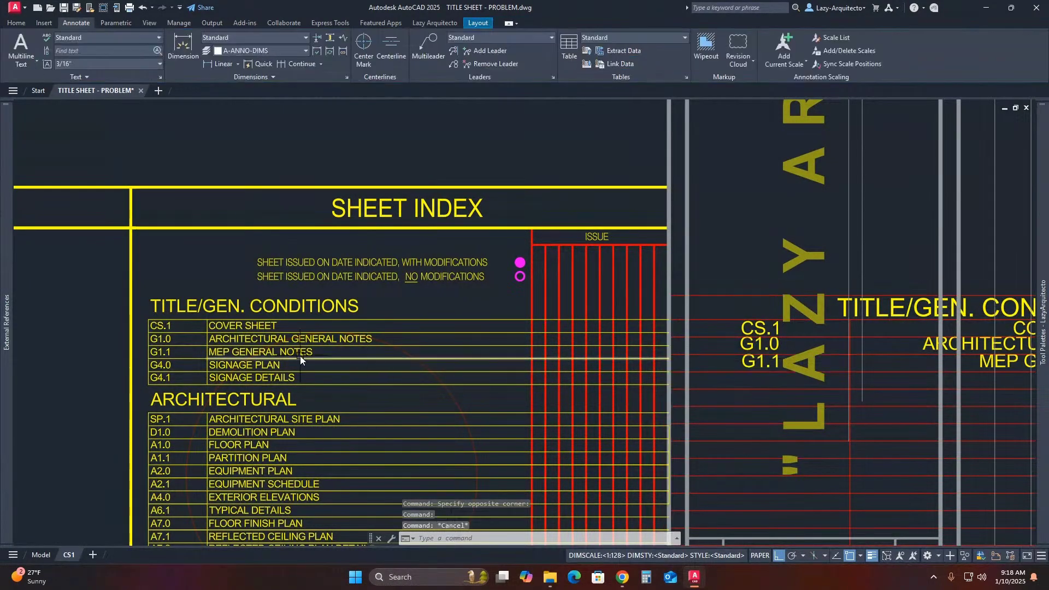
# Narrow the table's column A by stretching its border with column B closer to the sheet numbers
pyautogui.scroll(-3, 300, 355)
pyautogui.click(595, 386)
pyautogui.click(600, 359)
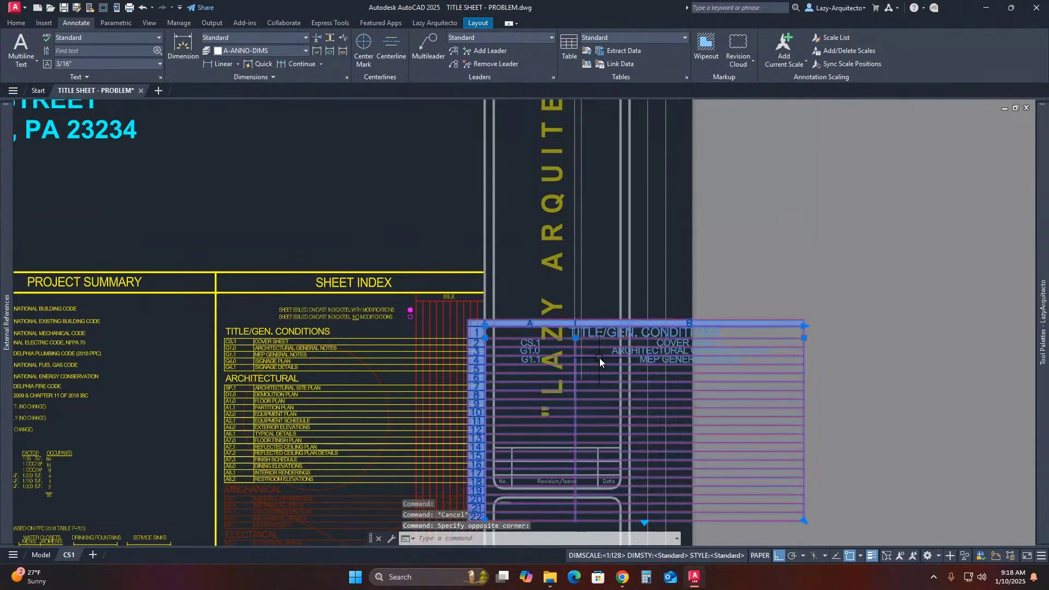
pyautogui.scroll(5, 600, 358)
pyautogui.click(548, 304)
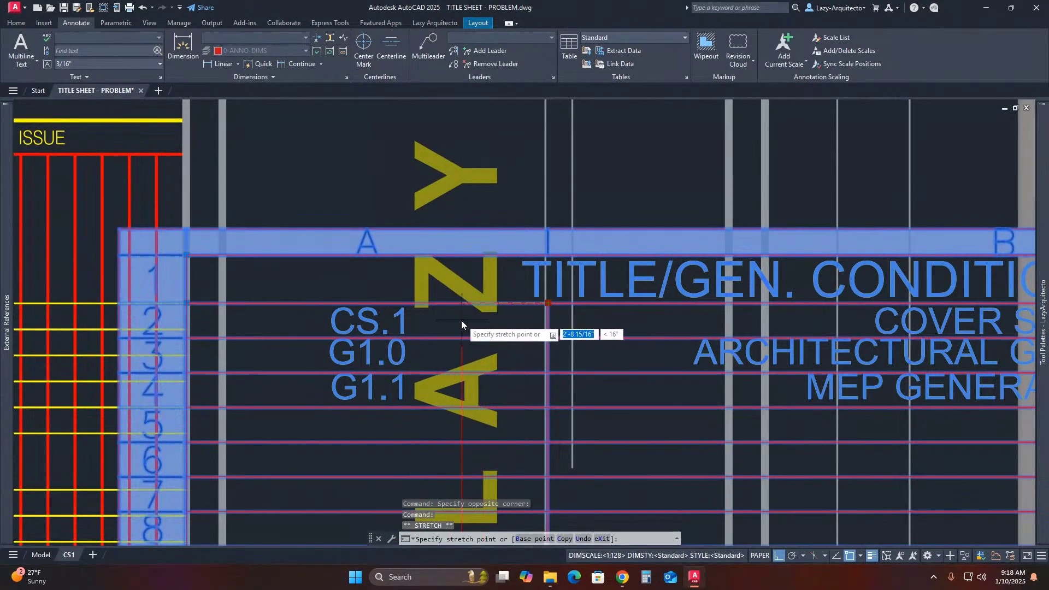
pyautogui.scroll(2, 447, 324)
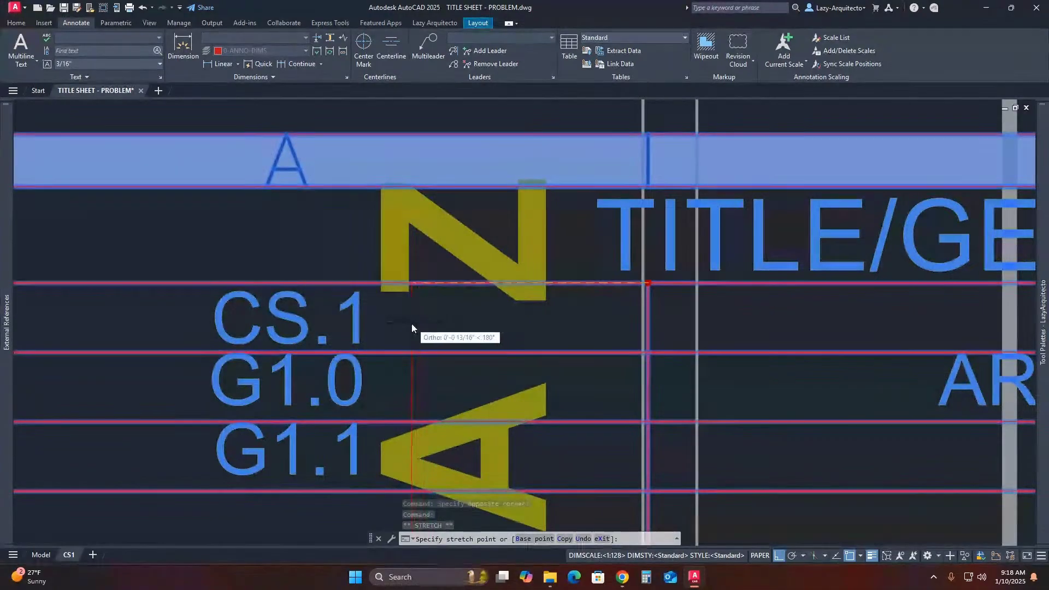
pyautogui.scroll(-4, 467, 309)
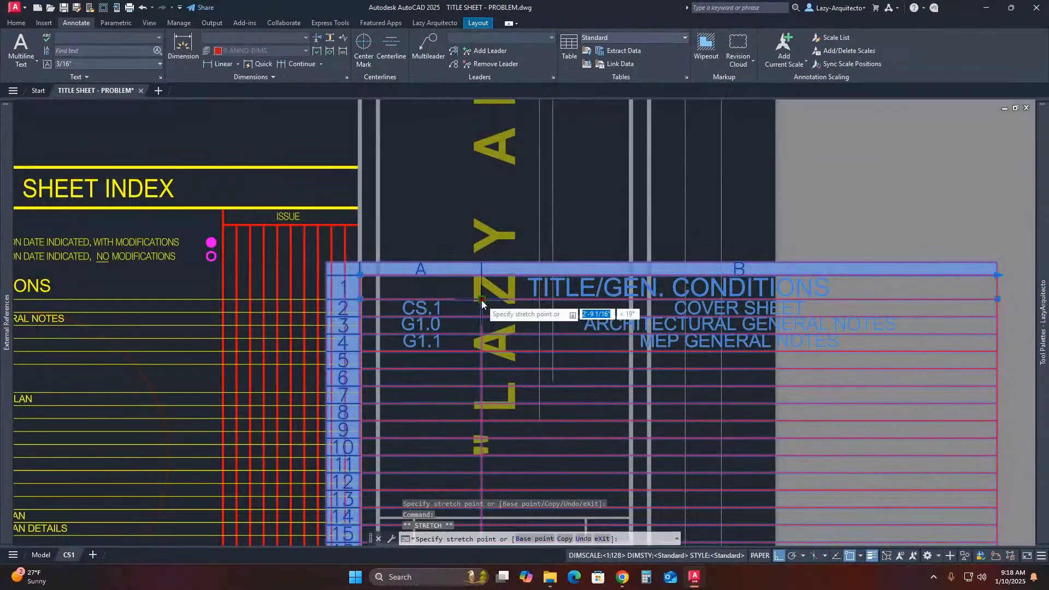
pyautogui.scroll(3, 480, 302)
pyautogui.scroll(-5, 489, 340)
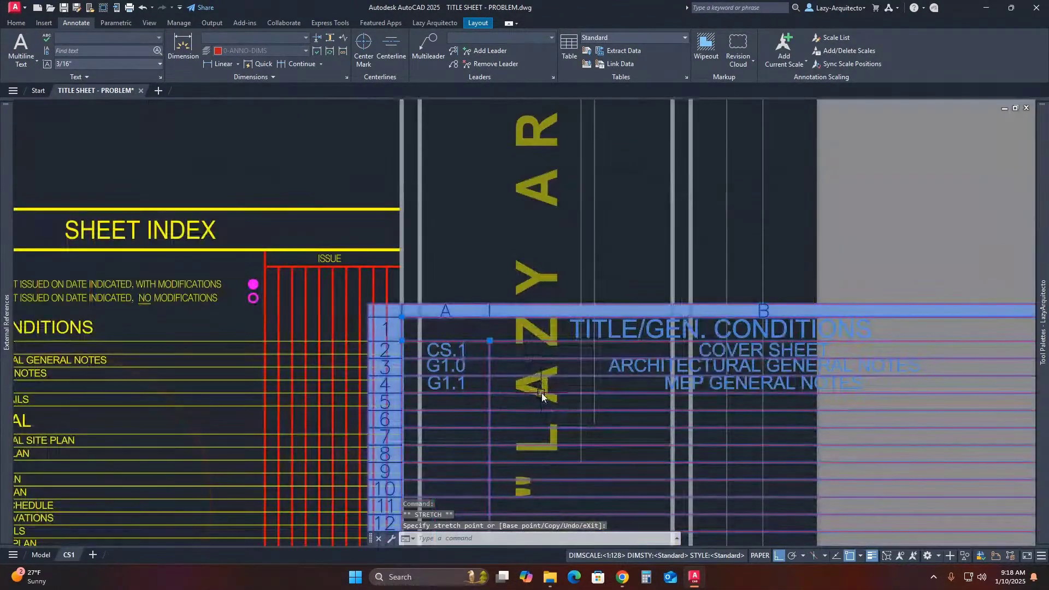
pyautogui.press('Escape')
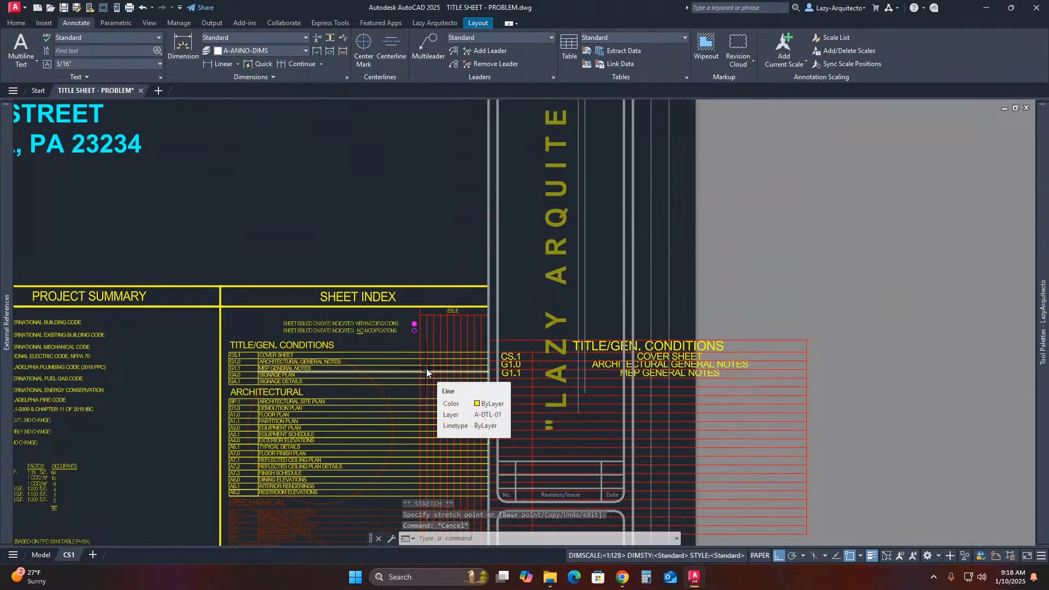
pyautogui.click(682, 362)
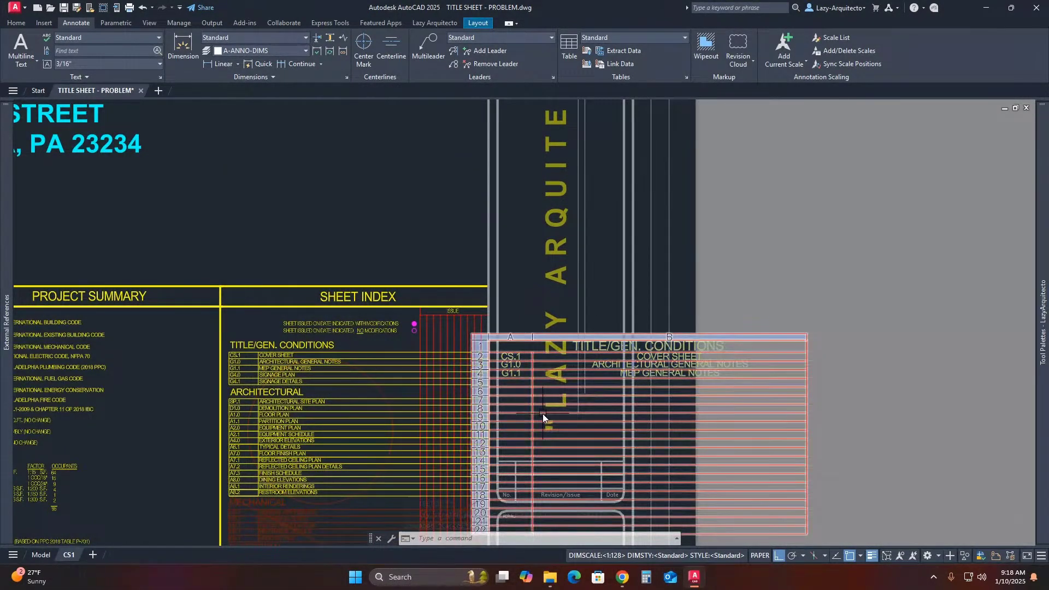
pyautogui.press('Escape')
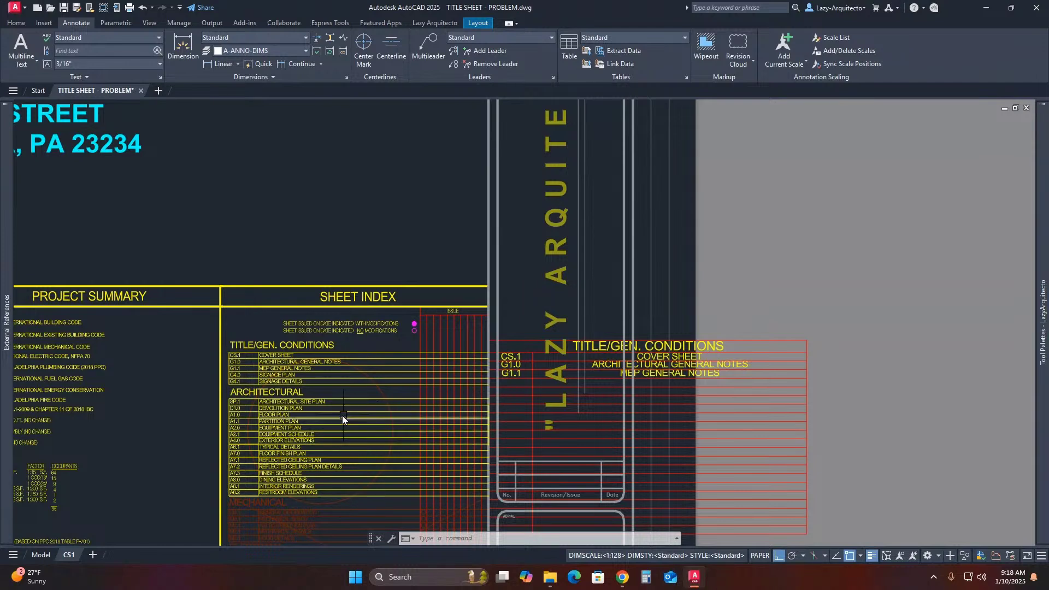
pyautogui.scroll(4, 281, 411)
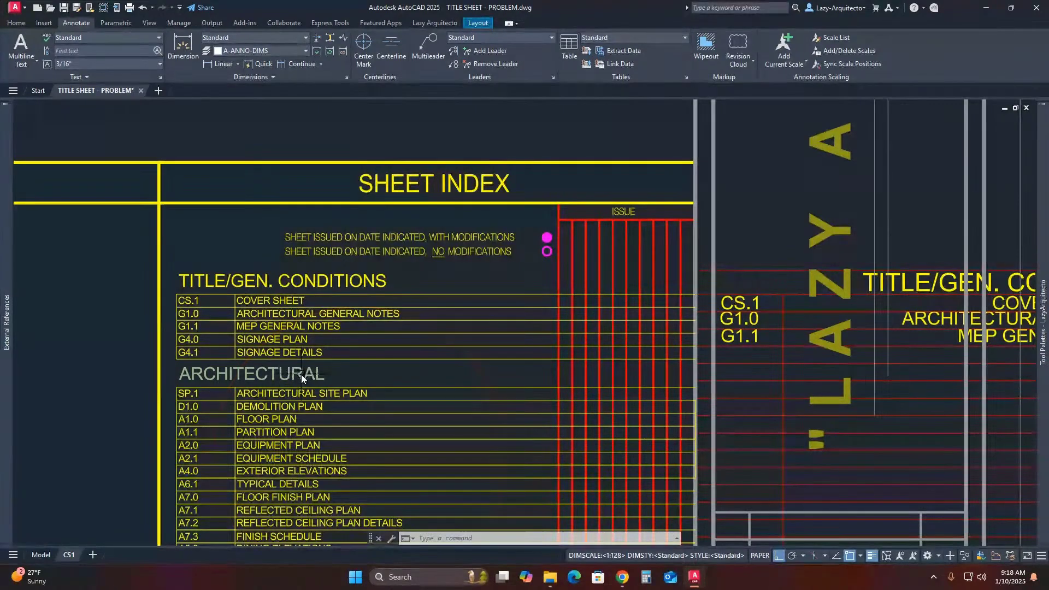
pyautogui.scroll(-3, 301, 374)
pyautogui.scroll(3, 489, 371)
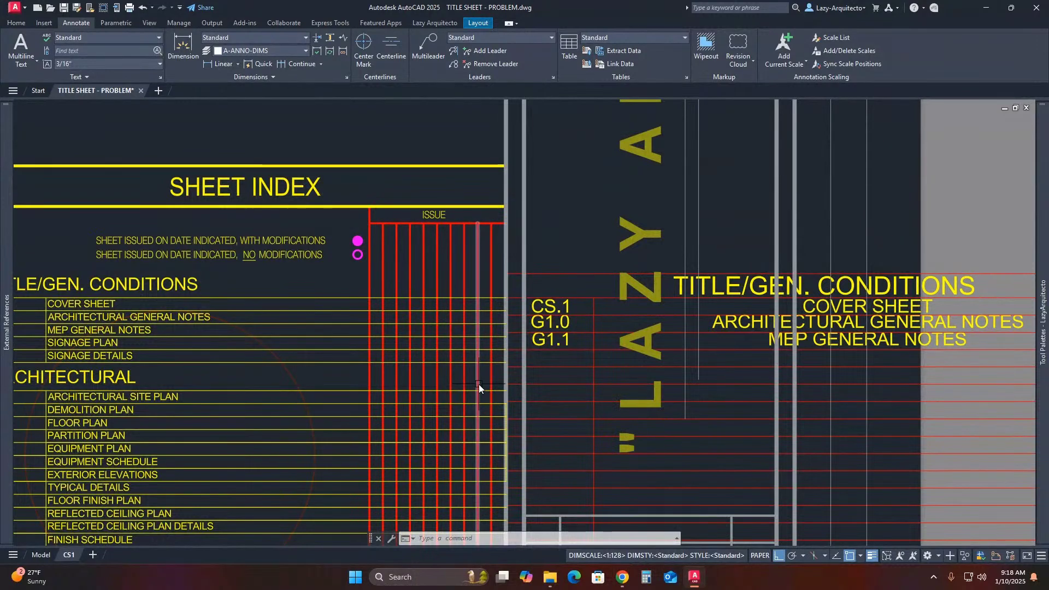
# Merge cells A5 and B5 by row into one cell spanning the table's full width
pyautogui.click(577, 363)
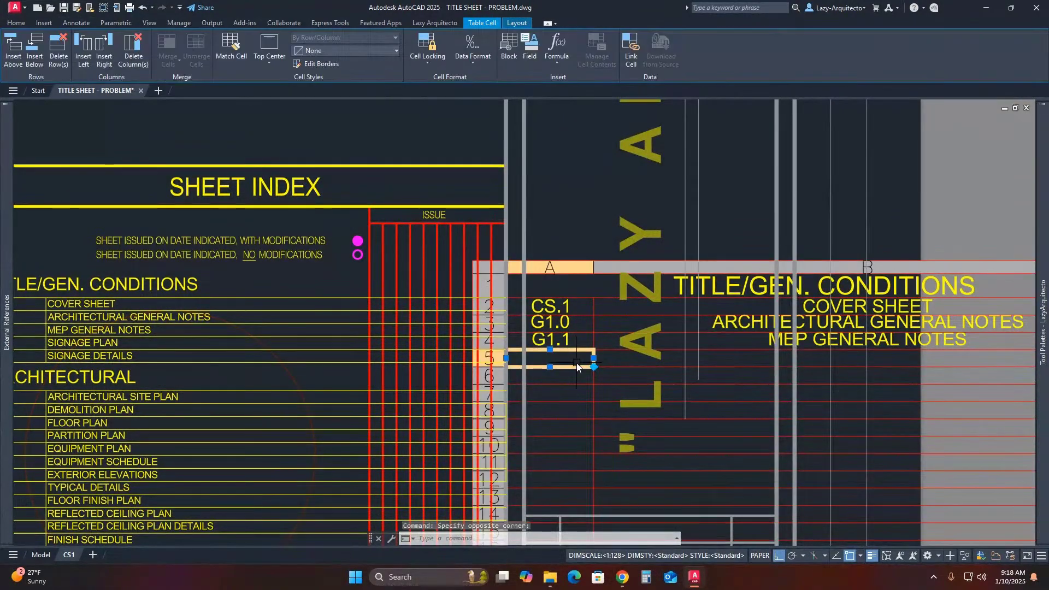
pyautogui.keyDown('shift'); pyautogui.click(735, 358); pyautogui.keyUp('shift')
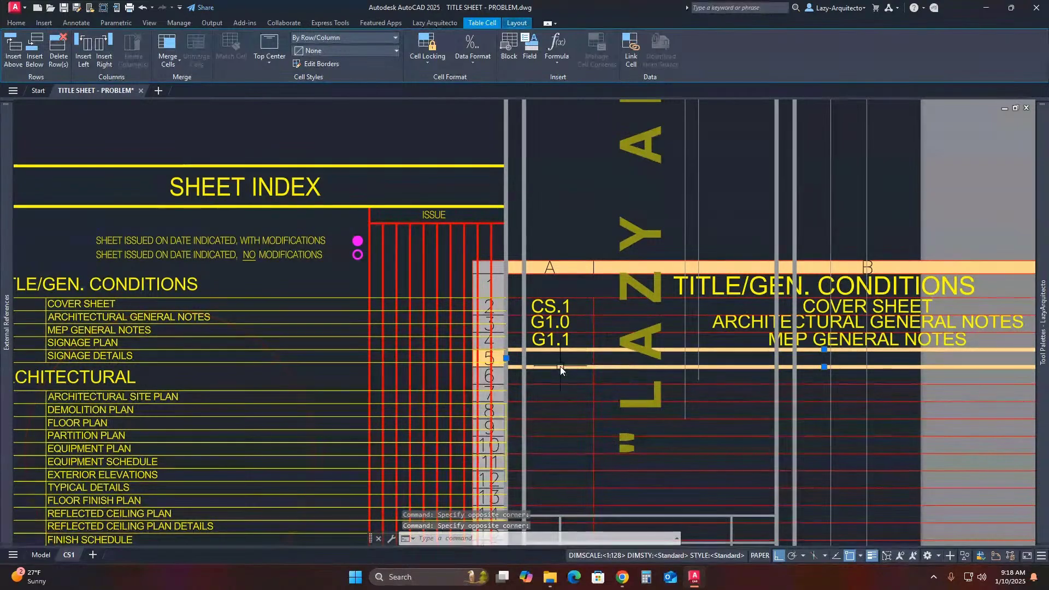
pyautogui.scroll(-3, 623, 362)
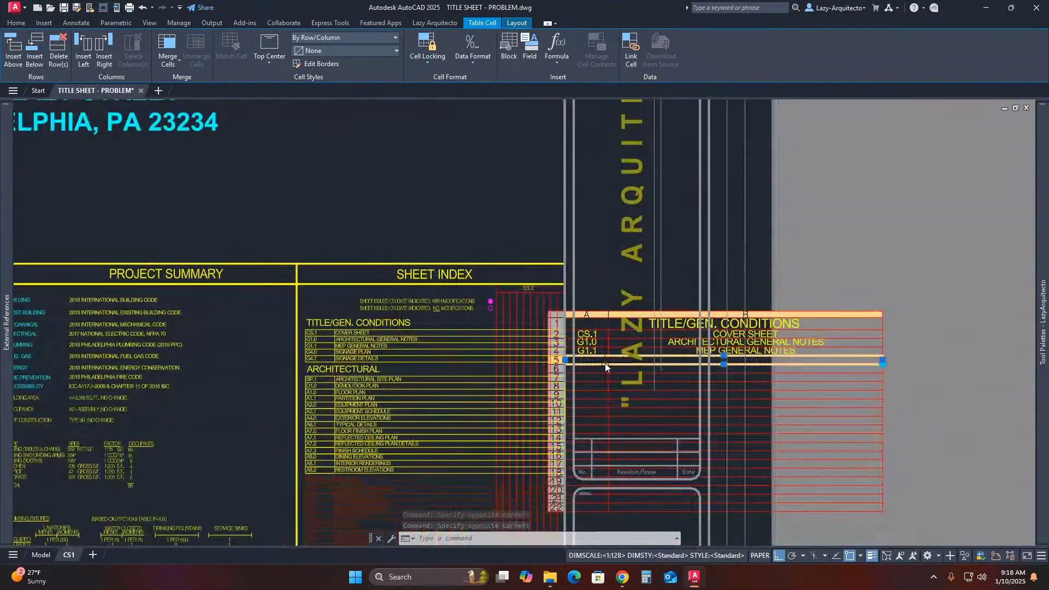
pyautogui.press('Escape')
pyautogui.click(600, 361)
pyautogui.click(597, 360)
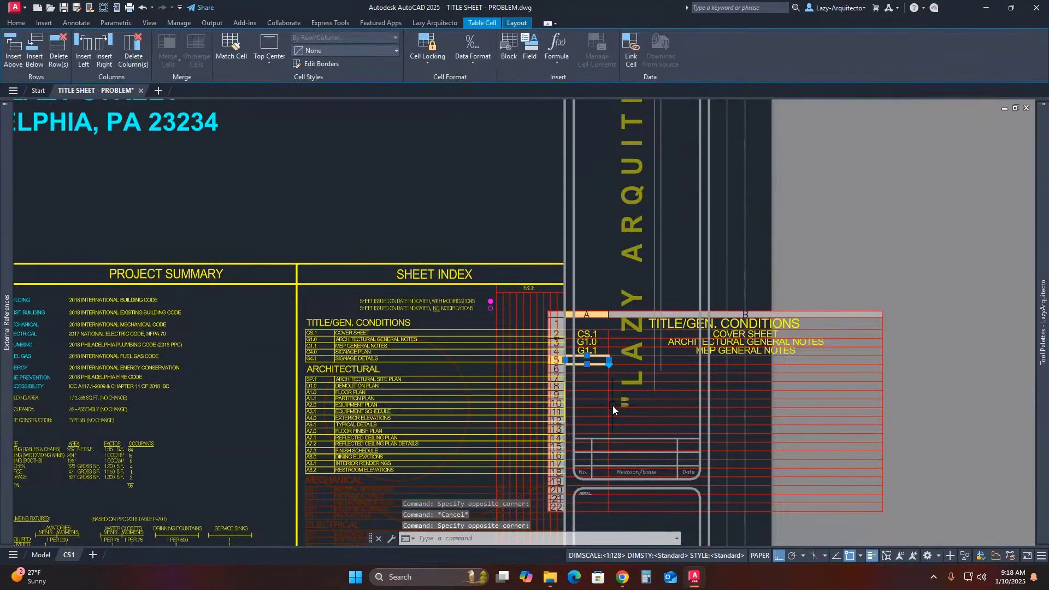
pyautogui.keyDown('shift'); pyautogui.click(682, 361); pyautogui.keyUp('shift')
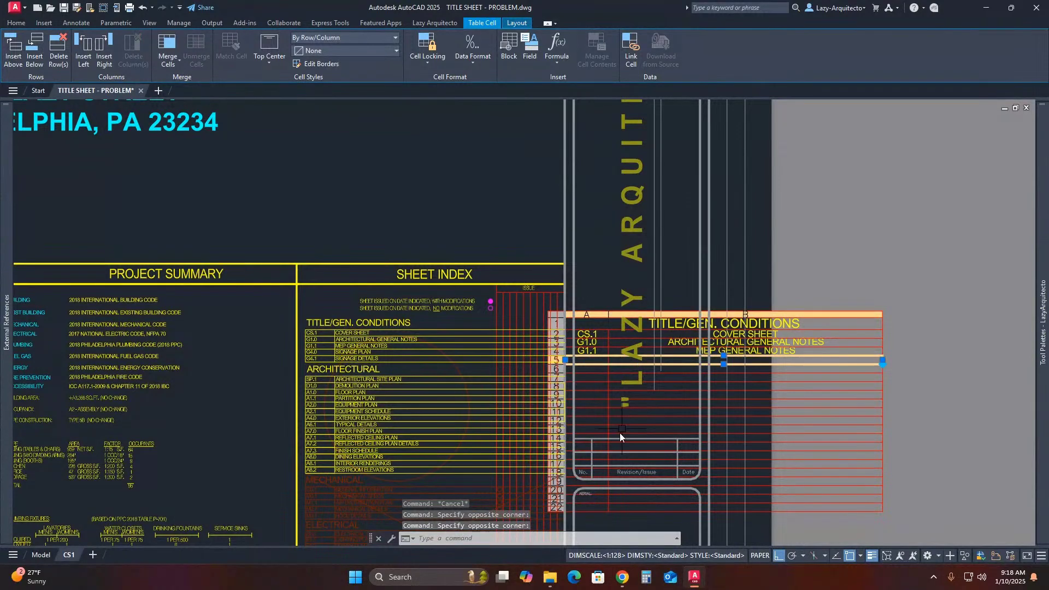
pyautogui.click(163, 56)
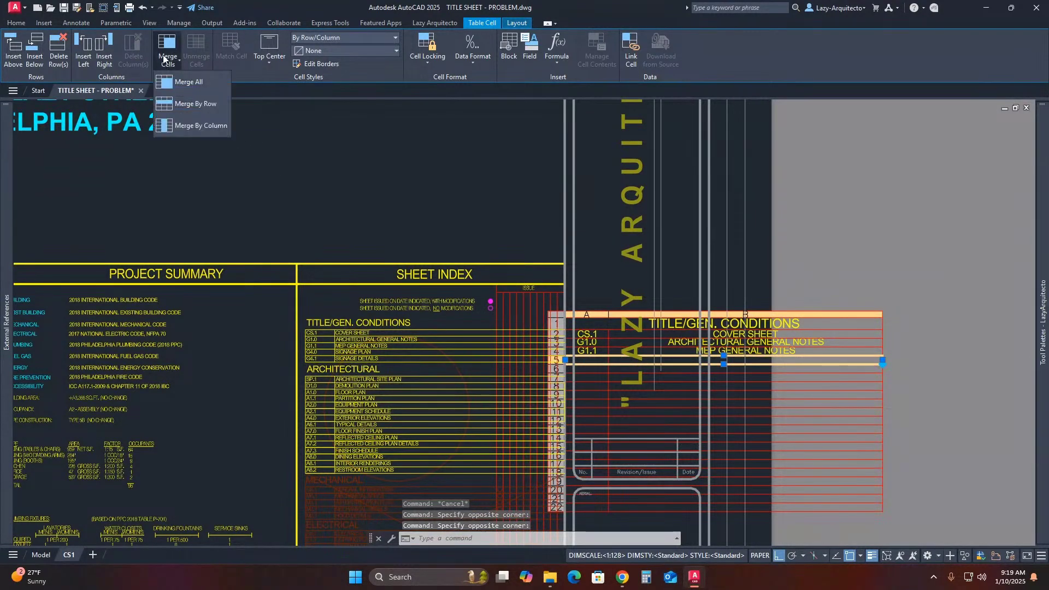
pyautogui.click(188, 106)
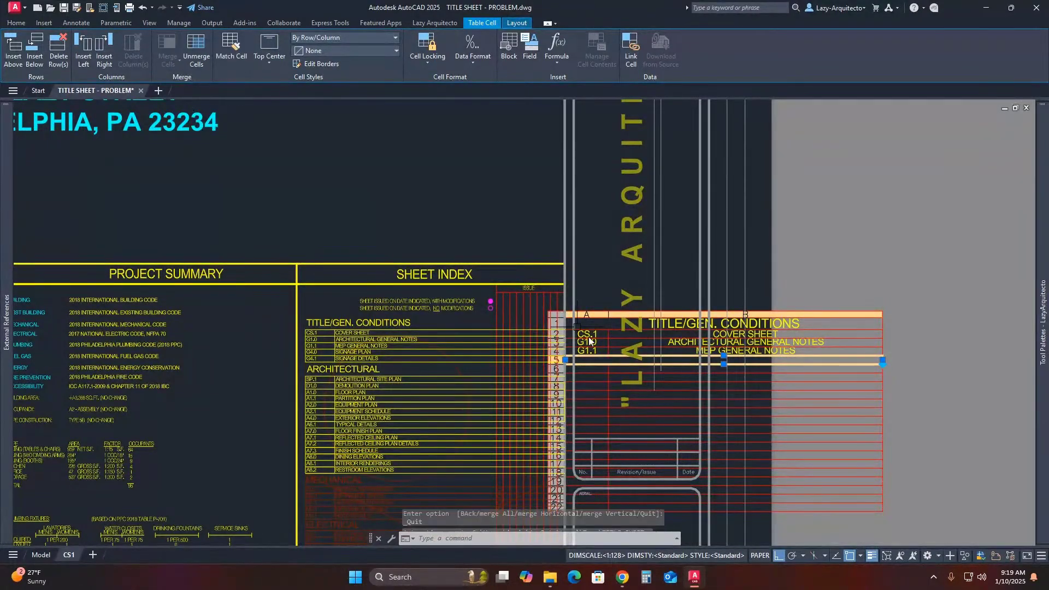
pyautogui.scroll(3, 711, 400)
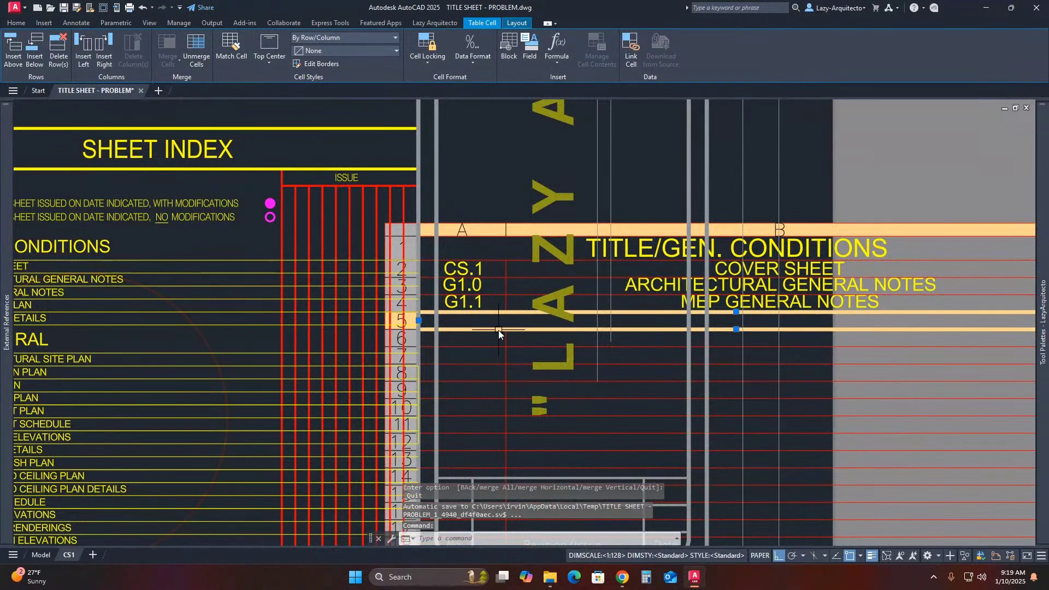
pyautogui.scroll(-3, 432, 323)
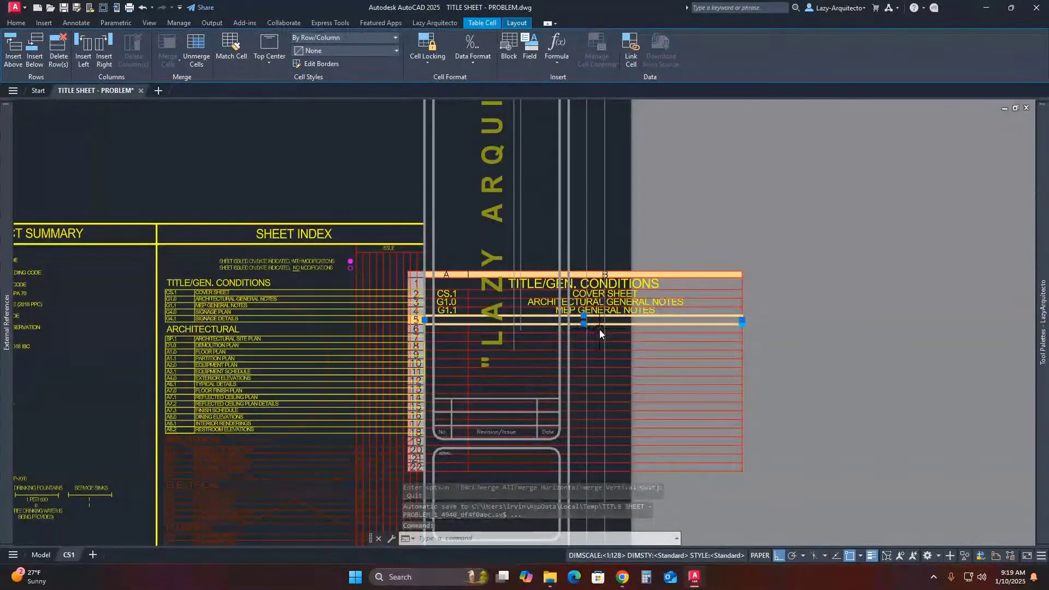
pyautogui.scroll(3, 569, 325)
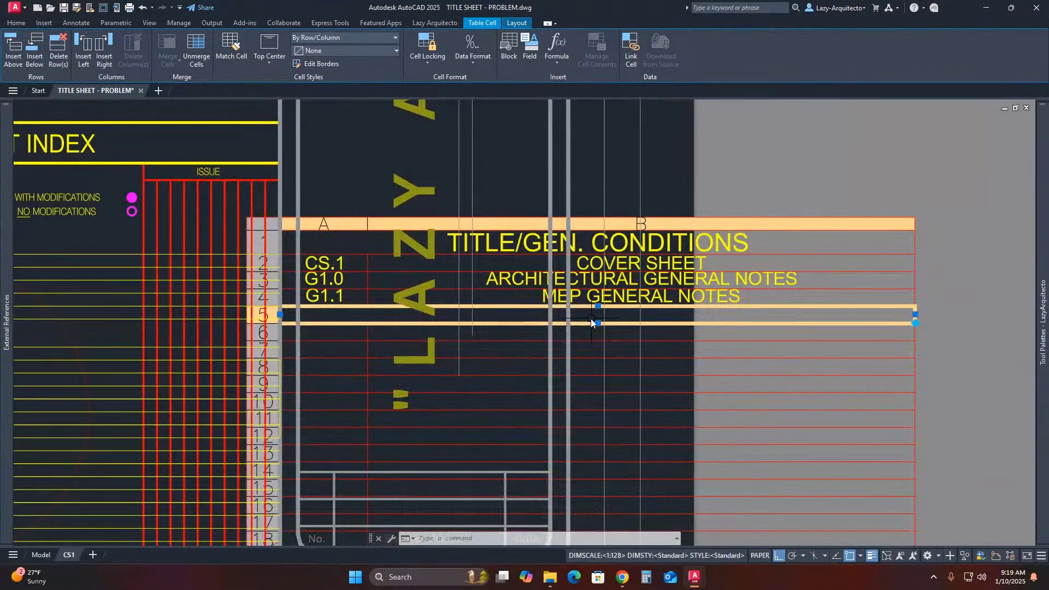
pyautogui.scroll(-3, 581, 323)
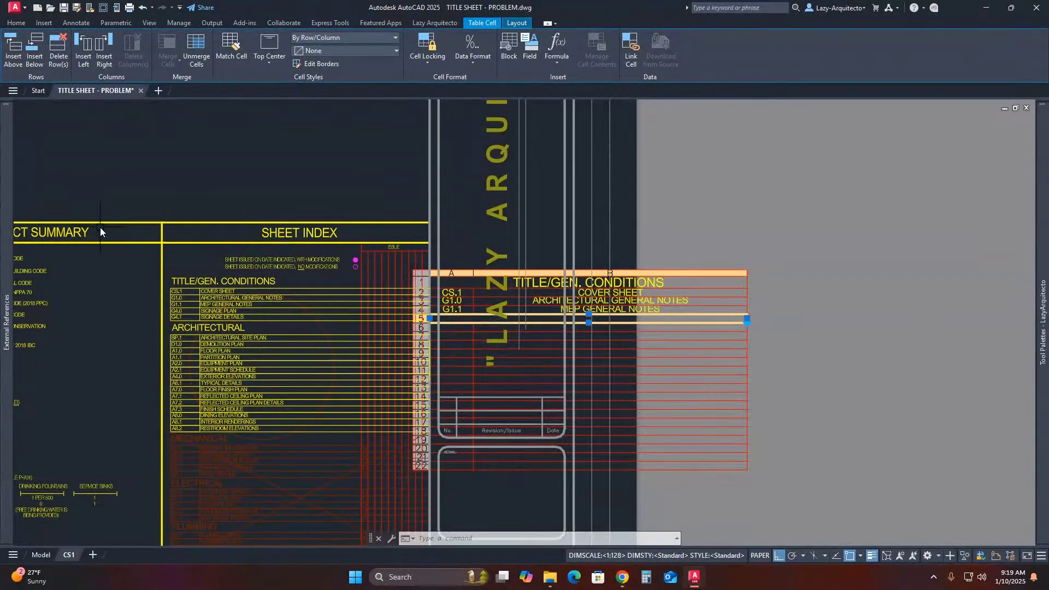
# Set the row style of the merged row 5 to Title in the cell's properties
pyautogui.press('Escape')
pyautogui.write('PR')
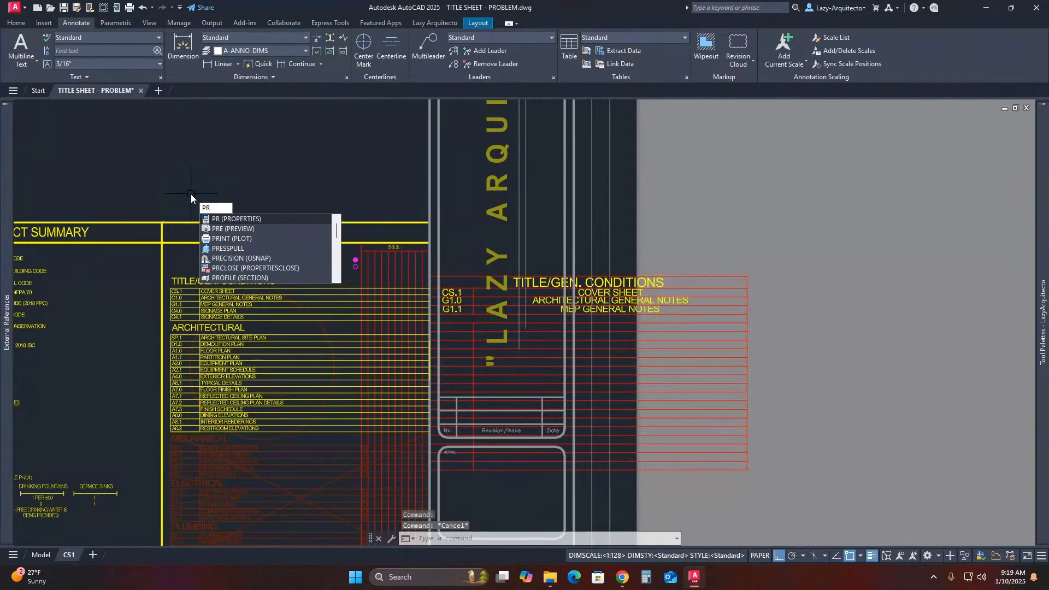
pyautogui.press('Return')
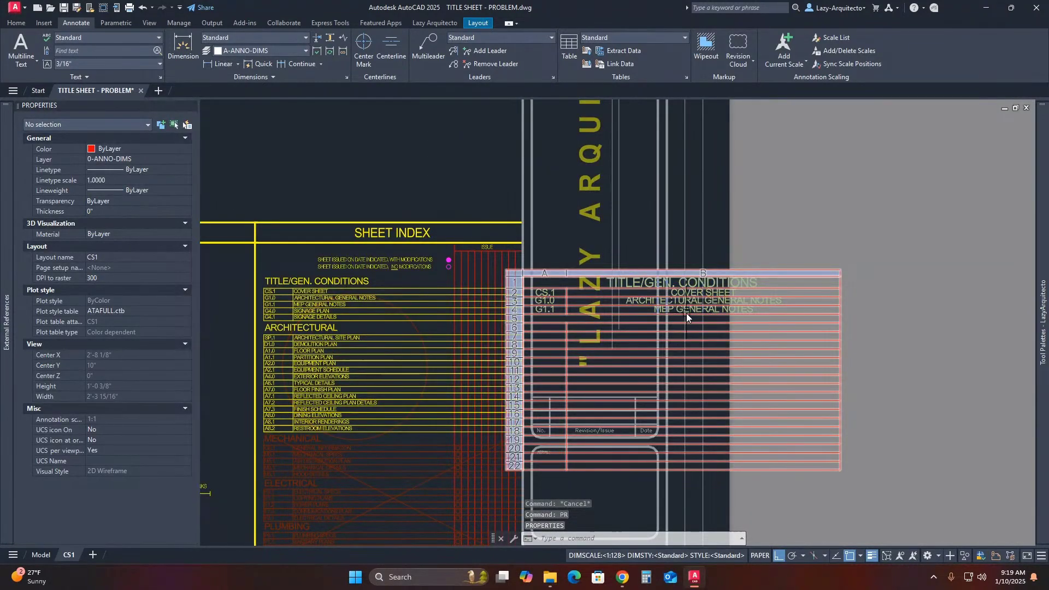
pyautogui.click(693, 312)
pyautogui.scroll(3, 692, 317)
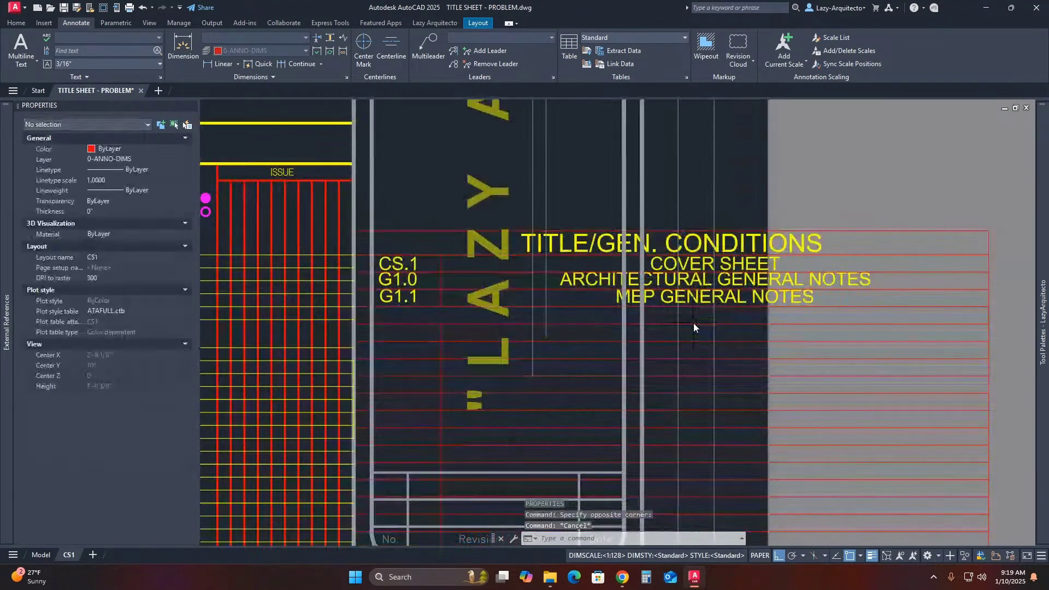
pyautogui.click(695, 322)
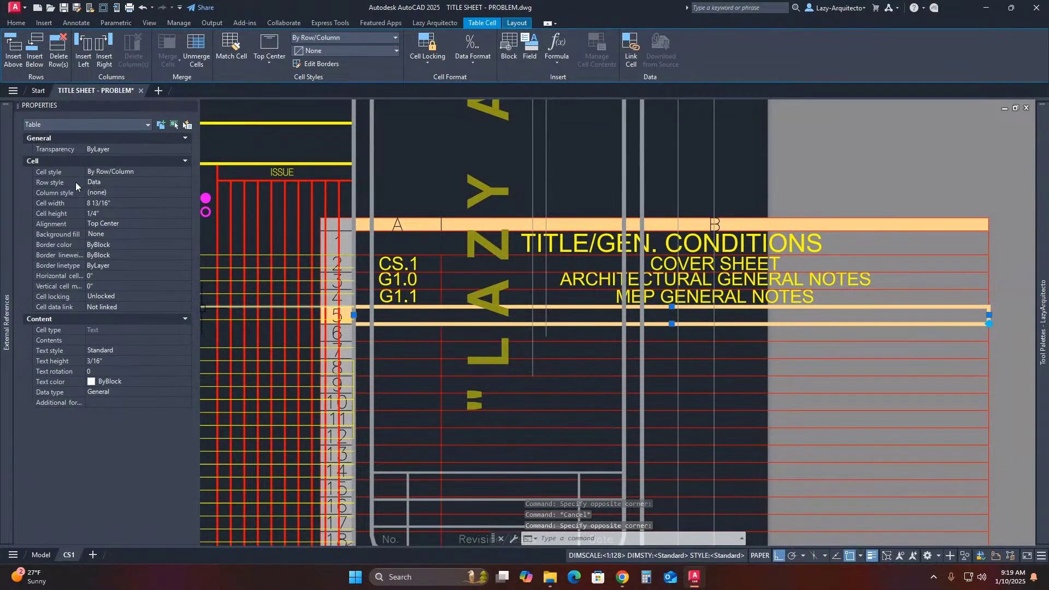
pyautogui.click(104, 181)
pyautogui.click(104, 180)
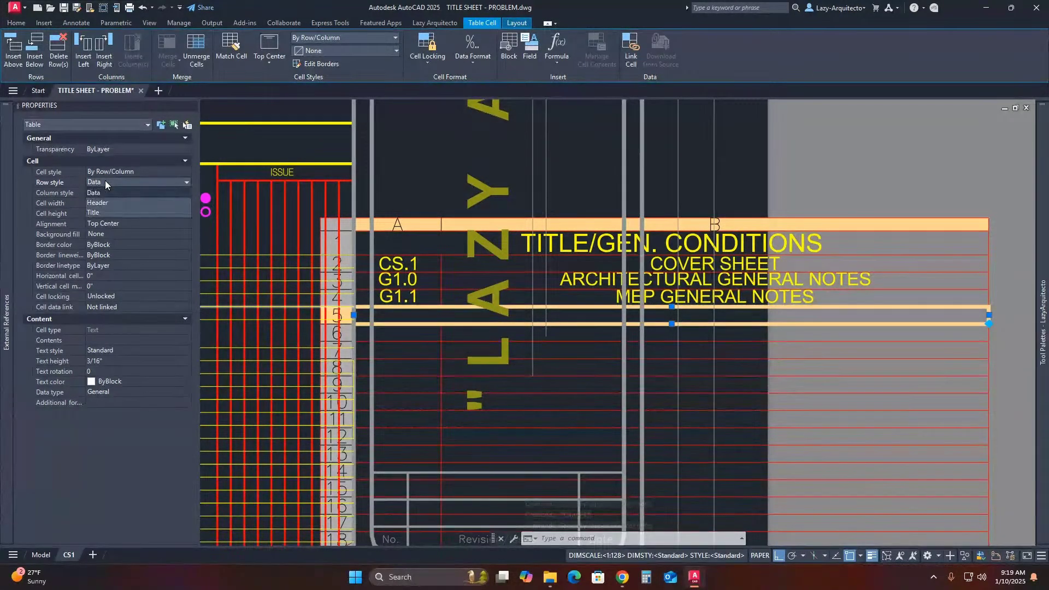
pyautogui.click(110, 214)
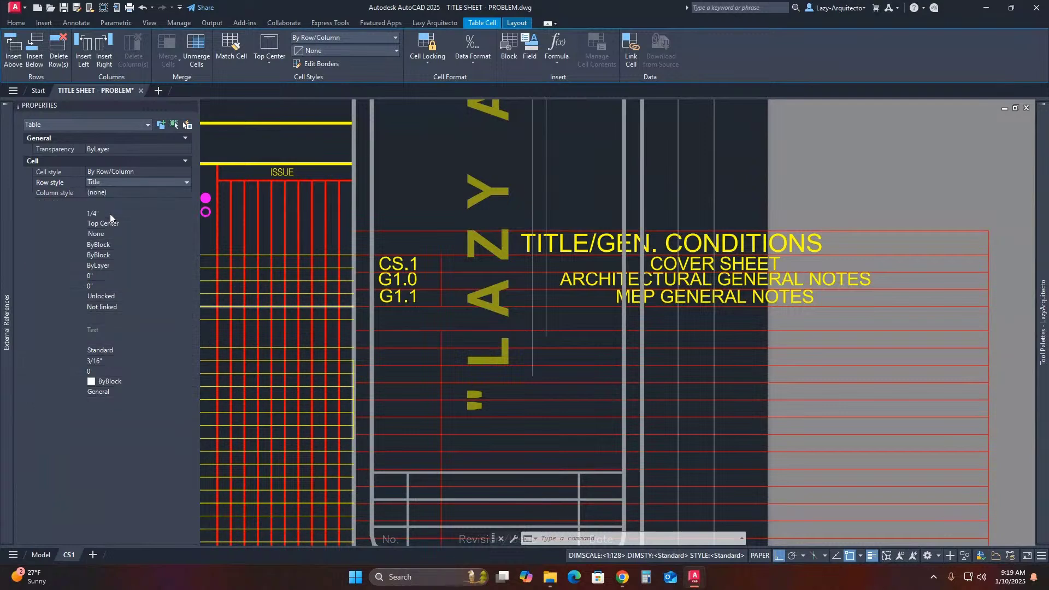
pyautogui.press('Escape')
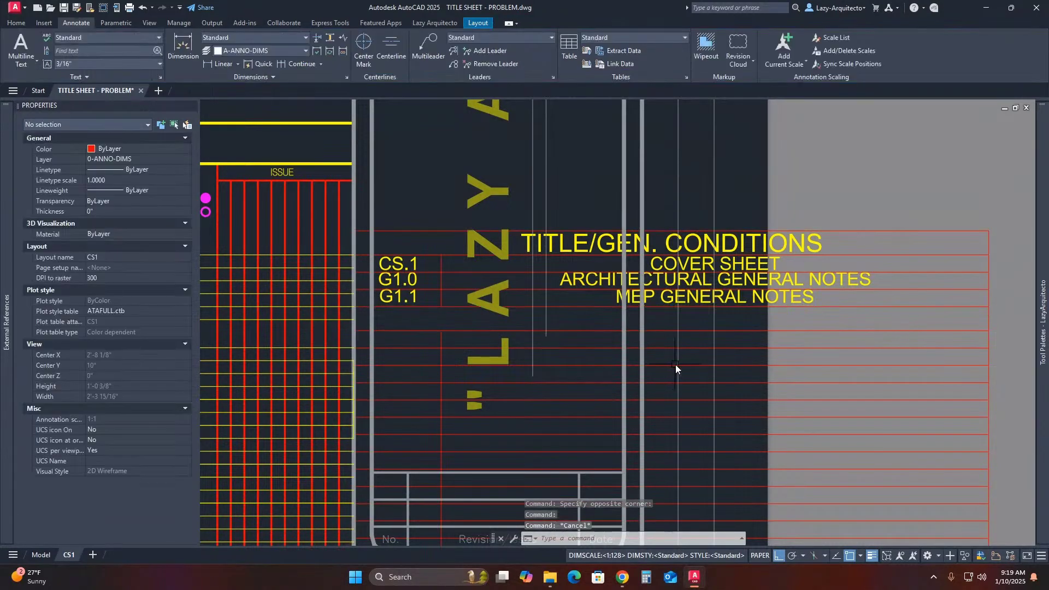
# Copy the ARCHITECTURAL heading from the sheet index into the merged cell of row 5
pyautogui.scroll(-3, 680, 365)
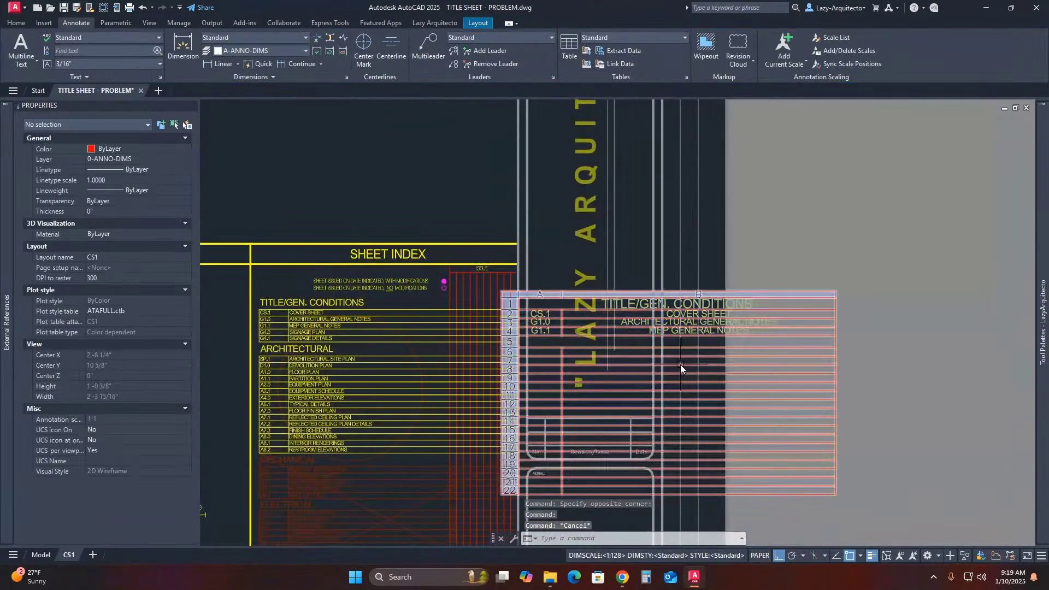
pyautogui.doubleClick(324, 348)
pyautogui.hotkey('ctrl', 'c')
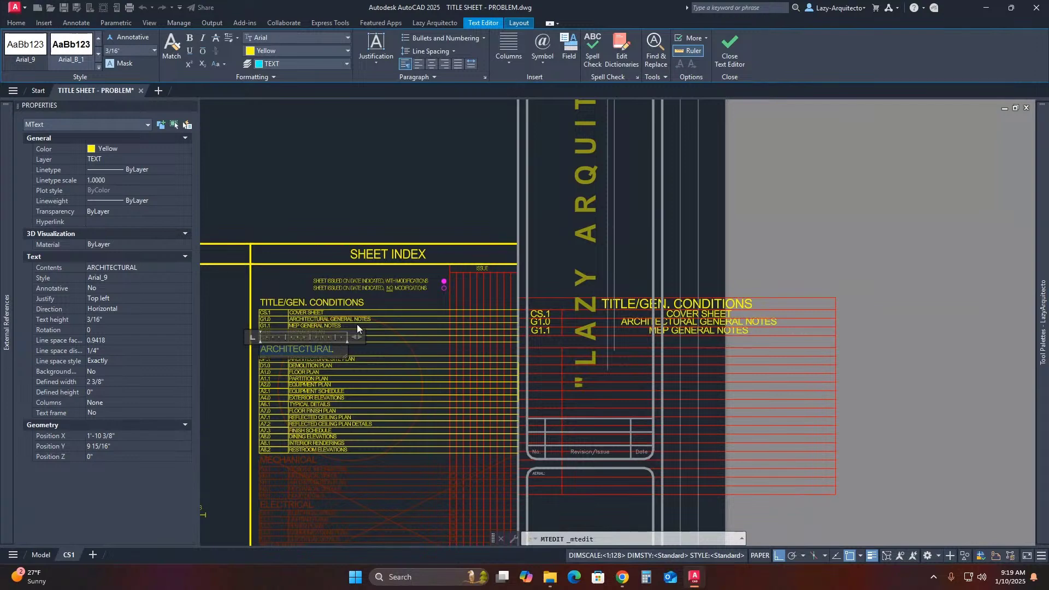
pyautogui.click(315, 221)
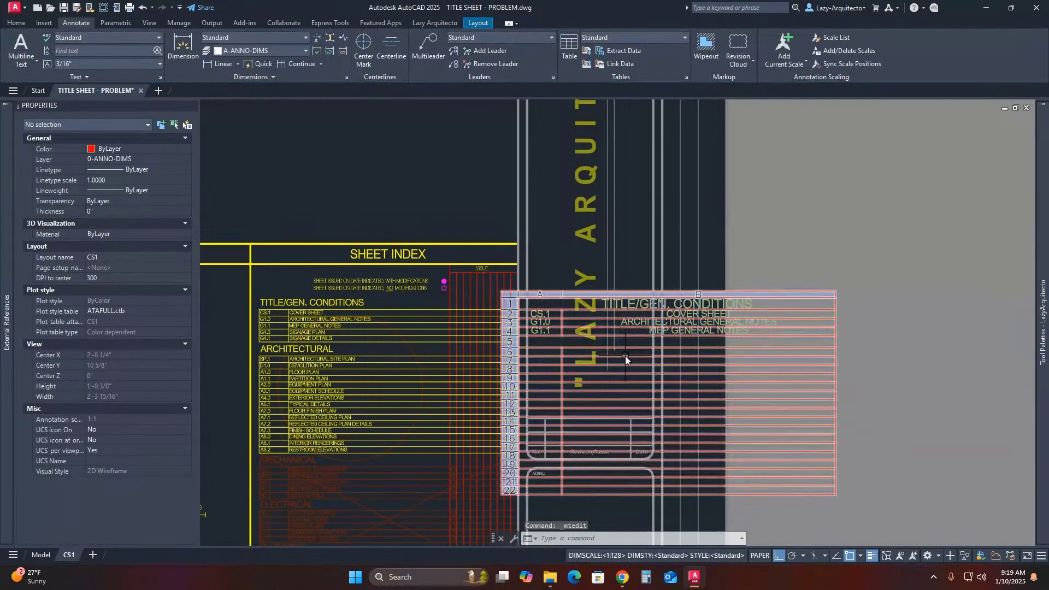
pyautogui.click(633, 344)
pyautogui.hotkey('ctrl', 'v')
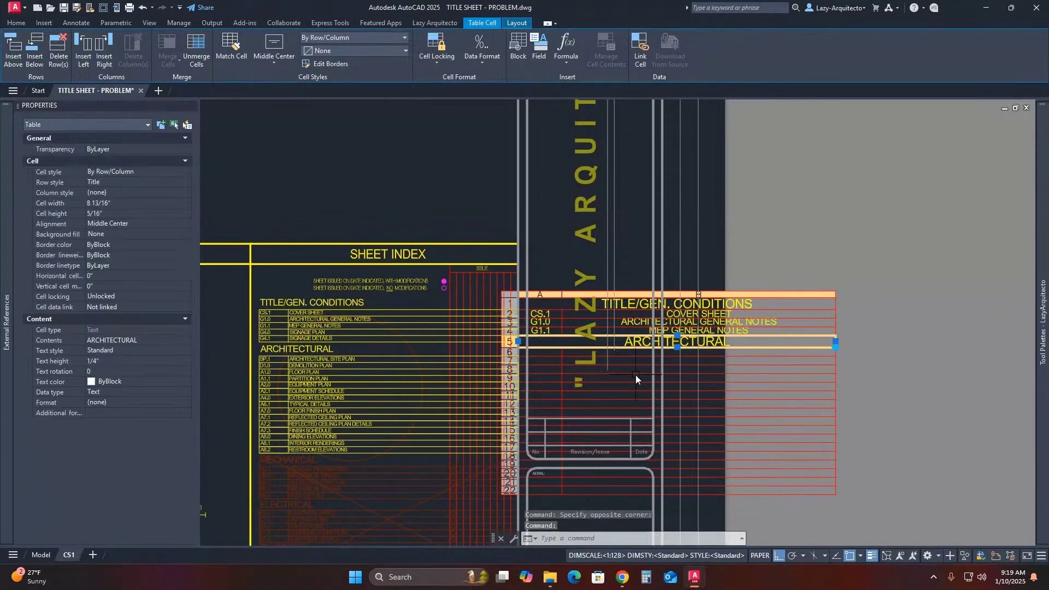
# Compare the table's row spacing with the line spacing of the original sheet index
pyautogui.press('Escape')
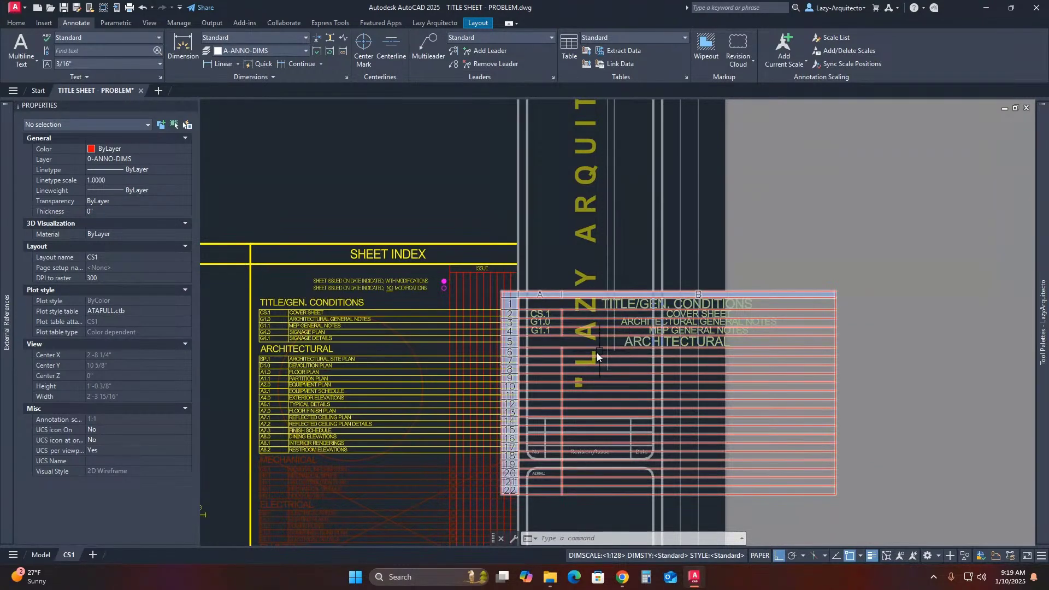
pyautogui.scroll(3, 546, 363)
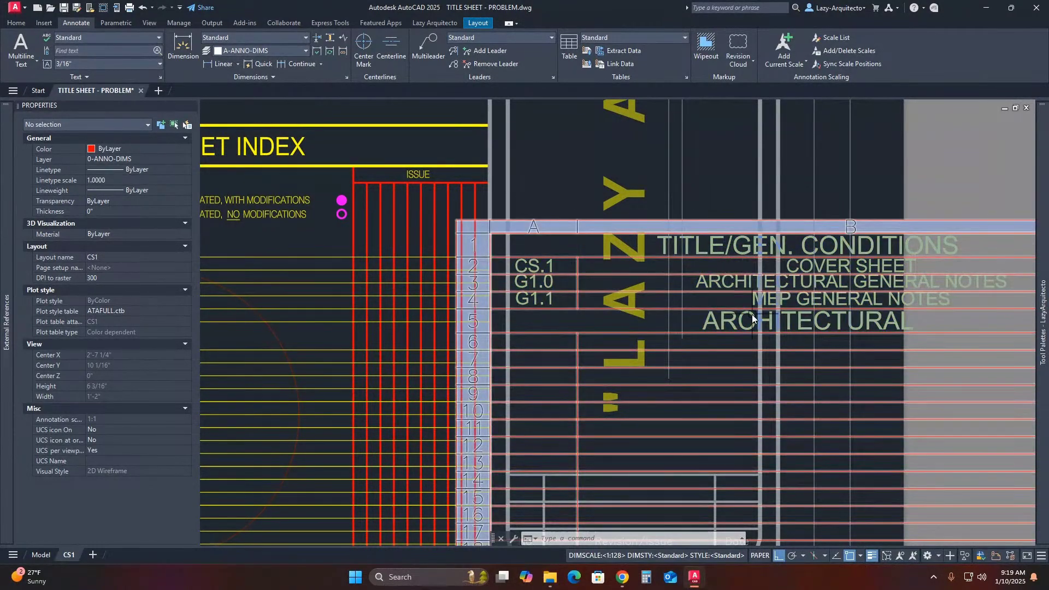
pyautogui.scroll(-3, 701, 261)
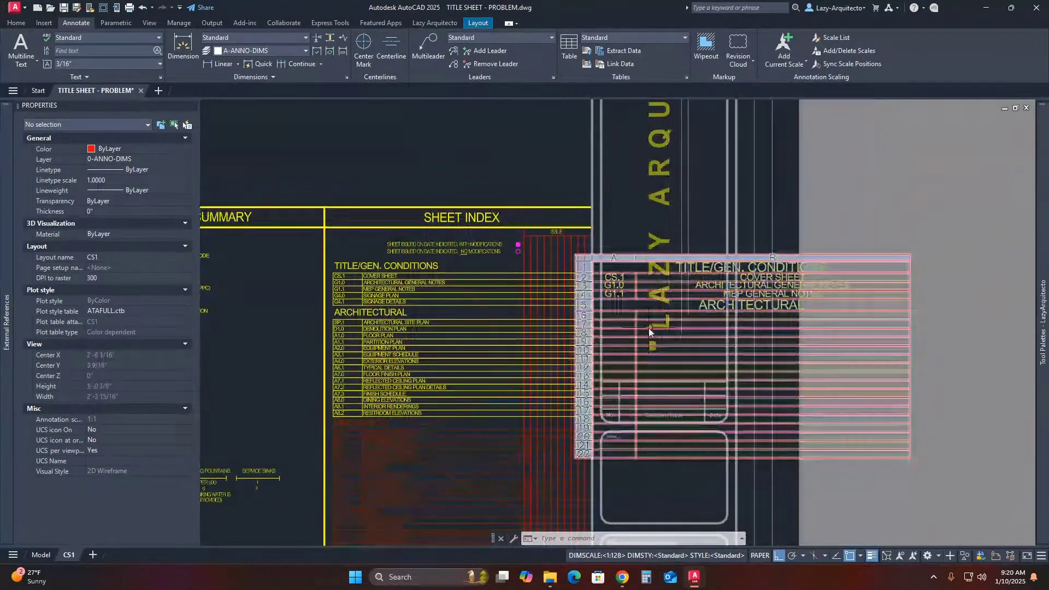
pyautogui.press('Escape')
pyautogui.press('Escape')
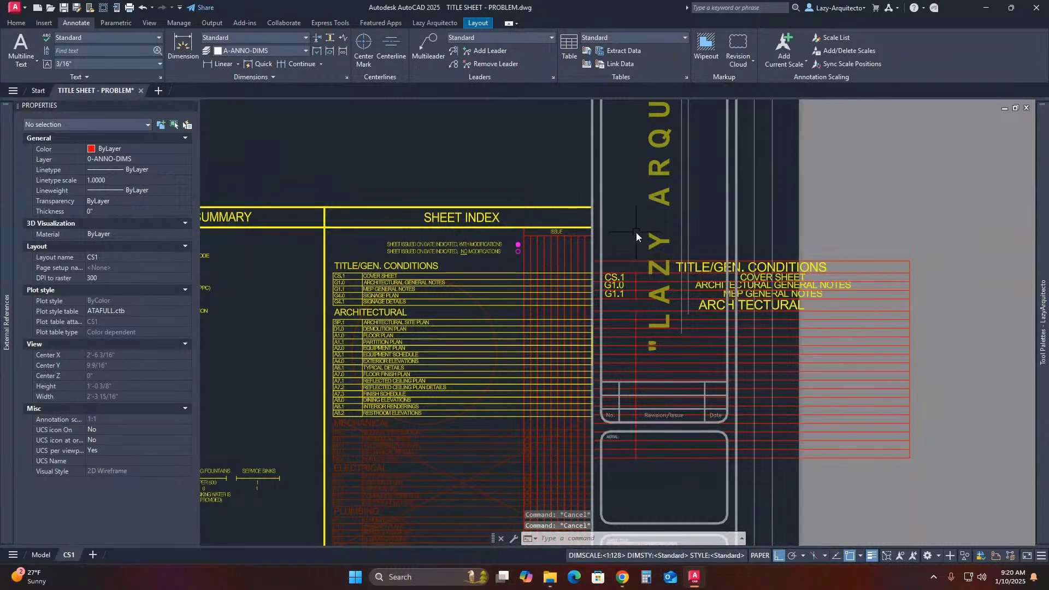
pyautogui.scroll(3, 637, 232)
pyautogui.scroll(3, 608, 246)
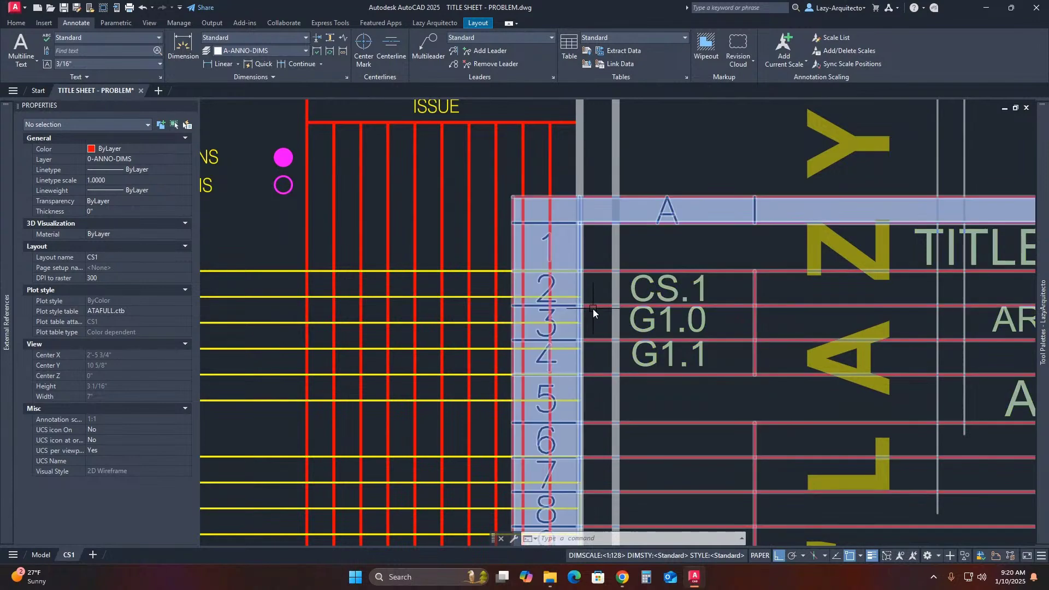
pyautogui.scroll(-3, 484, 278)
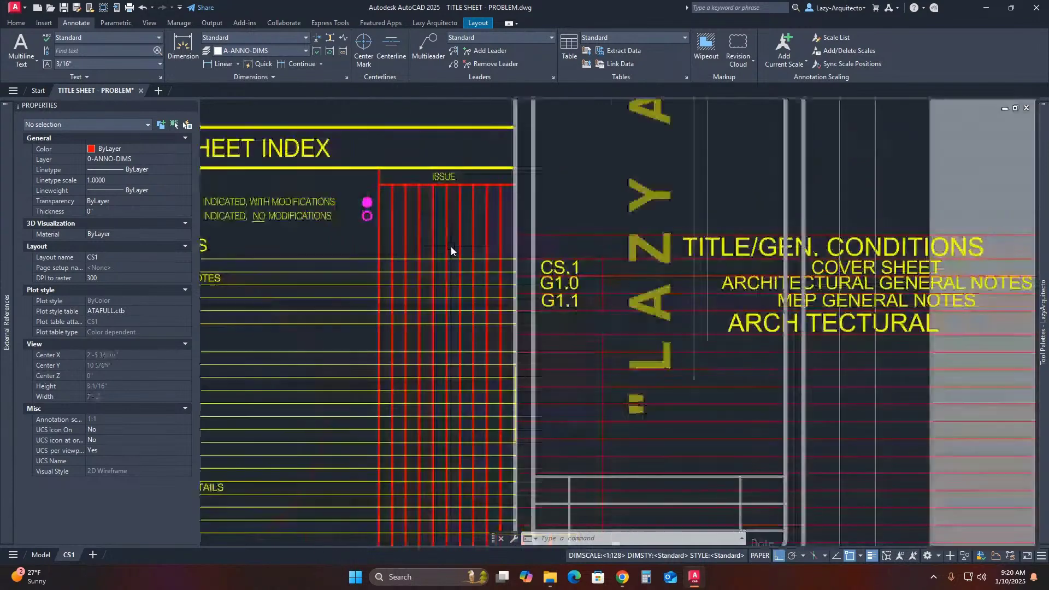
# Scale the table by reference from the lower-left corner of row 1, fitting row 2's height to the sheet index line spacing
pyautogui.click(587, 231)
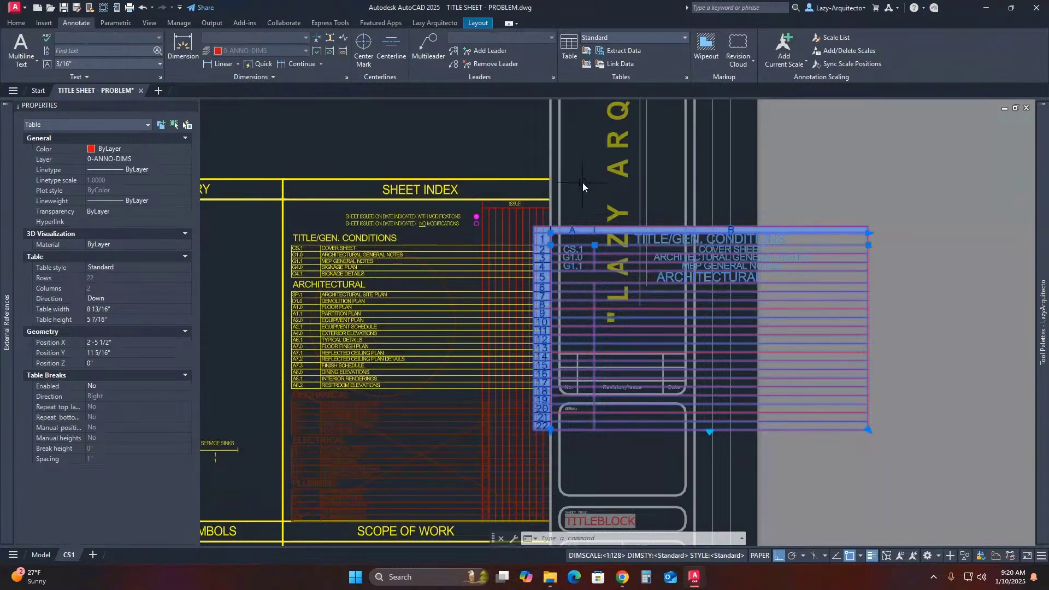
pyautogui.write('SC')
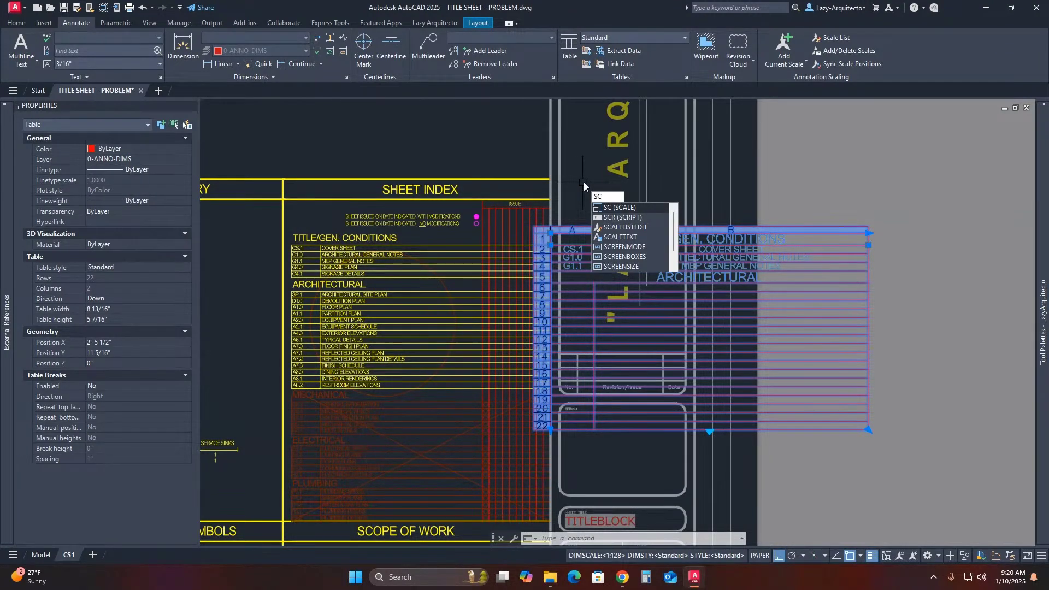
pyautogui.press('Return')
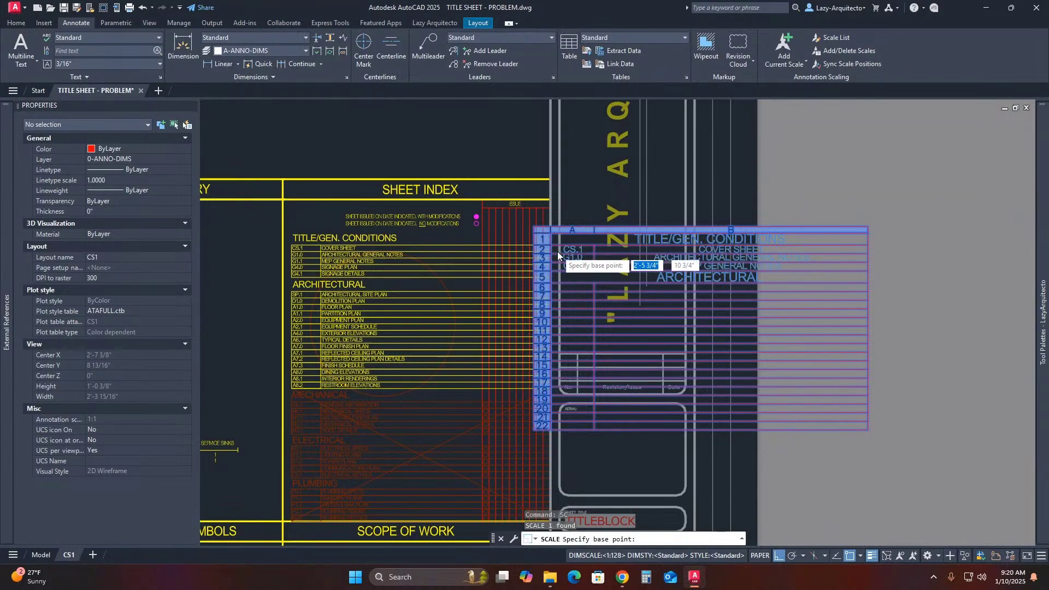
pyautogui.scroll(5, 557, 252)
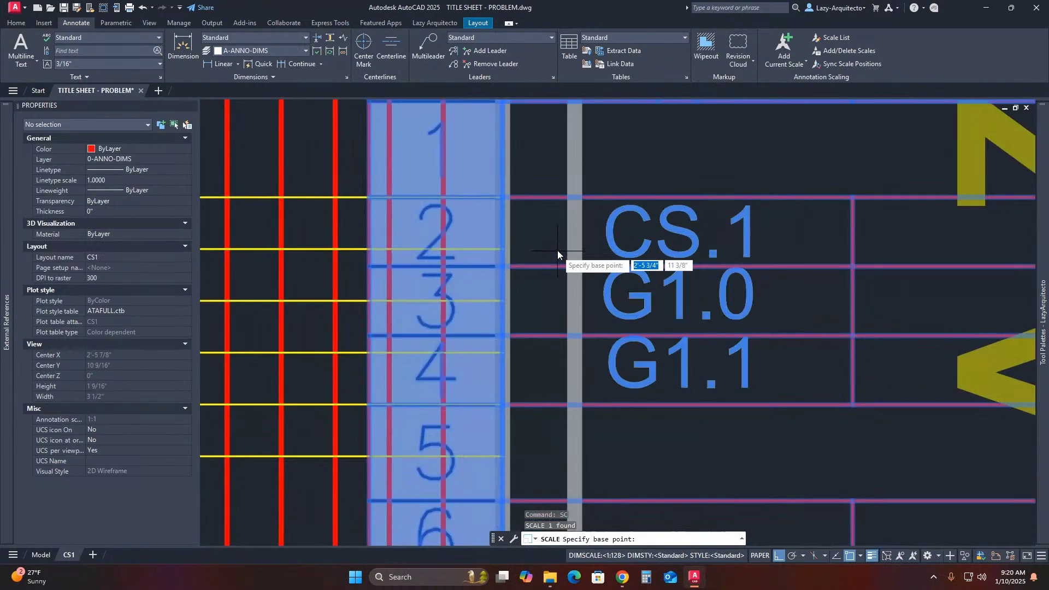
pyautogui.click(502, 198)
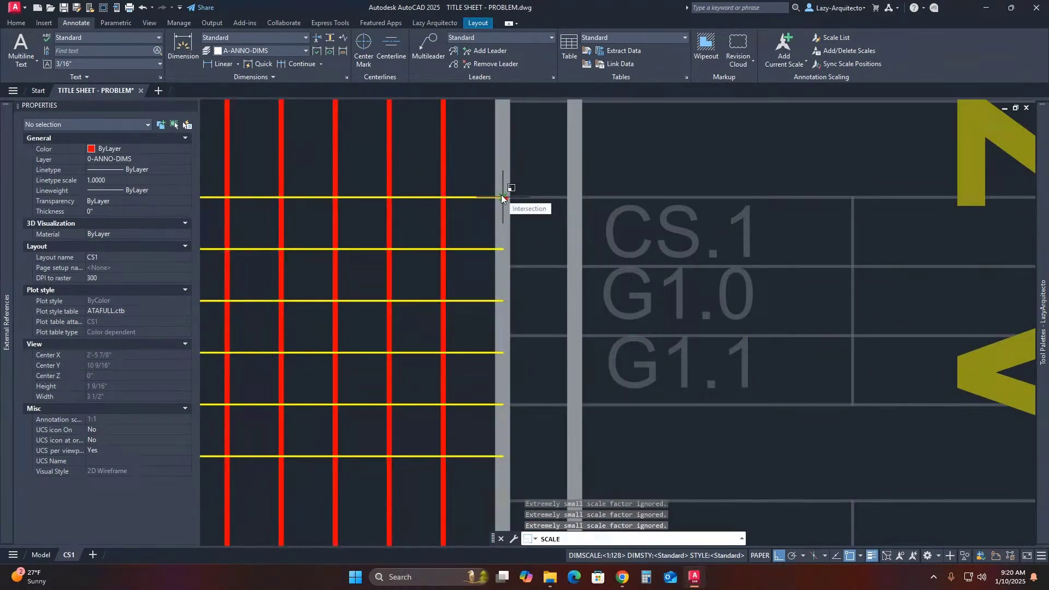
pyautogui.write('R')
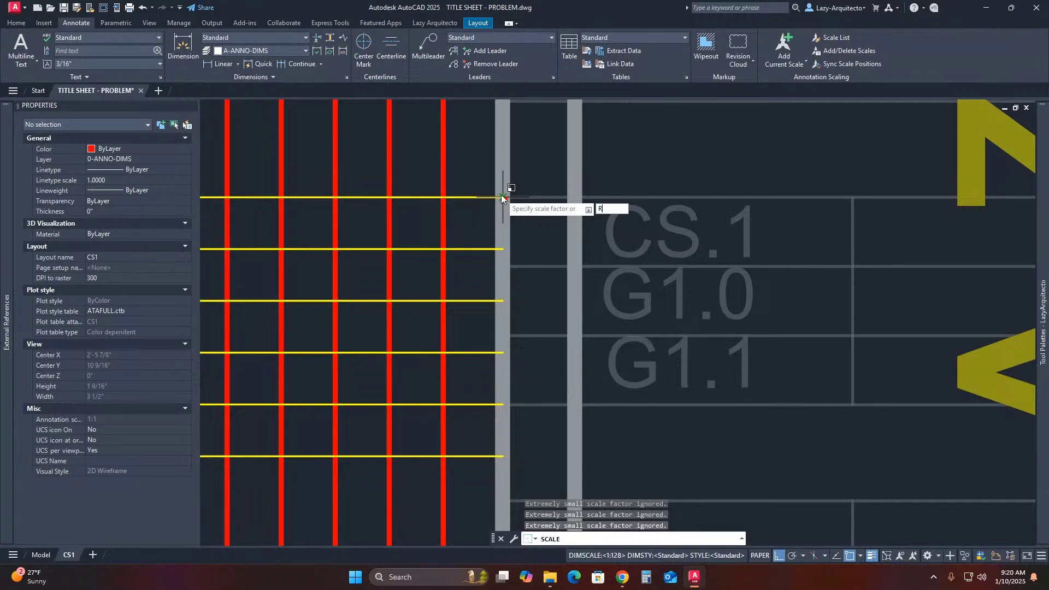
pyautogui.press('Return')
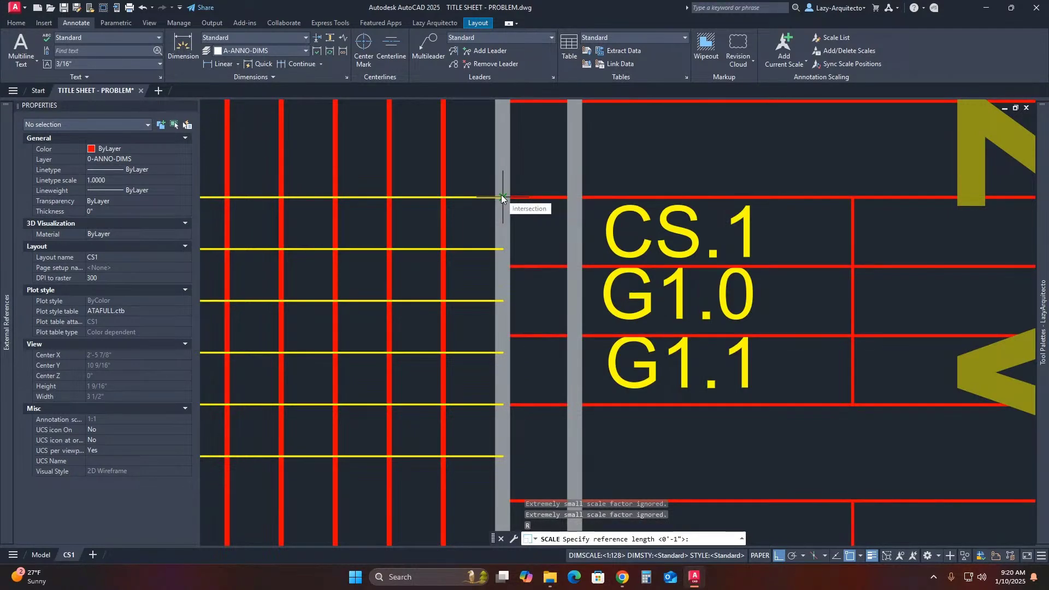
pyautogui.click(502, 197)
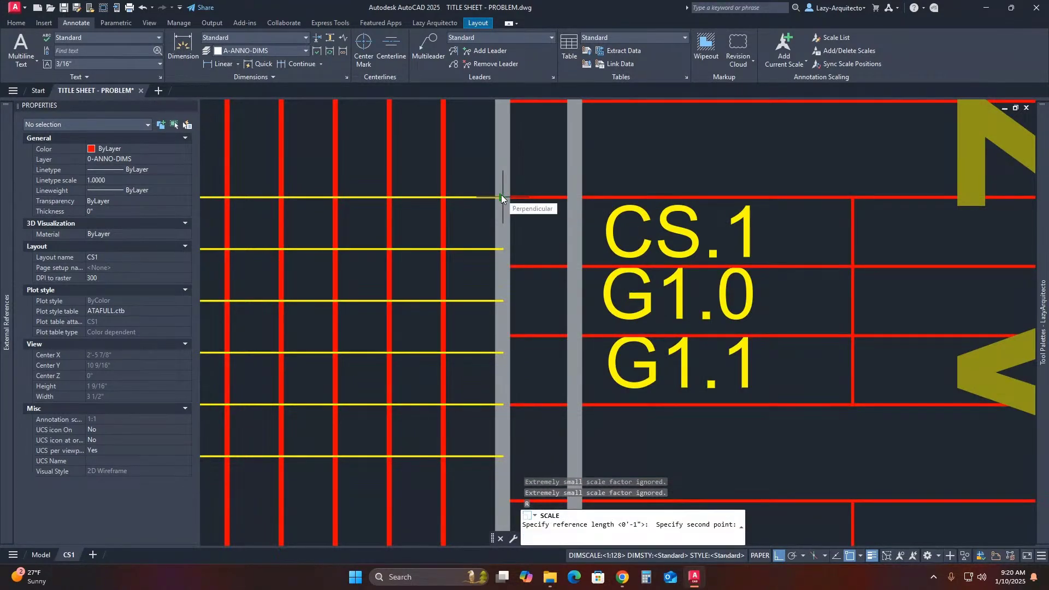
pyautogui.click(505, 269)
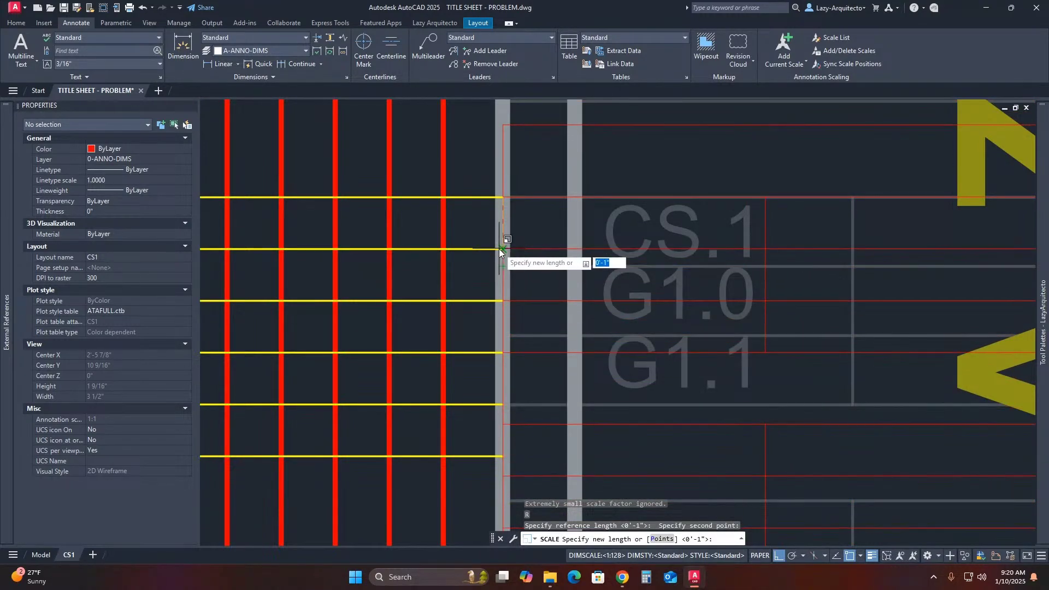
pyautogui.click(502, 249)
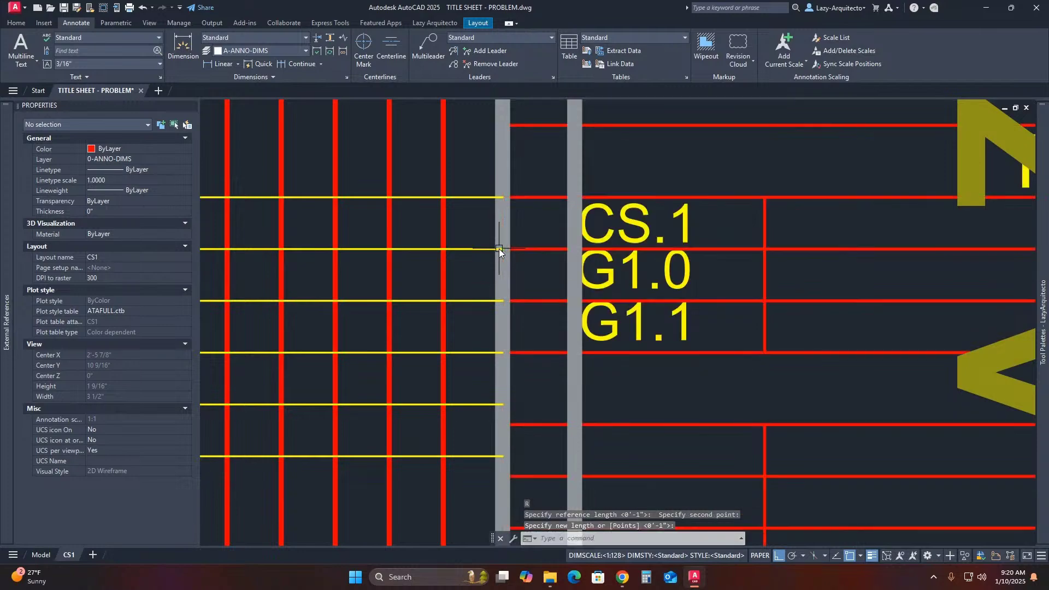
# Check the scaled table's rows and text against the sheet index lines beside it
pyautogui.scroll(-5, 509, 223)
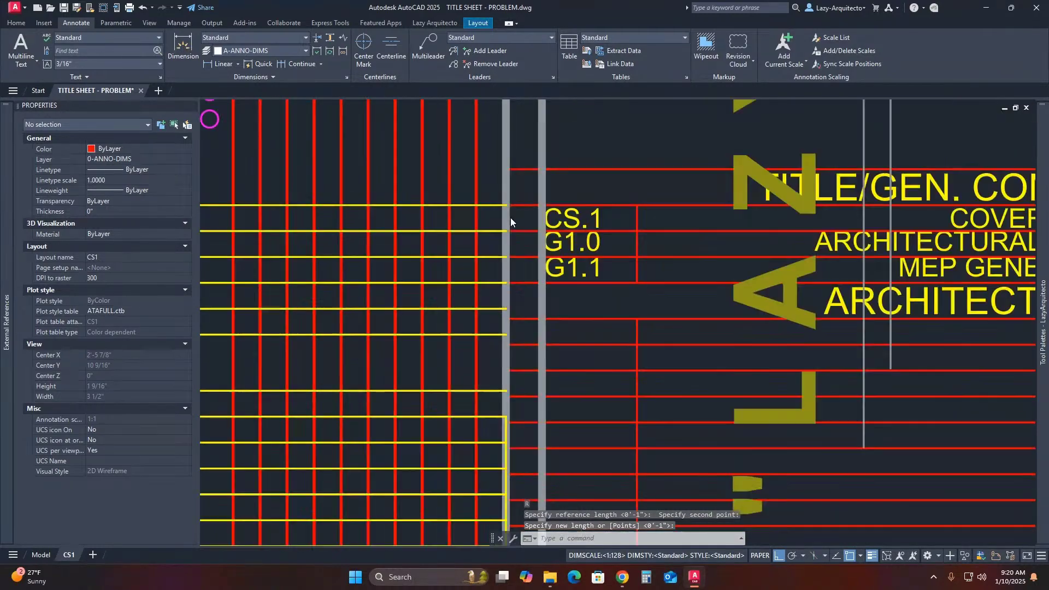
pyautogui.scroll(5, 511, 241)
pyautogui.scroll(-3, 493, 147)
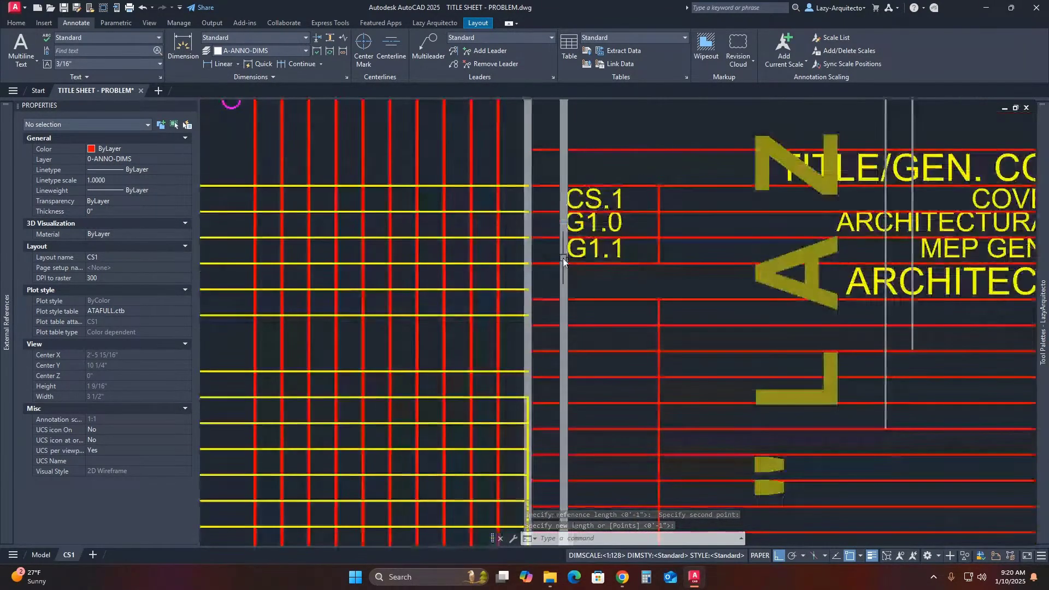
pyautogui.click(540, 252)
pyautogui.scroll(-5, 542, 249)
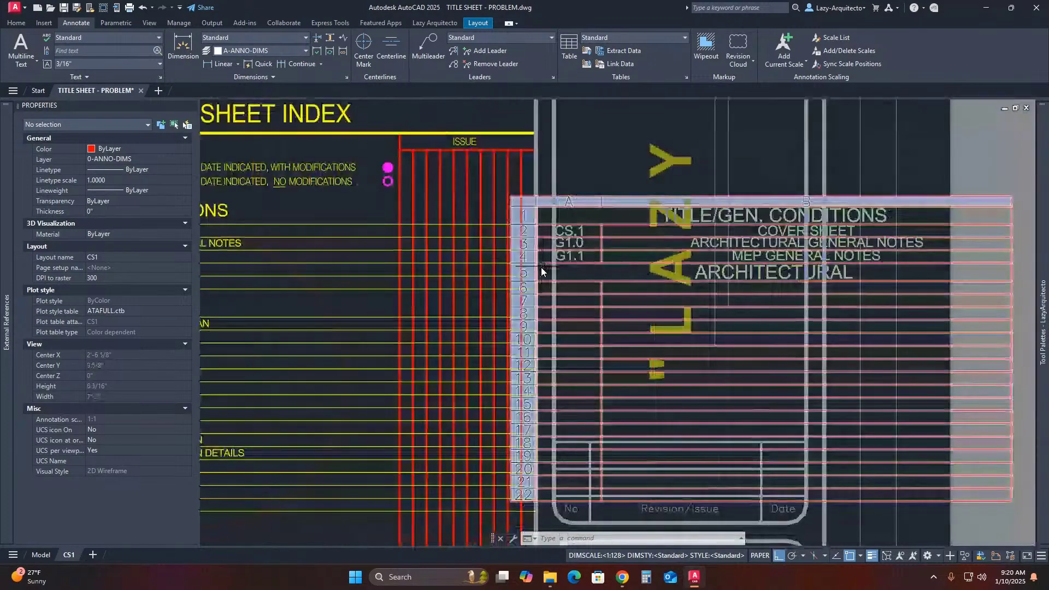
pyautogui.scroll(4, 457, 273)
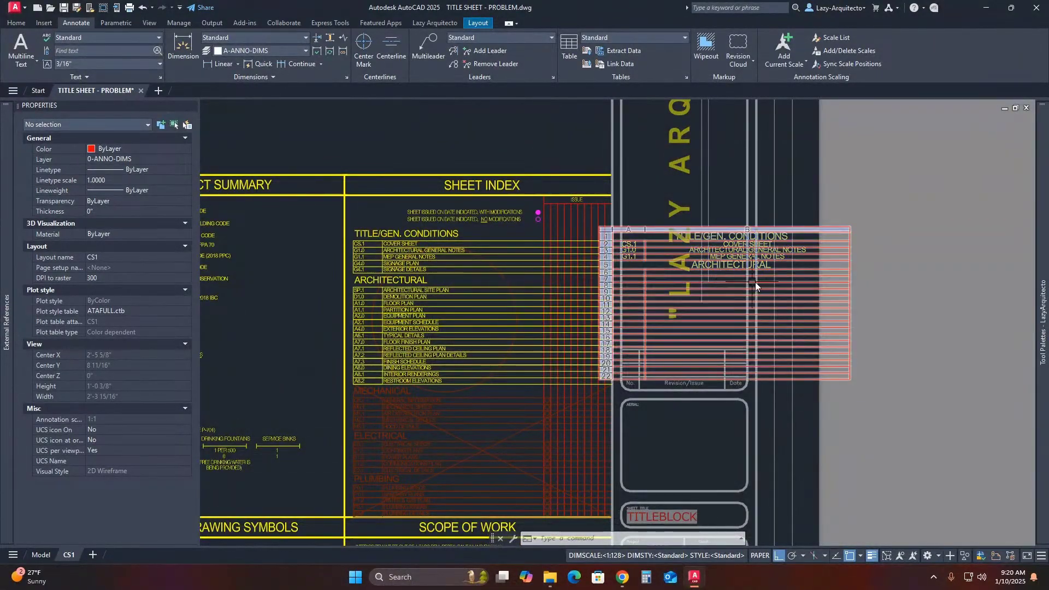
pyautogui.press('Escape')
pyautogui.scroll(3, 664, 249)
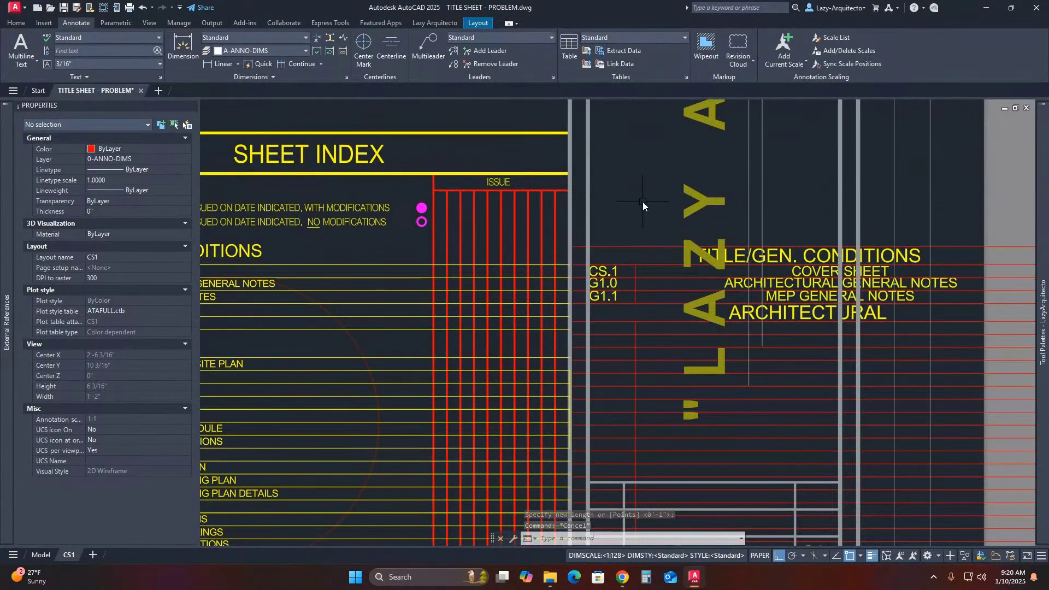
# Match the table's properties to a yellow horizontal line of the original sheet index
pyautogui.write('MA')
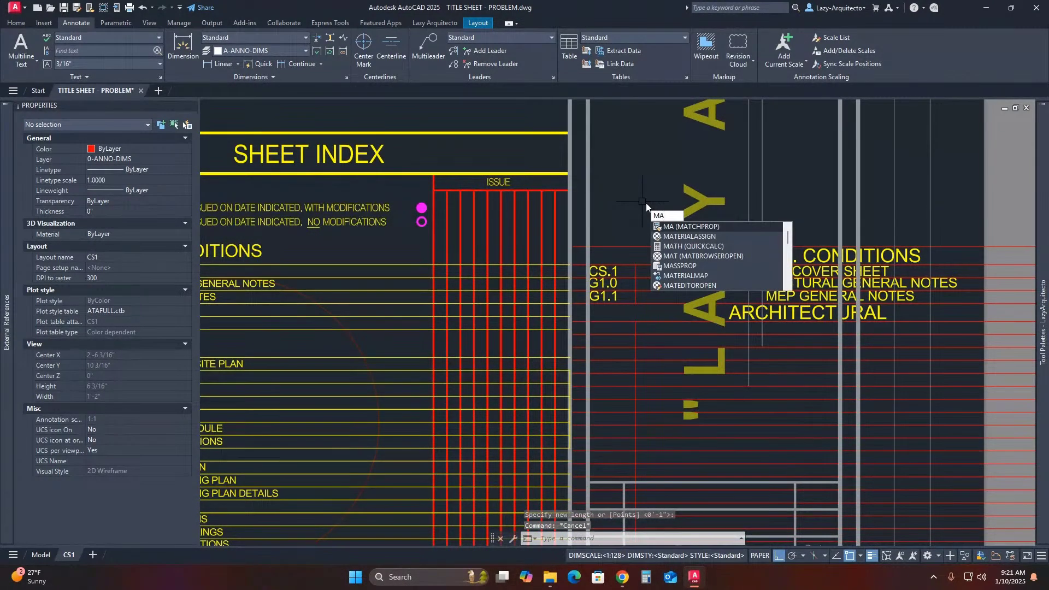
pyautogui.press('Return')
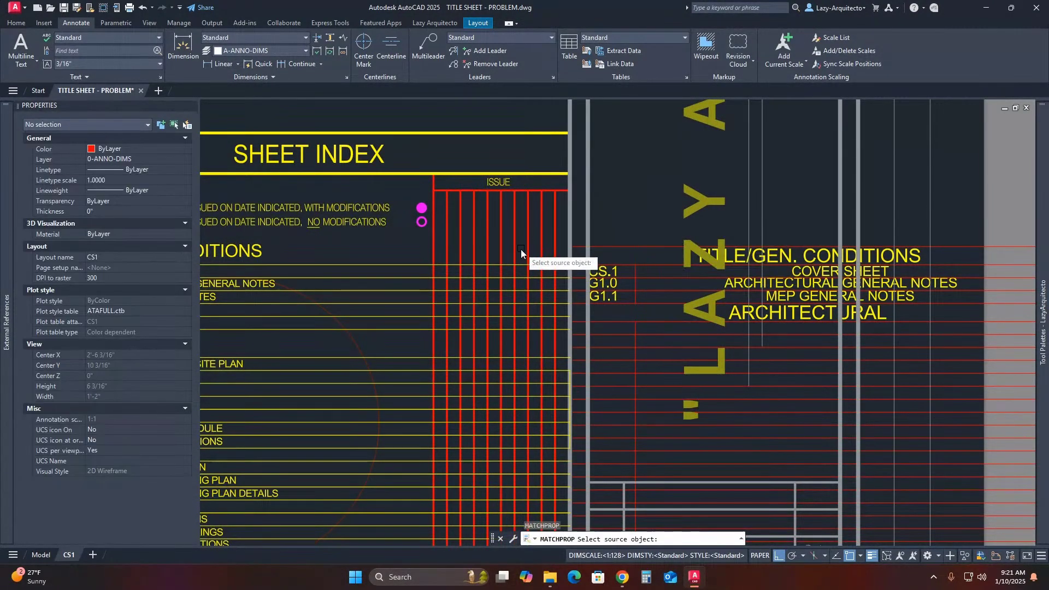
pyautogui.click(481, 266)
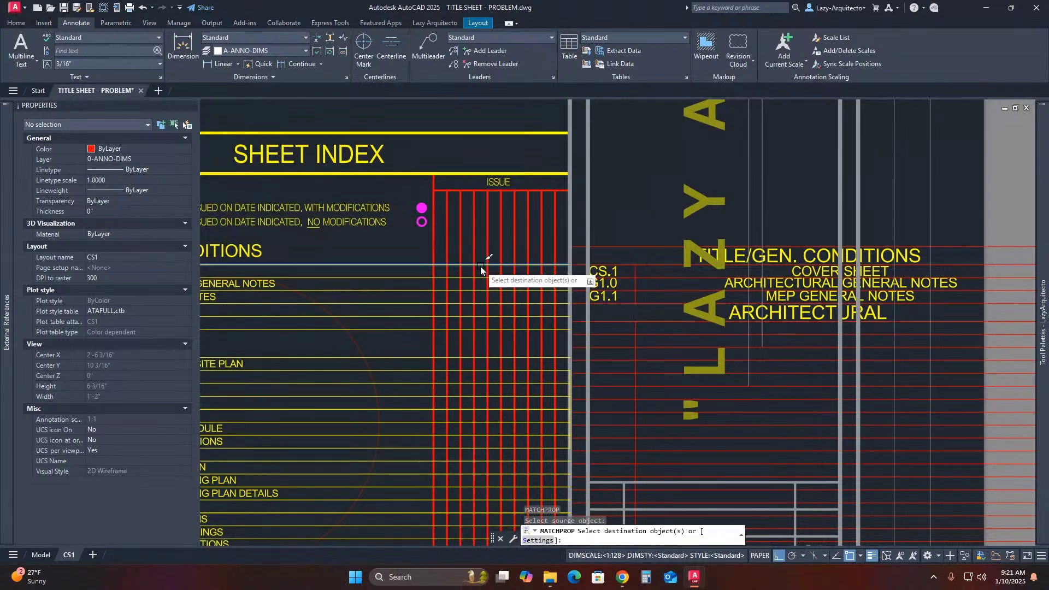
pyautogui.click(604, 246)
pyautogui.press('Return')
pyautogui.scroll(-3, 493, 231)
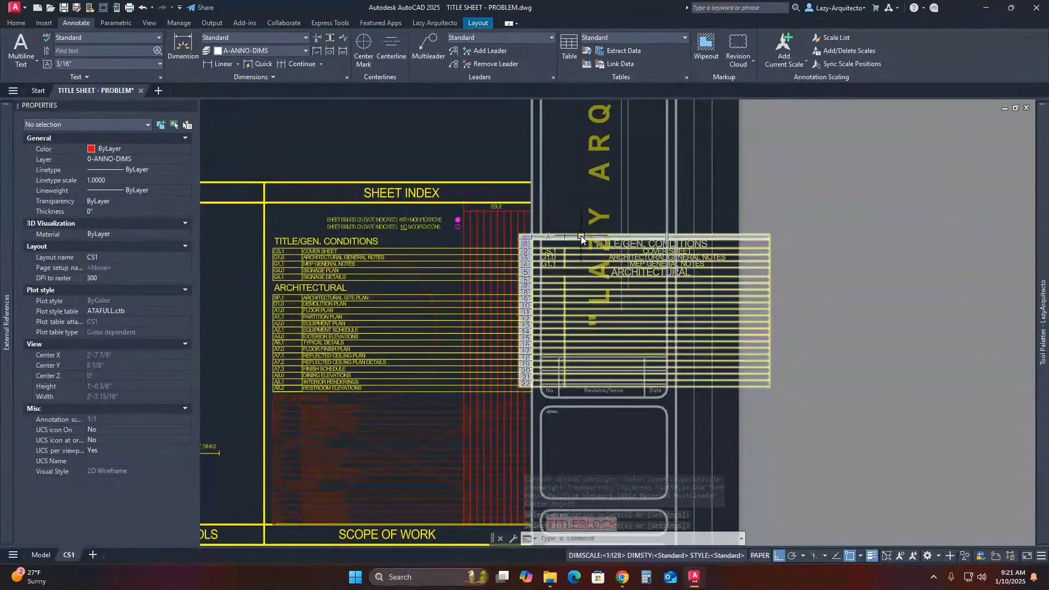
# Inspect the properties of the COVER SHEET cell, and collapse the Properties palette to free drawing space
pyautogui.scroll(3, 582, 239)
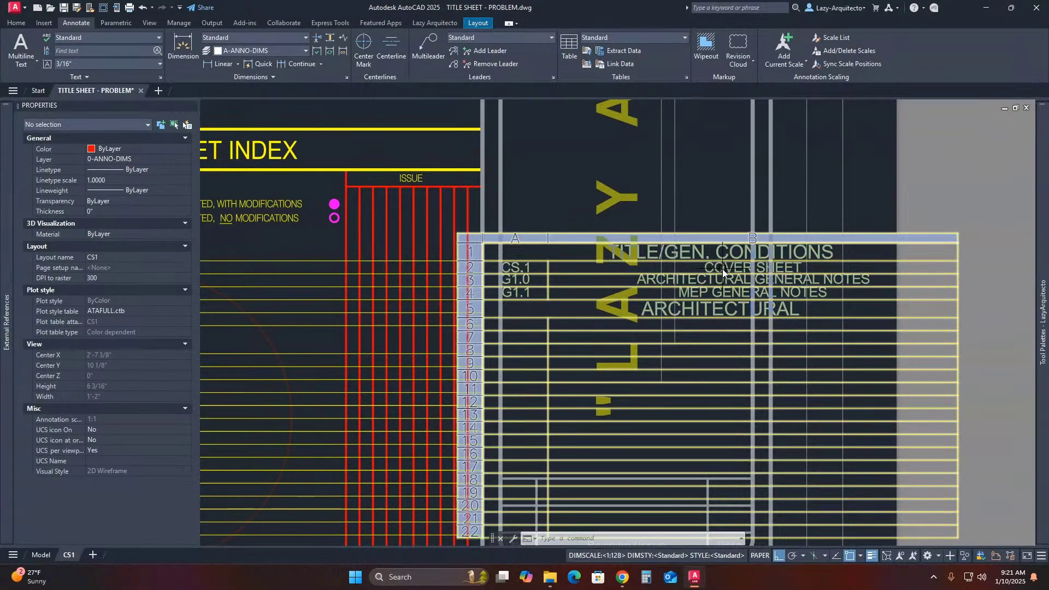
pyautogui.click(722, 269)
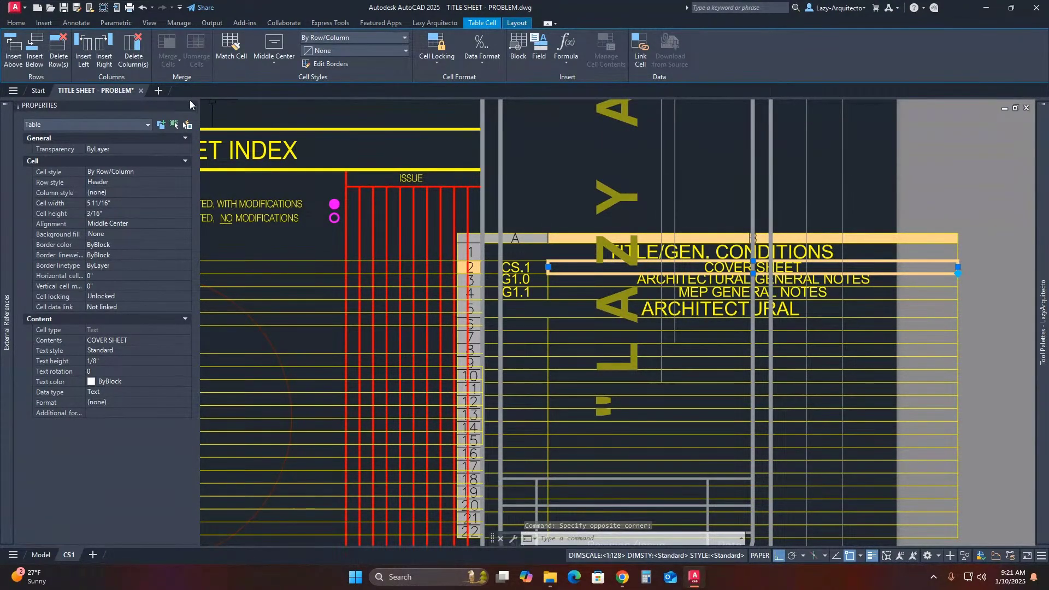
pyautogui.click(181, 106)
pyautogui.press('Escape')
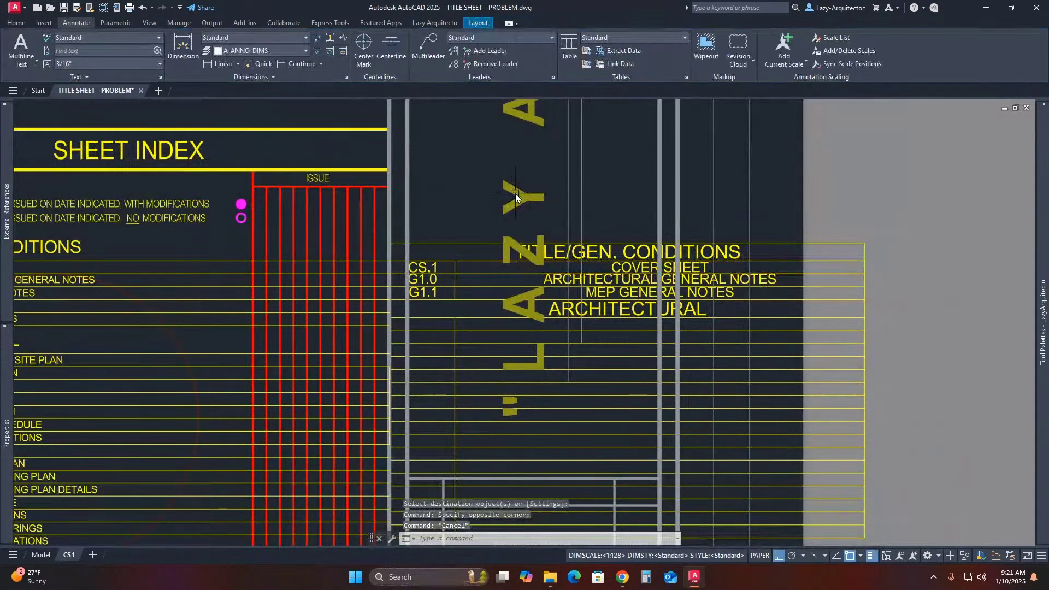
# Create a new table style named Copy of Standard, starting from the Standard table style
pyautogui.write('TABLE')
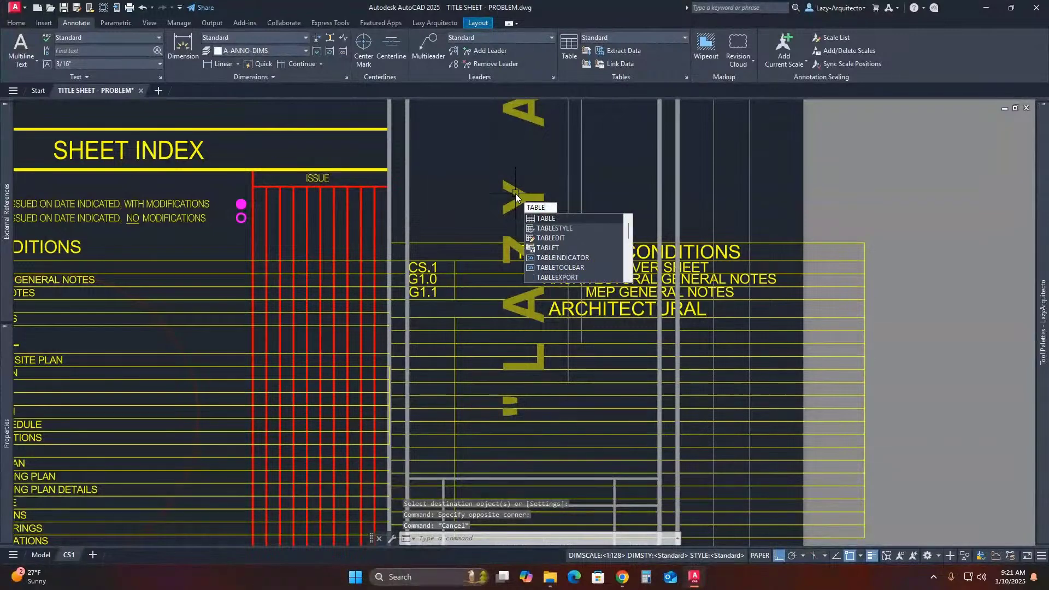
pyautogui.write('STYLE')
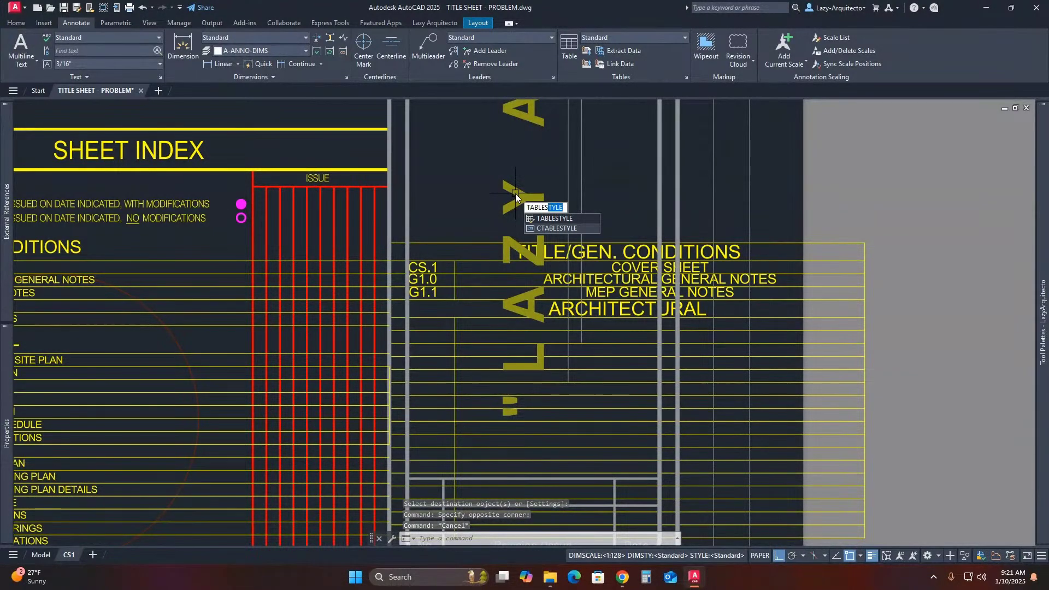
pyautogui.press('Return')
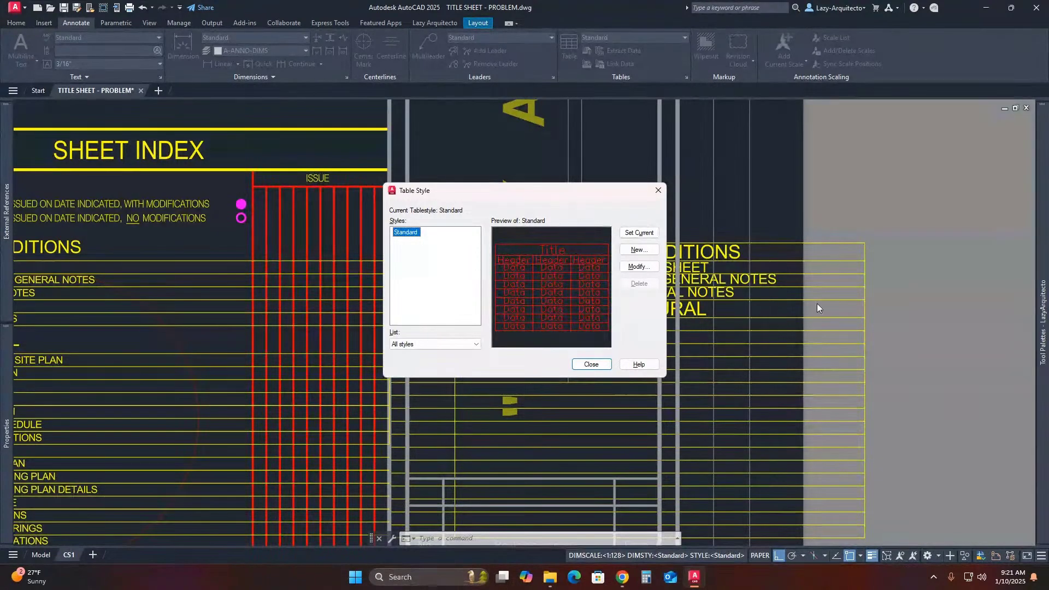
pyautogui.click(639, 250)
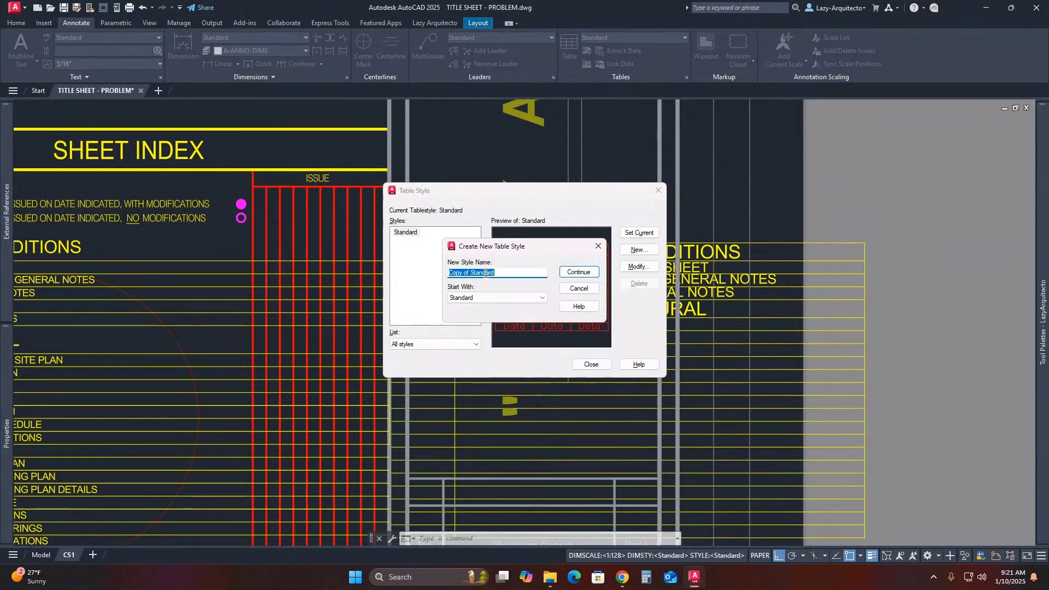
pyautogui.click(574, 273)
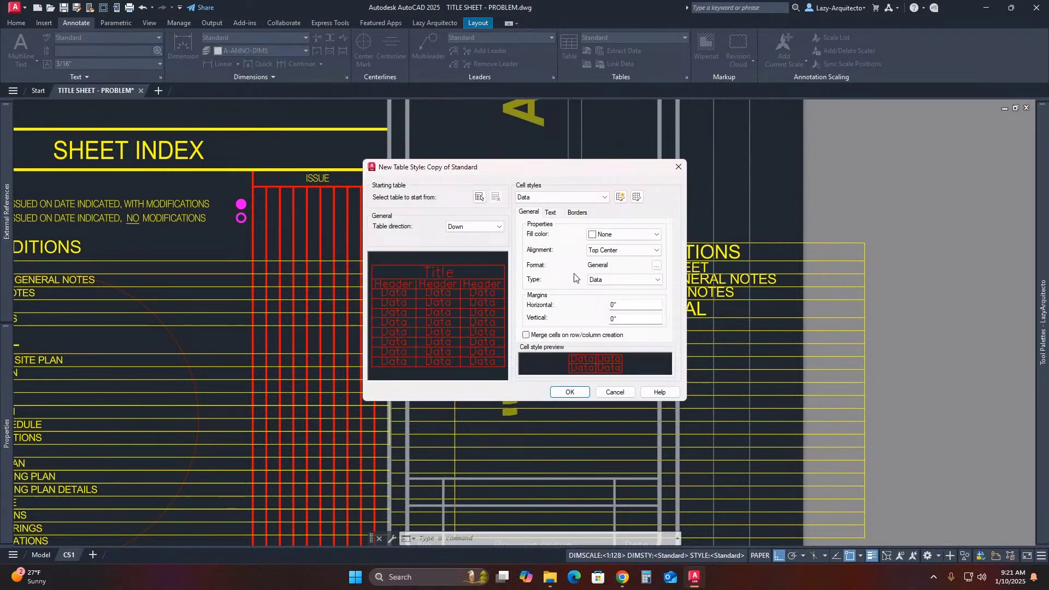
pyautogui.moveTo(540, 170); pyautogui.dragTo(507, 154)
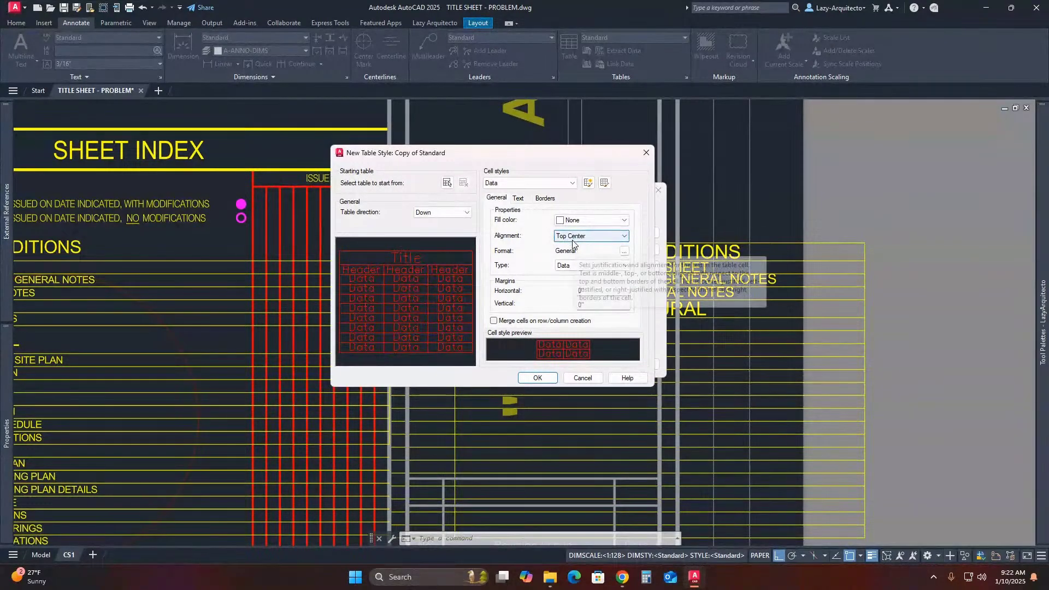
# Set the Data cell style's alignment to Middle Left in the new table style and save the style
pyautogui.click(519, 199)
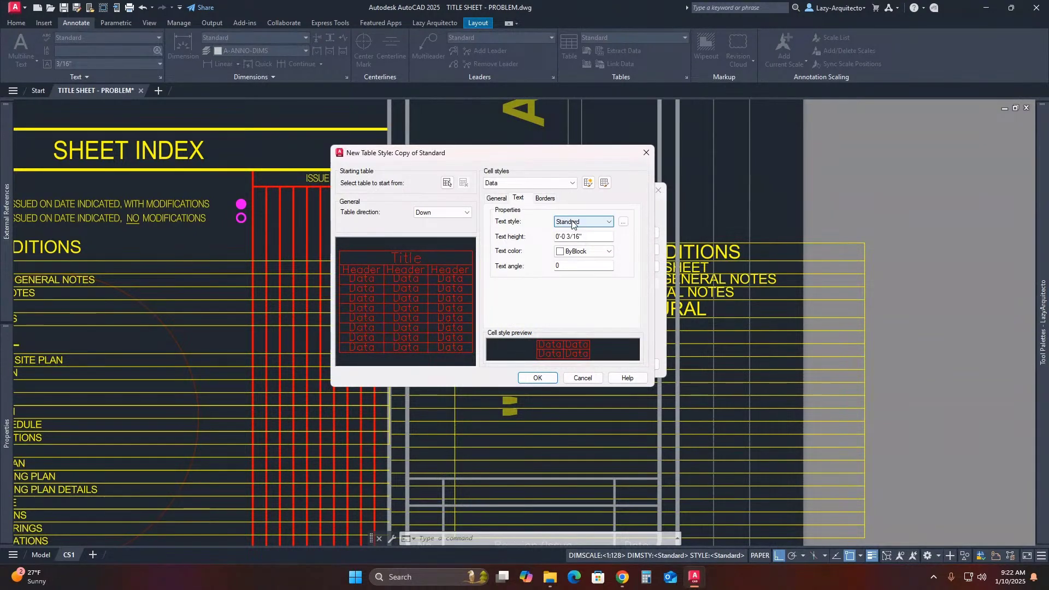
pyautogui.click(499, 200)
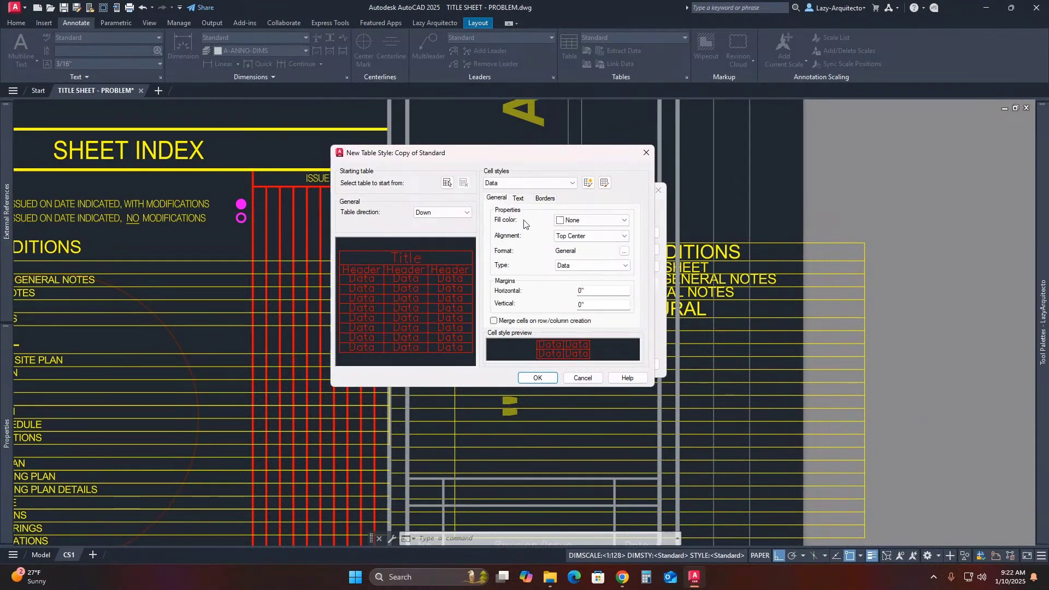
pyautogui.click(571, 239)
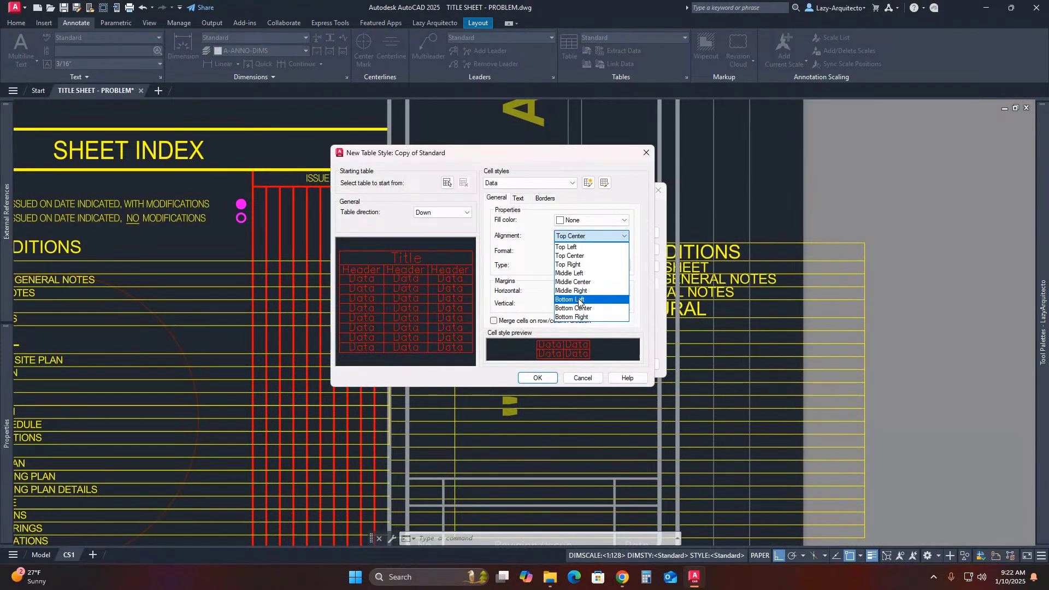
pyautogui.click(572, 273)
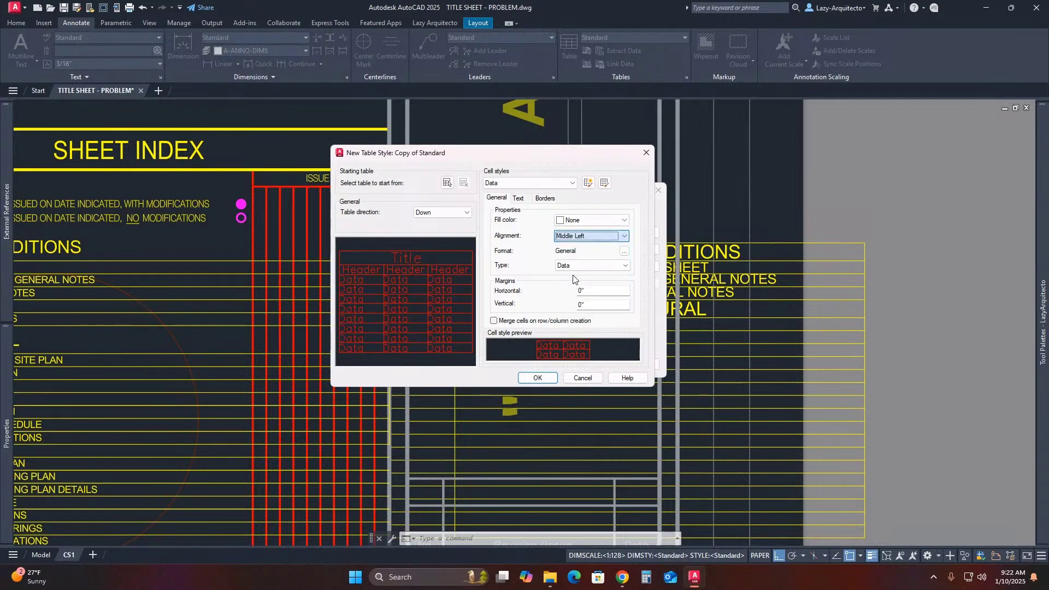
pyautogui.click(540, 380)
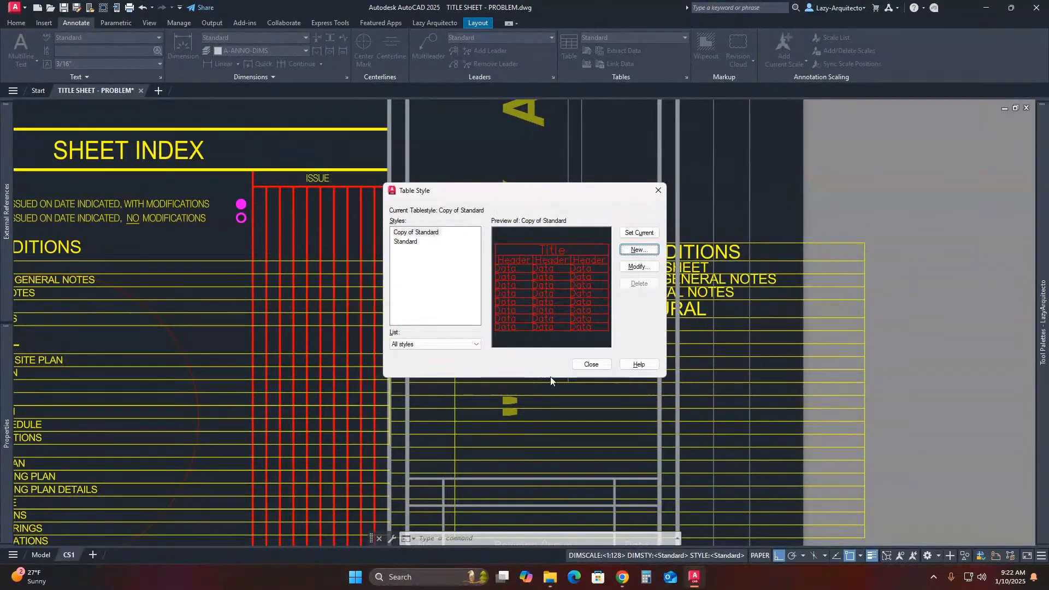
pyautogui.click(590, 364)
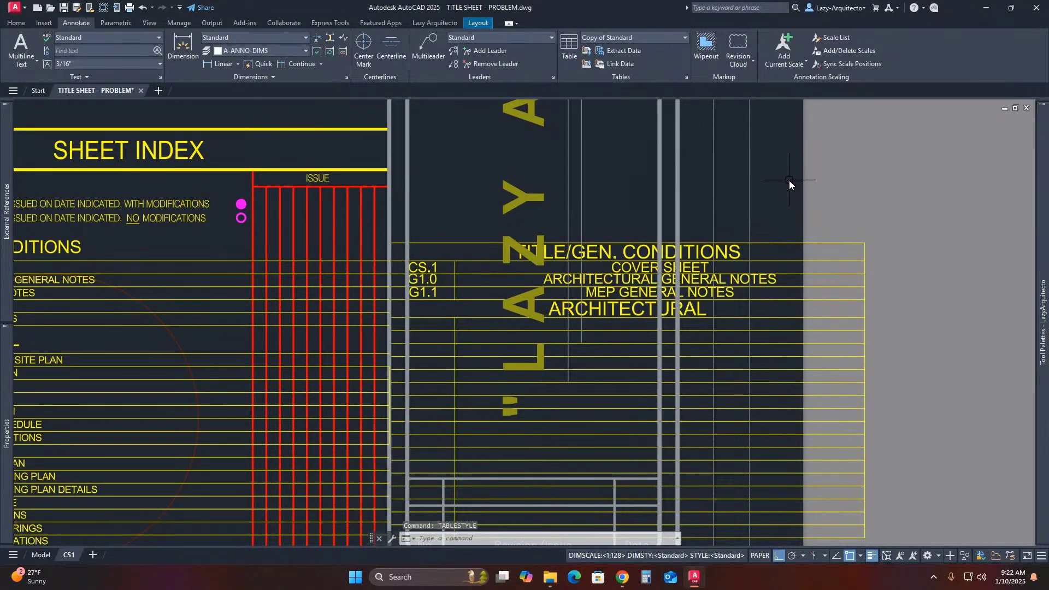
# Apply the Copy of Standard table style to the new sheet index table
pyautogui.click(778, 244)
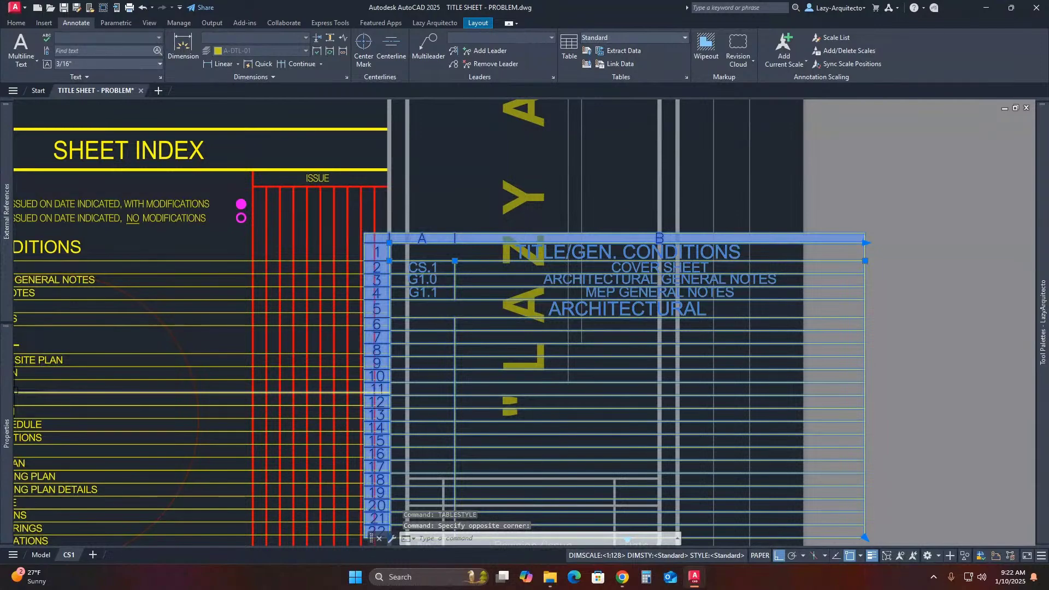
pyautogui.moveTo(7, 399)
pyautogui.click(144, 259)
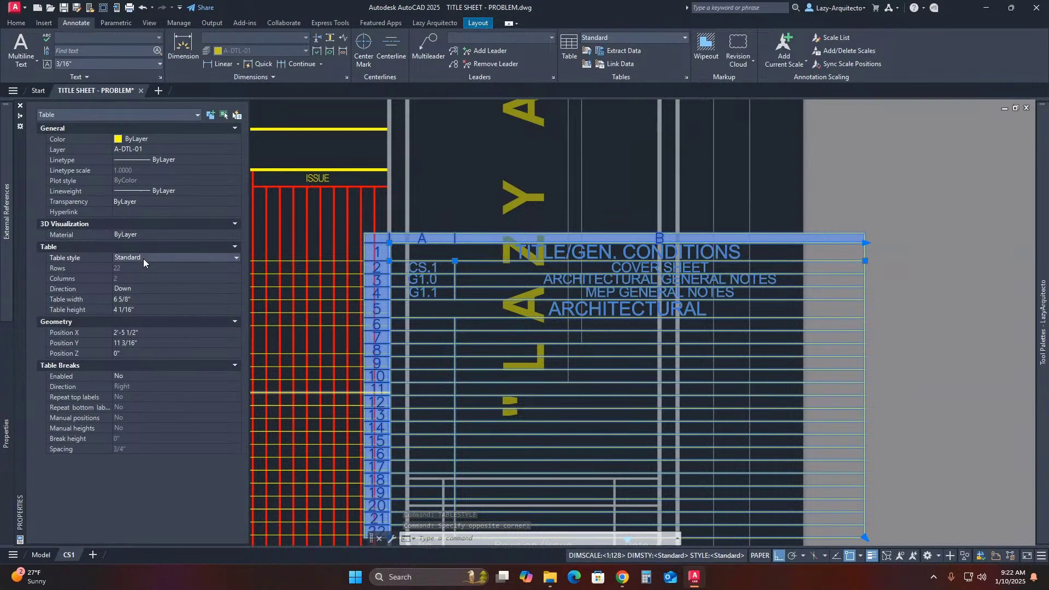
pyautogui.click(144, 258)
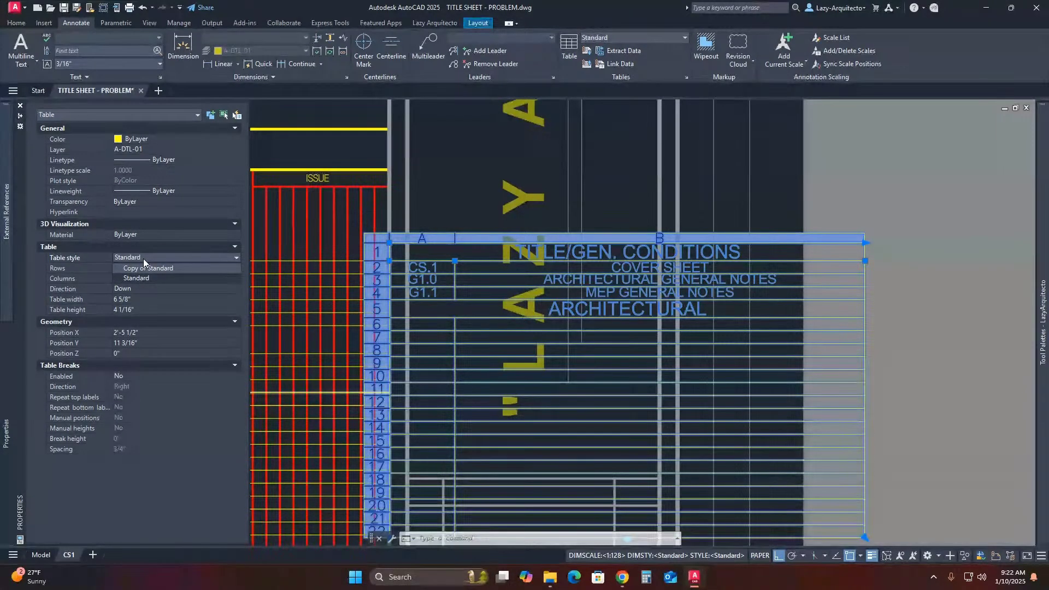
pyautogui.click(148, 269)
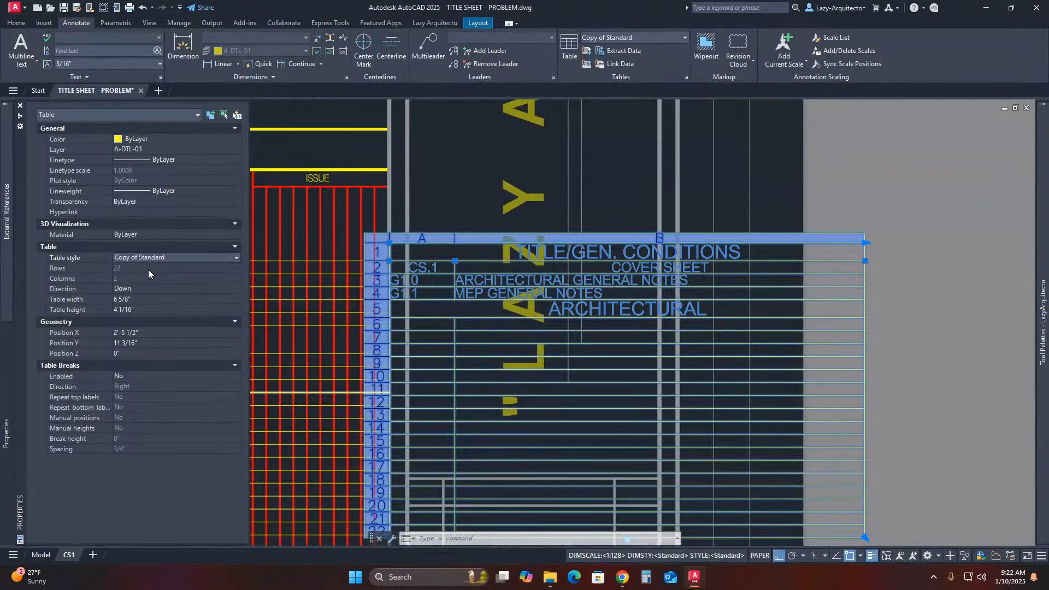
pyautogui.press('Escape')
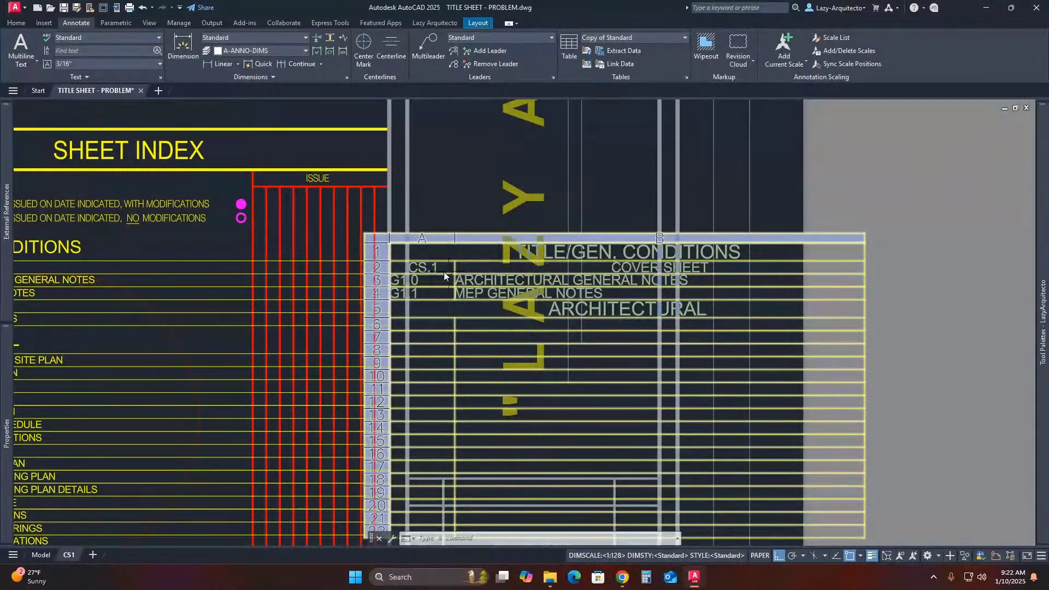
pyautogui.press('Escape')
pyautogui.press('Escape')
# Change the row style of row 2, holding the CS.1 and COVER SHEET cells, to Data
pyautogui.scroll(3, 435, 225)
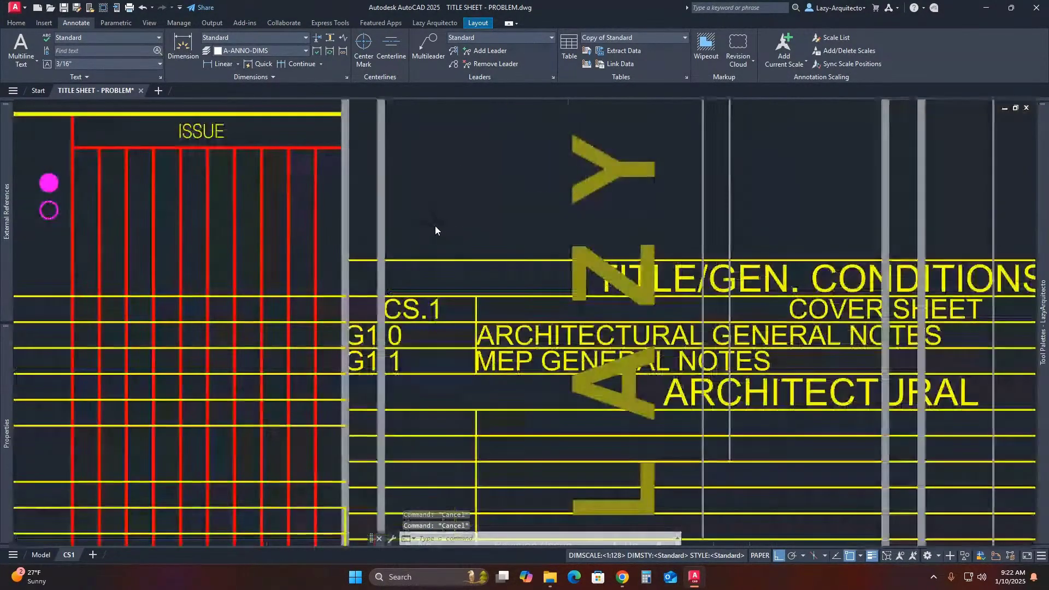
pyautogui.click(574, 261)
pyautogui.click(551, 315)
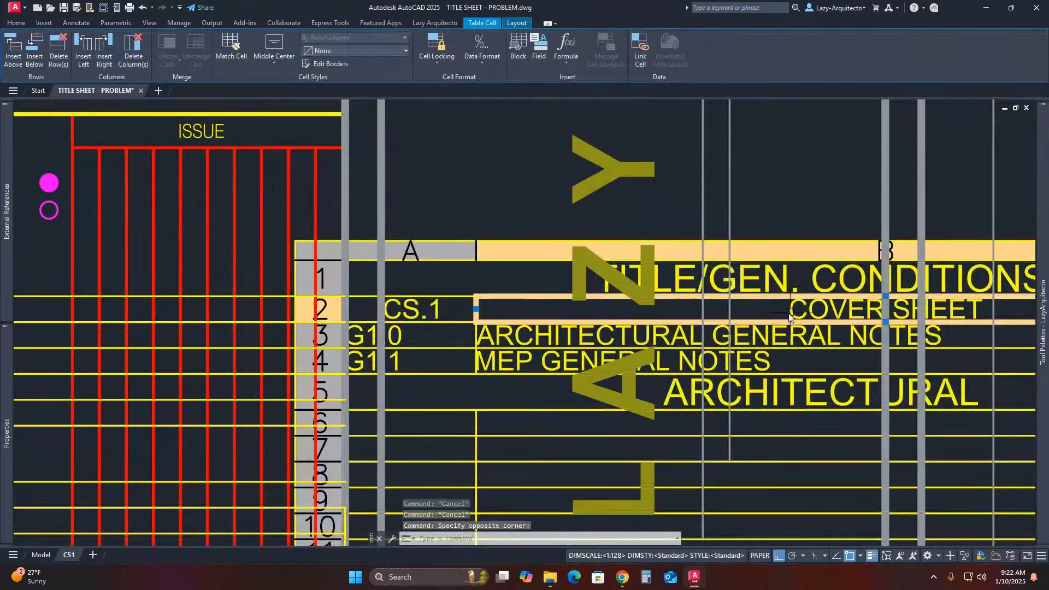
pyautogui.keyDown('shift'); pyautogui.click(416, 313); pyautogui.keyUp('shift')
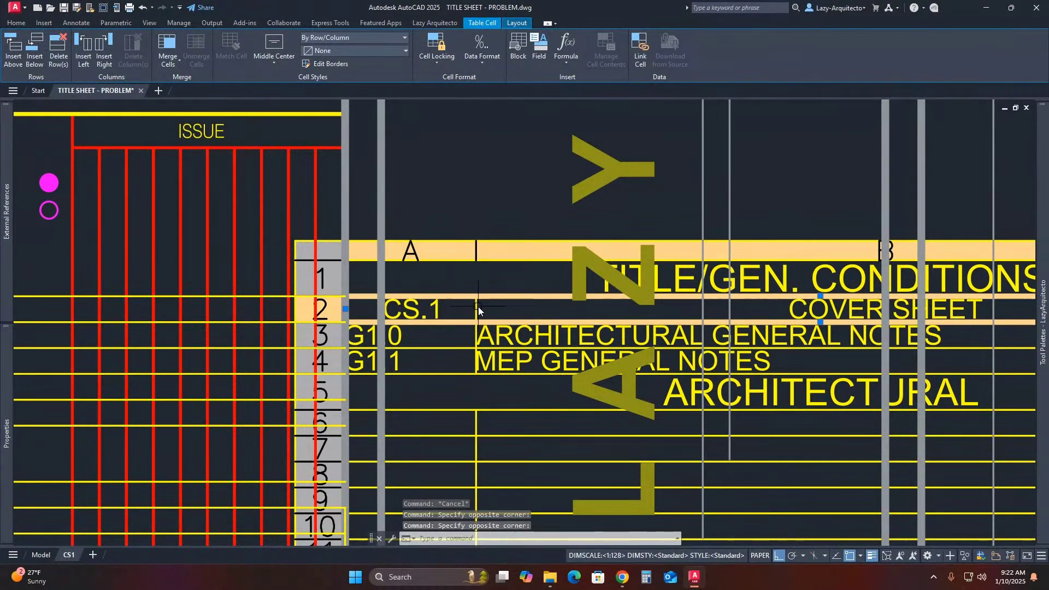
pyautogui.scroll(-2, 479, 307)
pyautogui.moveTo(7, 426)
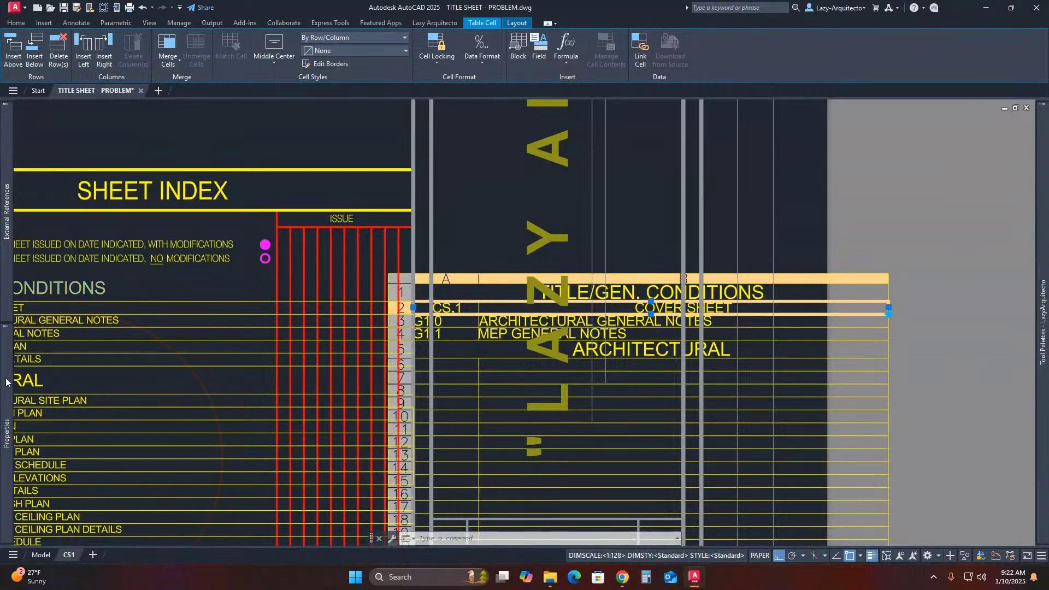
pyautogui.moveTo(6, 382)
pyautogui.click(133, 172)
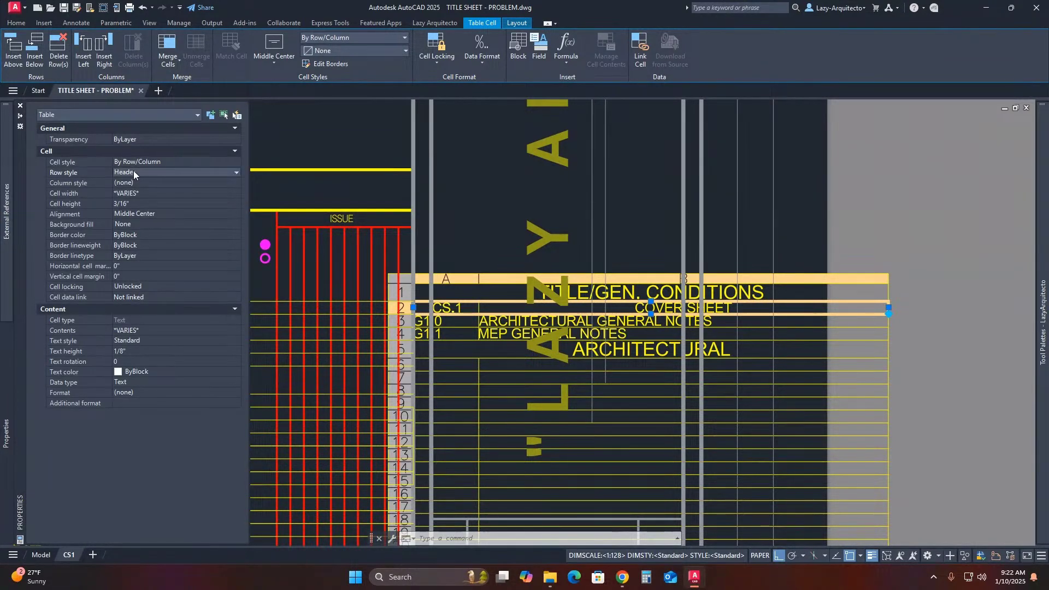
pyautogui.click(130, 183)
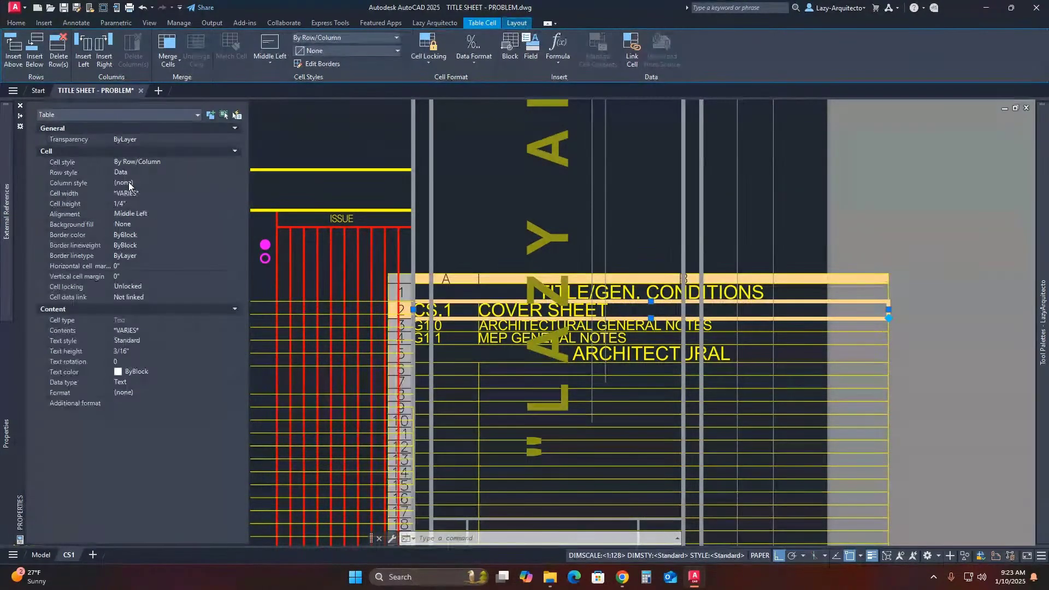
pyautogui.press('Escape')
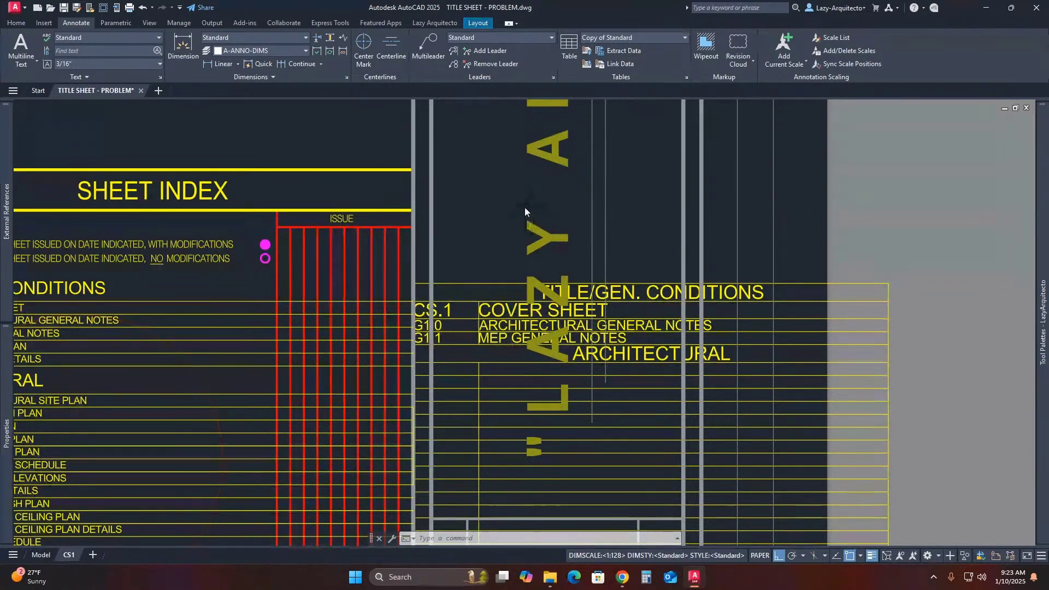
# Modify the Copy of Standard table style, setting the Title cell style's alignment to Middle Left
pyautogui.scroll(-3, 524, 208)
pyautogui.write('TABLESTYLE')
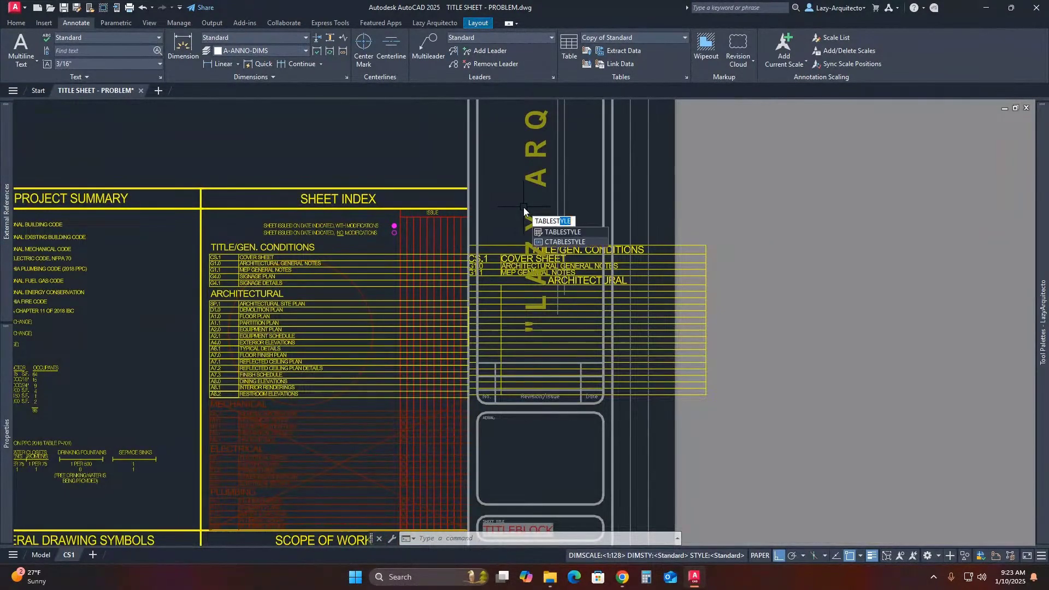
pyautogui.press('Return')
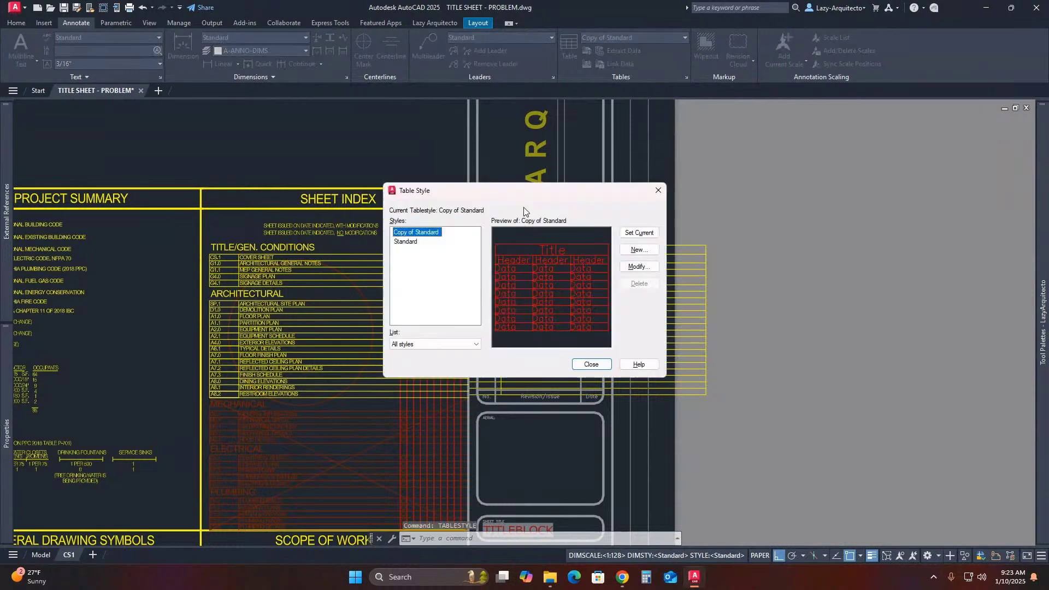
pyautogui.click(634, 266)
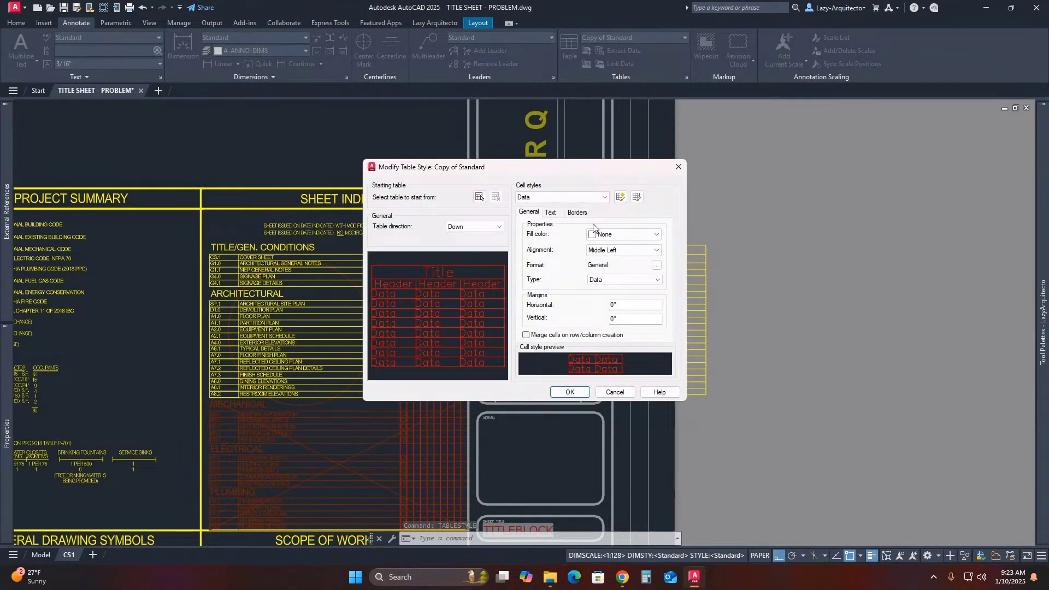
pyautogui.press('Escape')
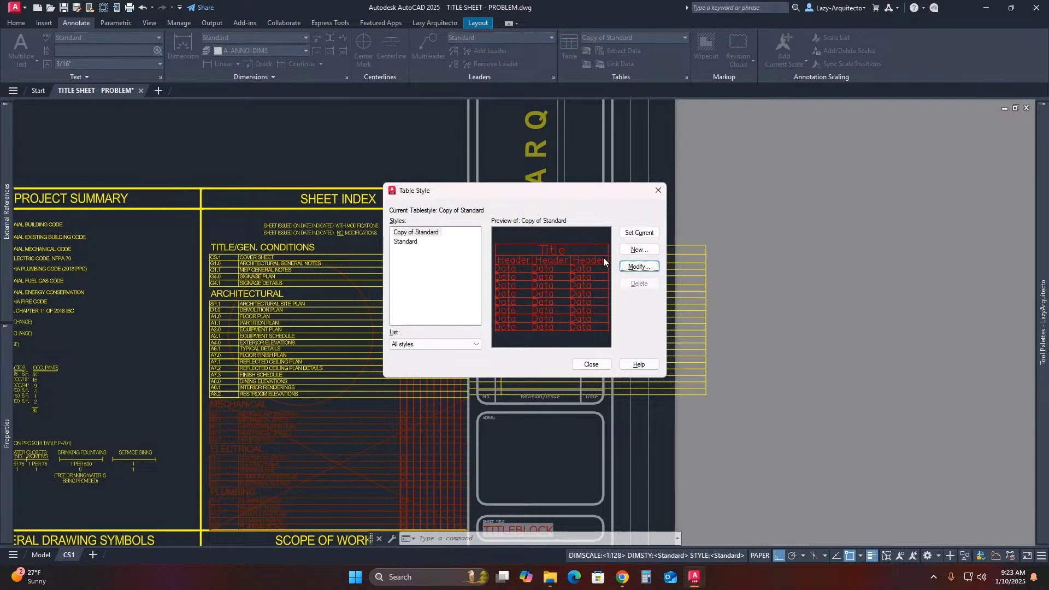
pyautogui.click(636, 267)
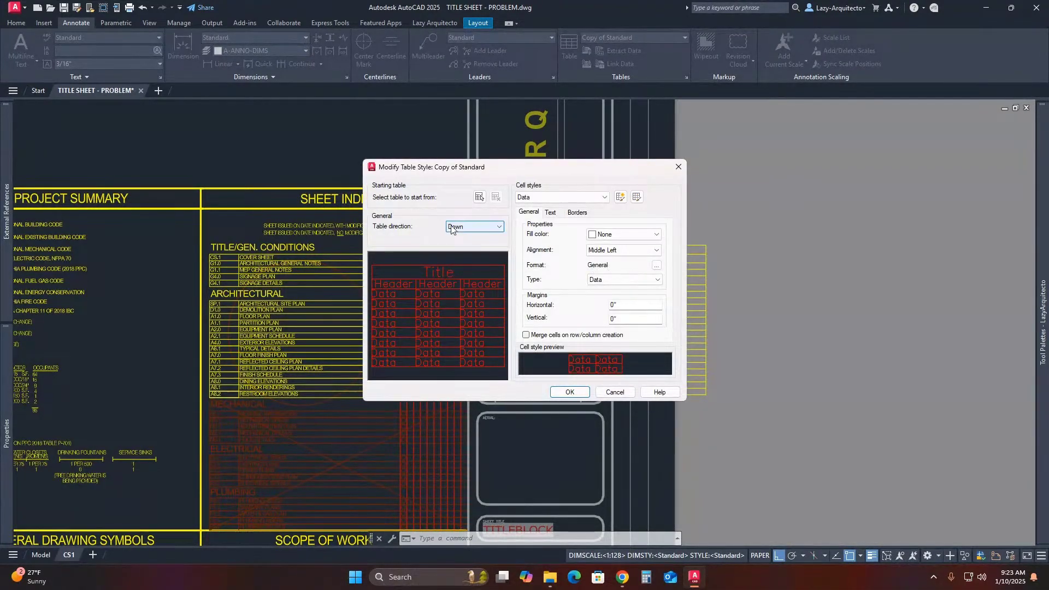
pyautogui.click(565, 197)
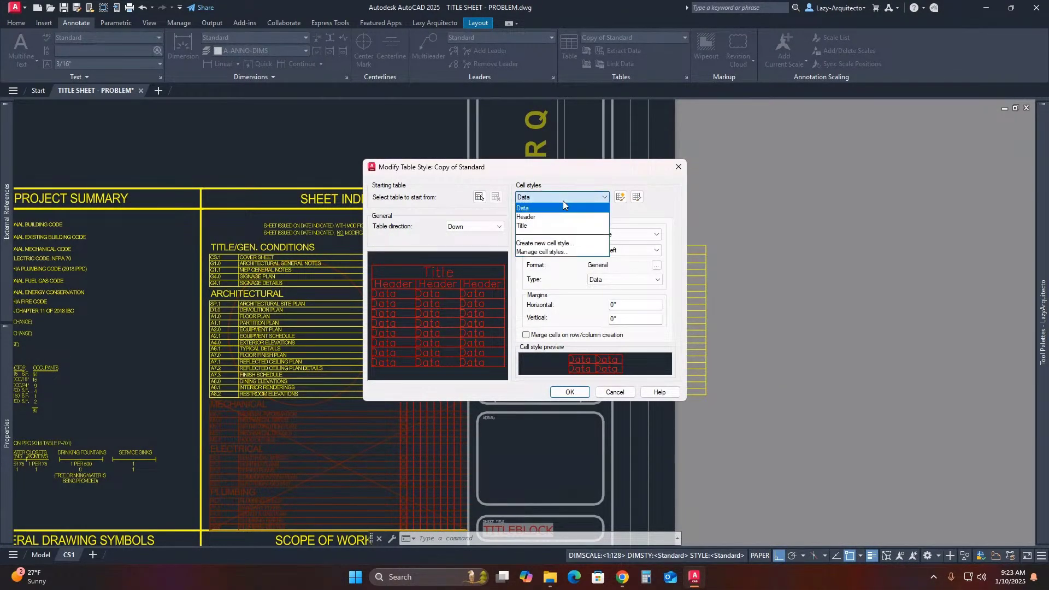
pyautogui.click(545, 226)
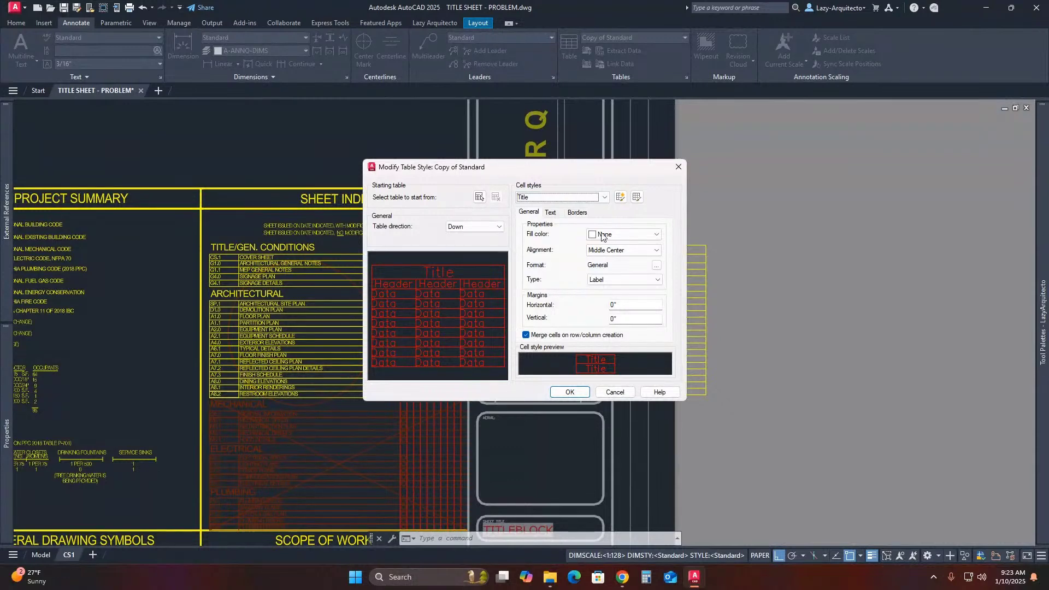
pyautogui.click(611, 252)
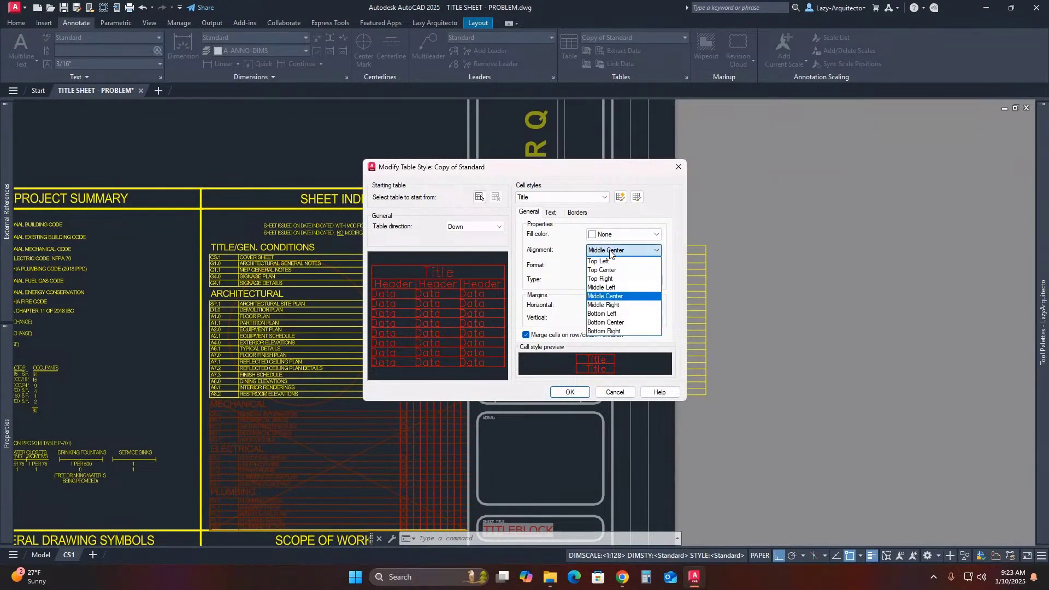
pyautogui.click(613, 315)
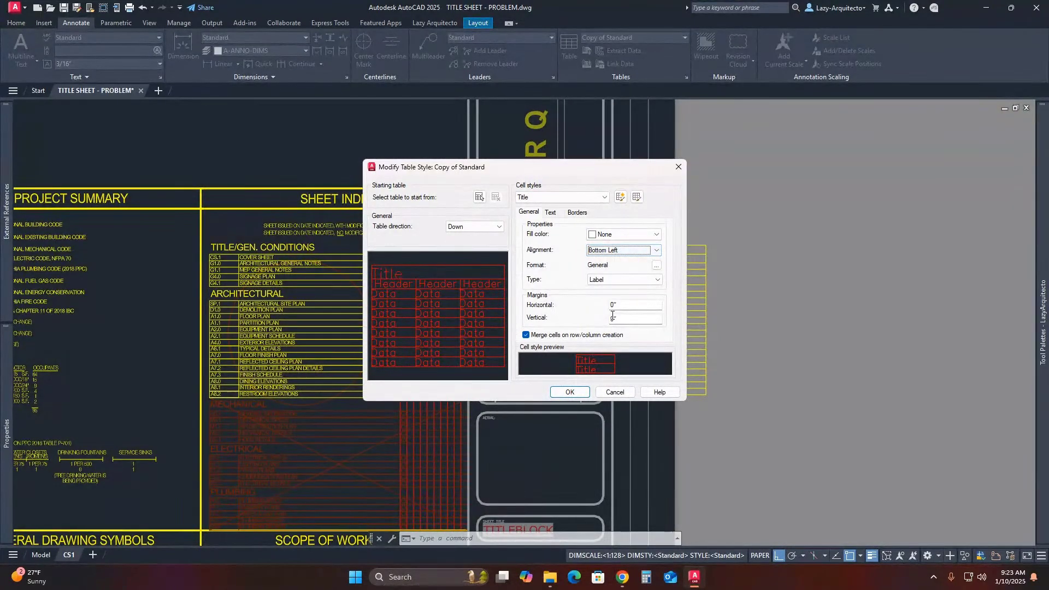
pyautogui.click(618, 252)
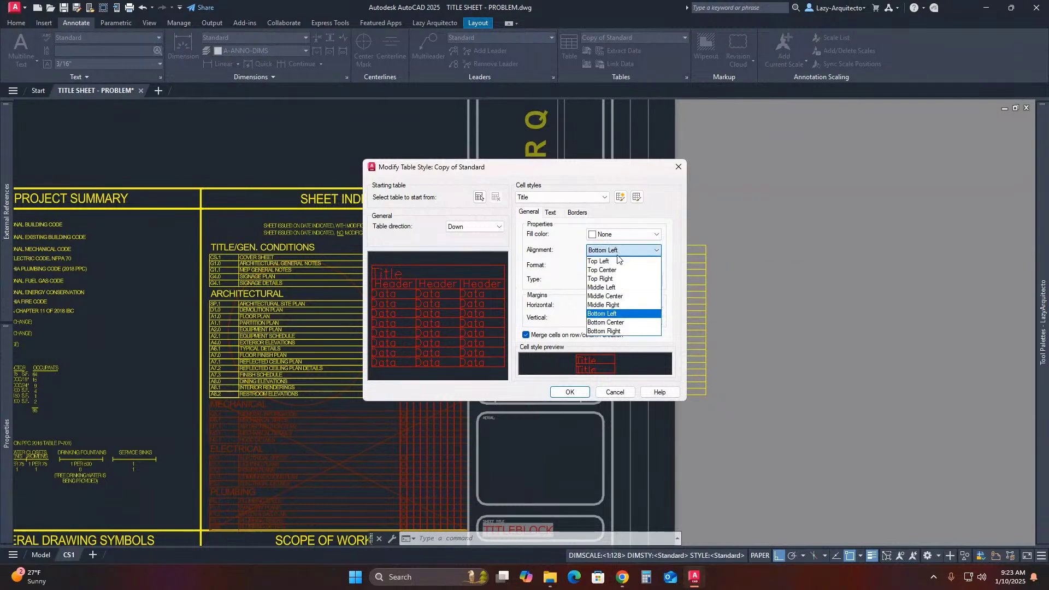
pyautogui.click(618, 288)
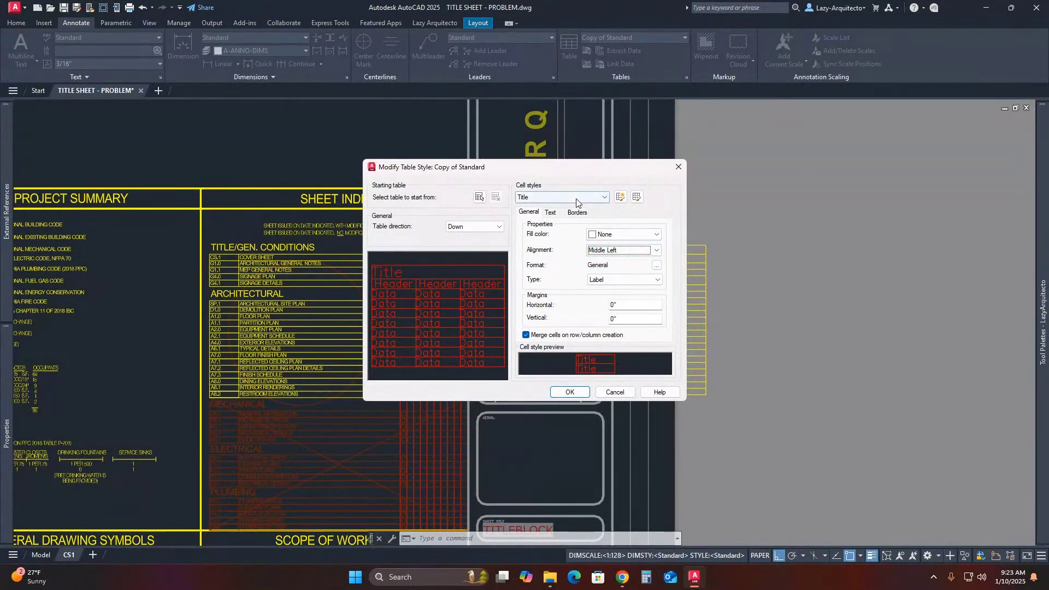
# Save the modified Copy of Standard table style, close the style manager and clear the table selection
pyautogui.click(564, 393)
pyautogui.click(592, 365)
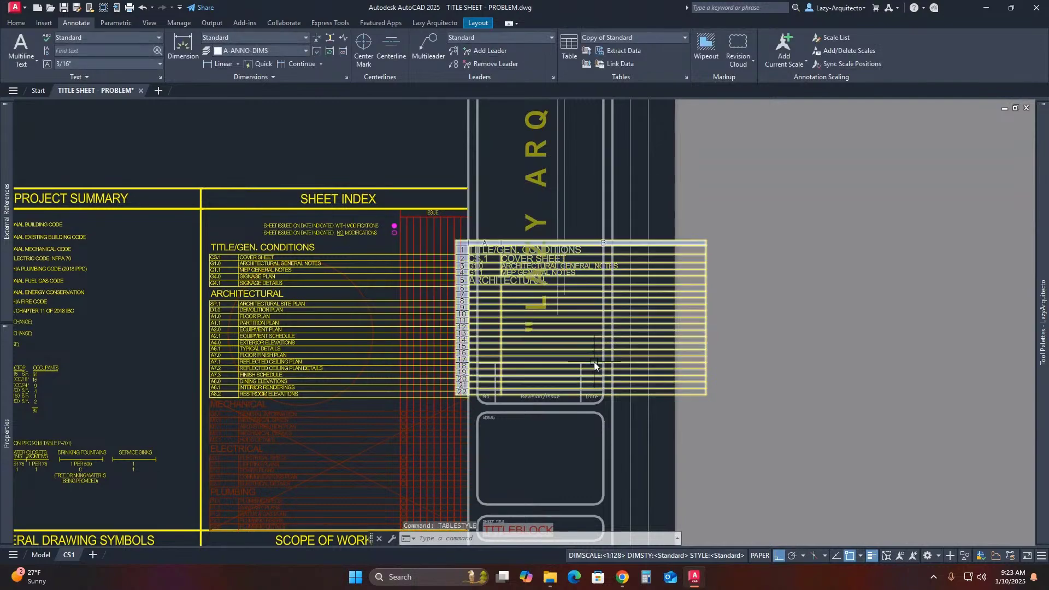
pyautogui.press('Escape')
pyautogui.scroll(3, 495, 235)
pyautogui.click(490, 260)
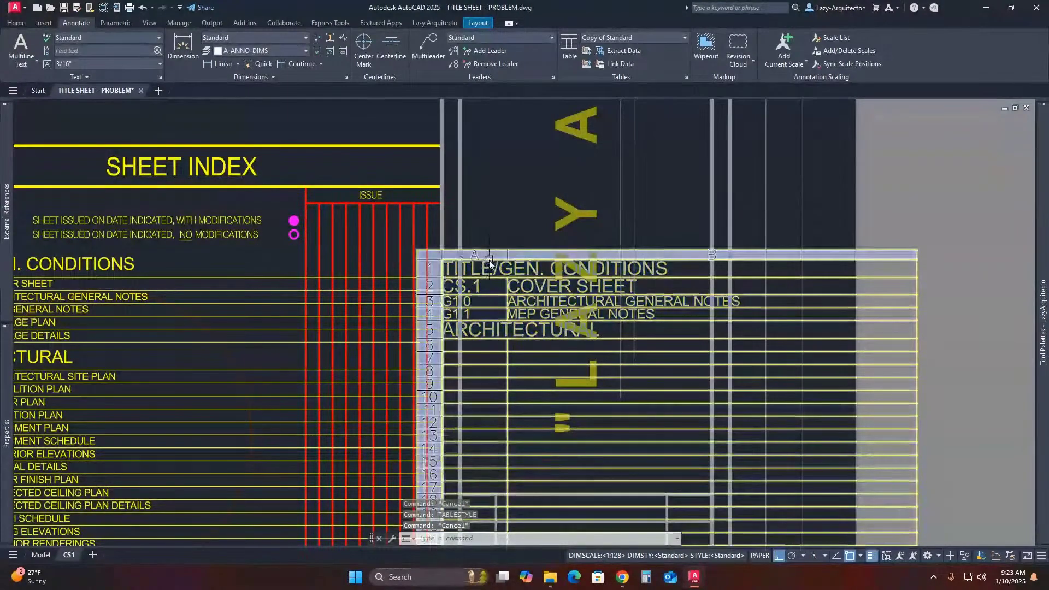
pyautogui.press('Escape')
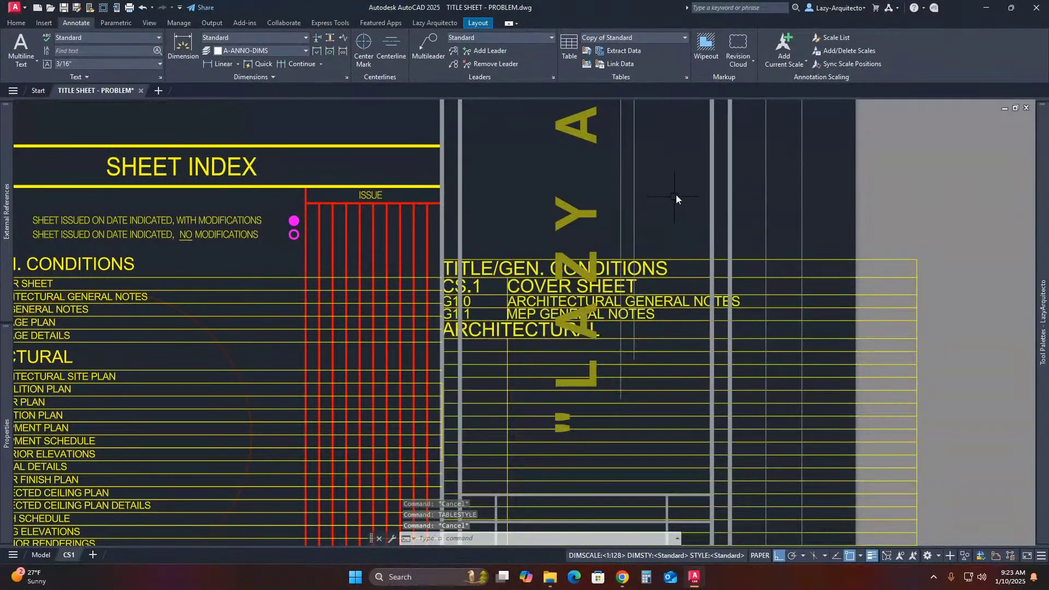
# Examine the new sheet index table against the old index, checking the gap between its cell text and the column line
pyautogui.scroll(-3, 693, 184)
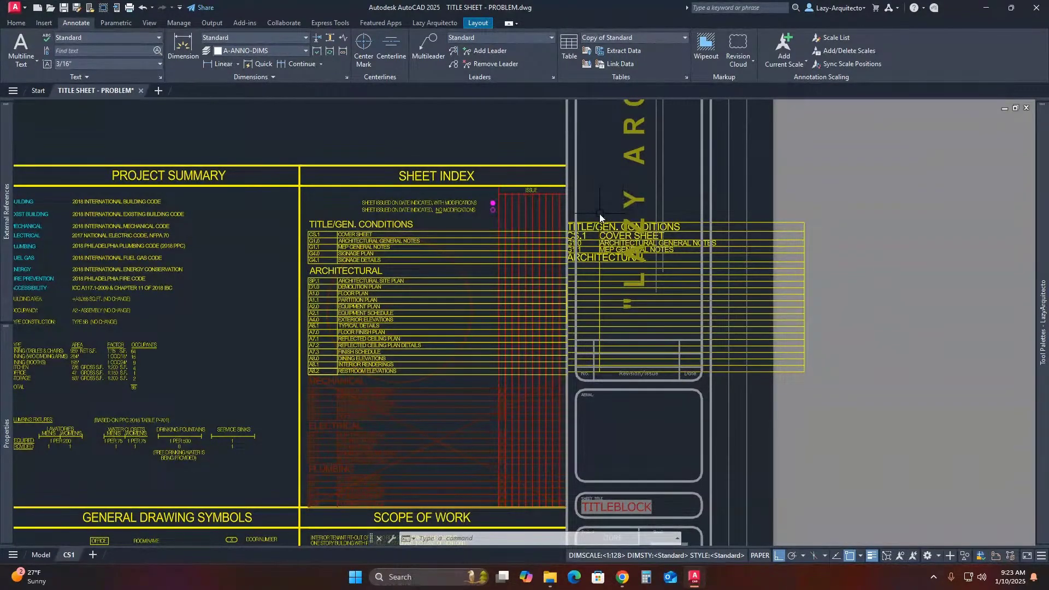
pyautogui.click(597, 326)
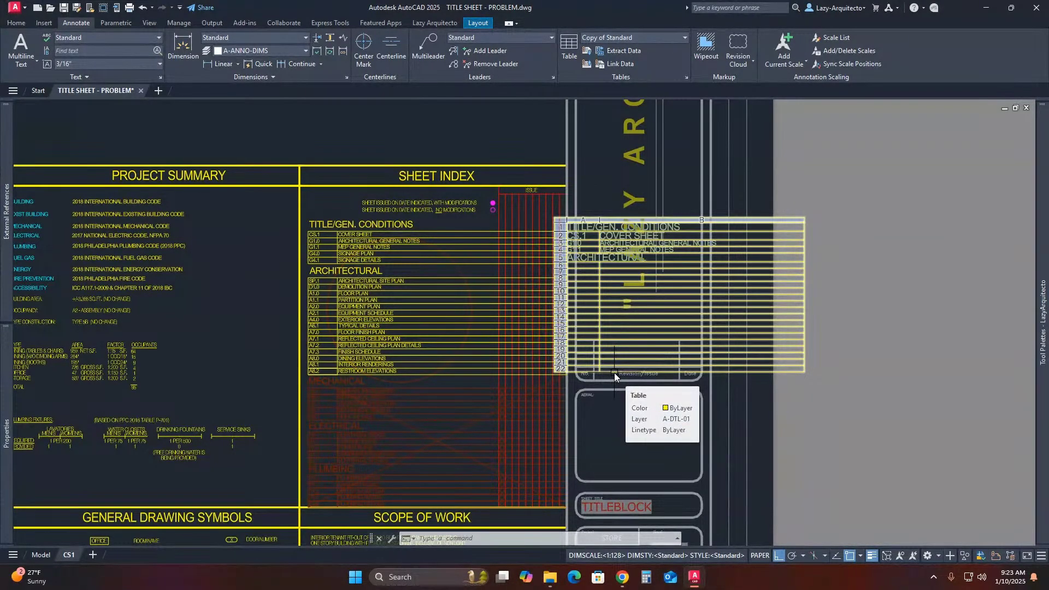
pyautogui.press('Escape')
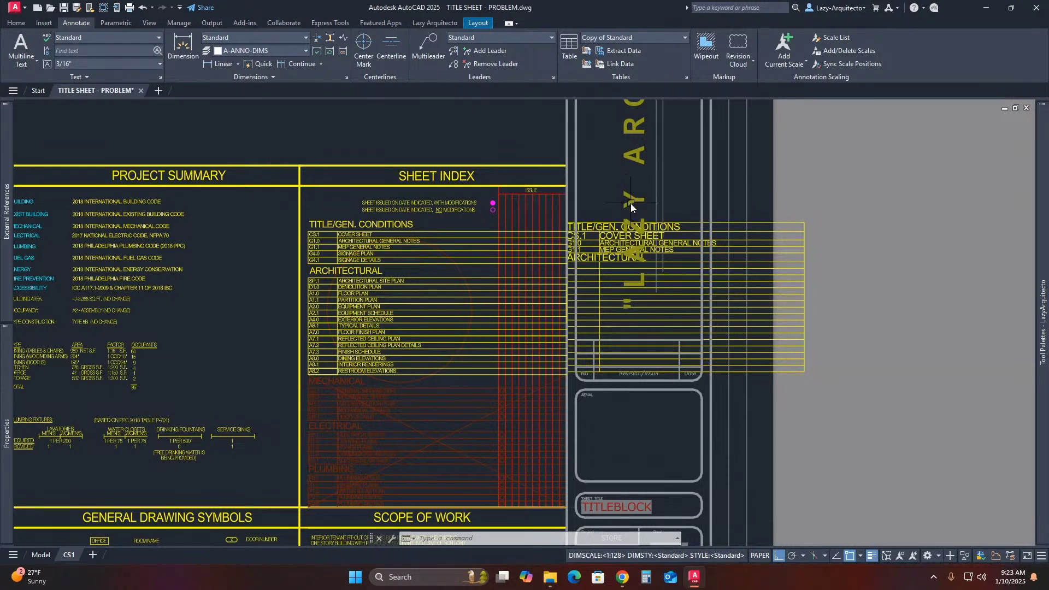
pyautogui.scroll(10, 619, 228)
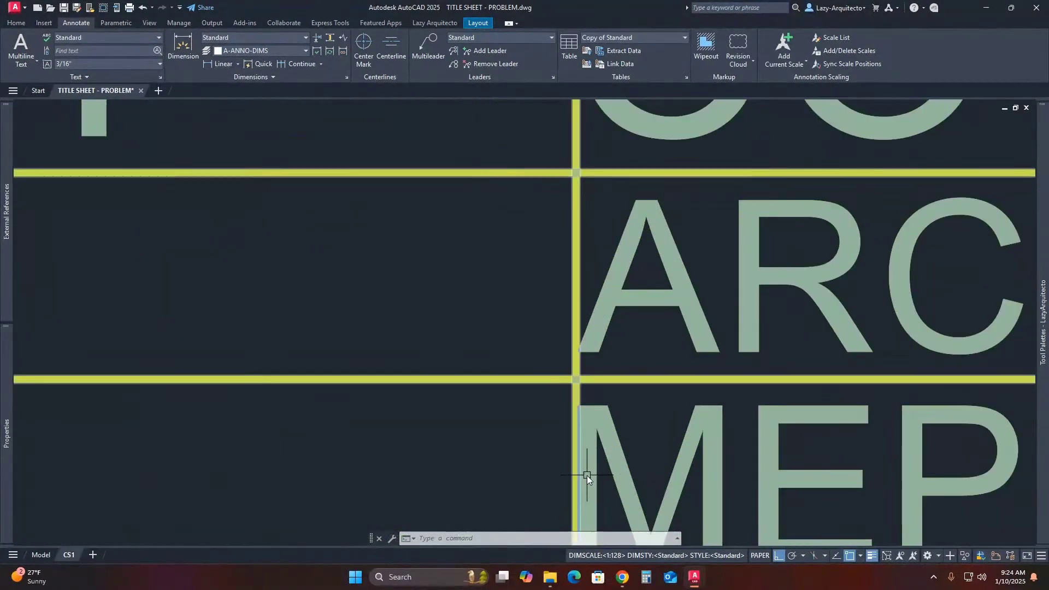
pyautogui.scroll(-5, 572, 280)
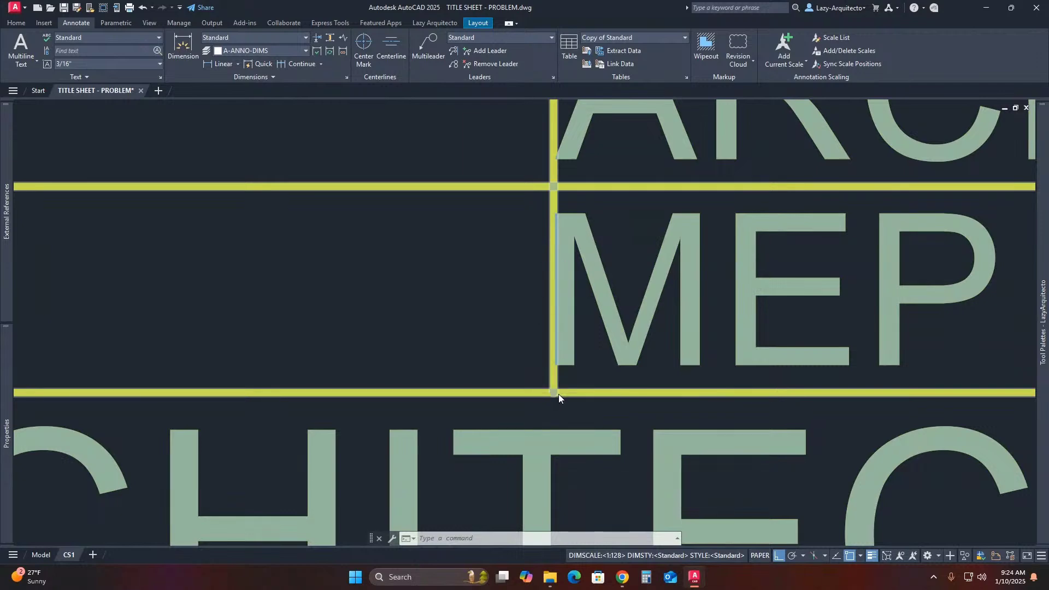
pyautogui.scroll(2, 560, 394)
pyautogui.scroll(-2, 564, 371)
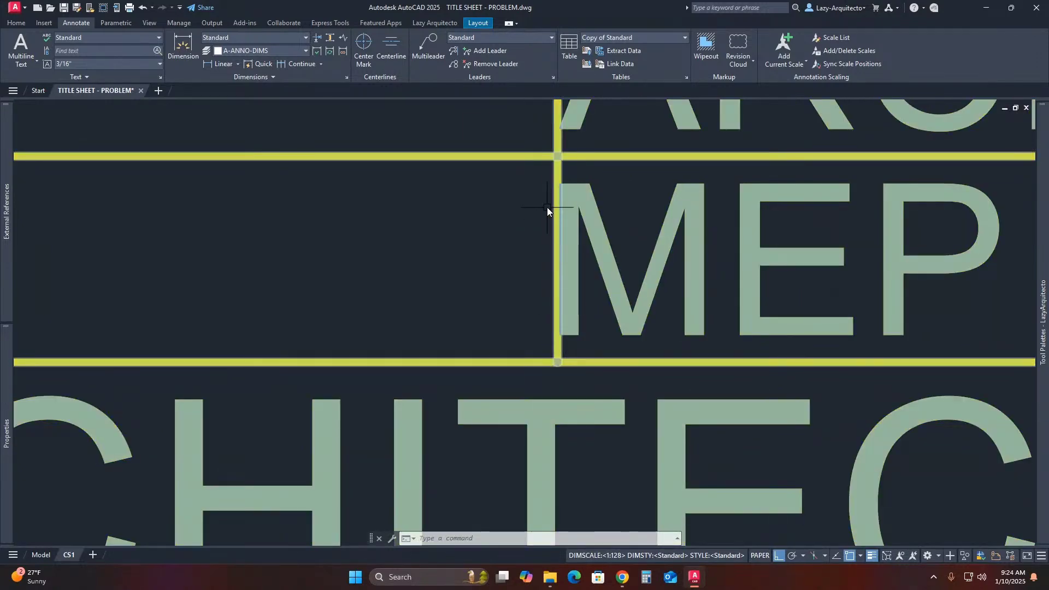
pyautogui.scroll(-6, 560, 265)
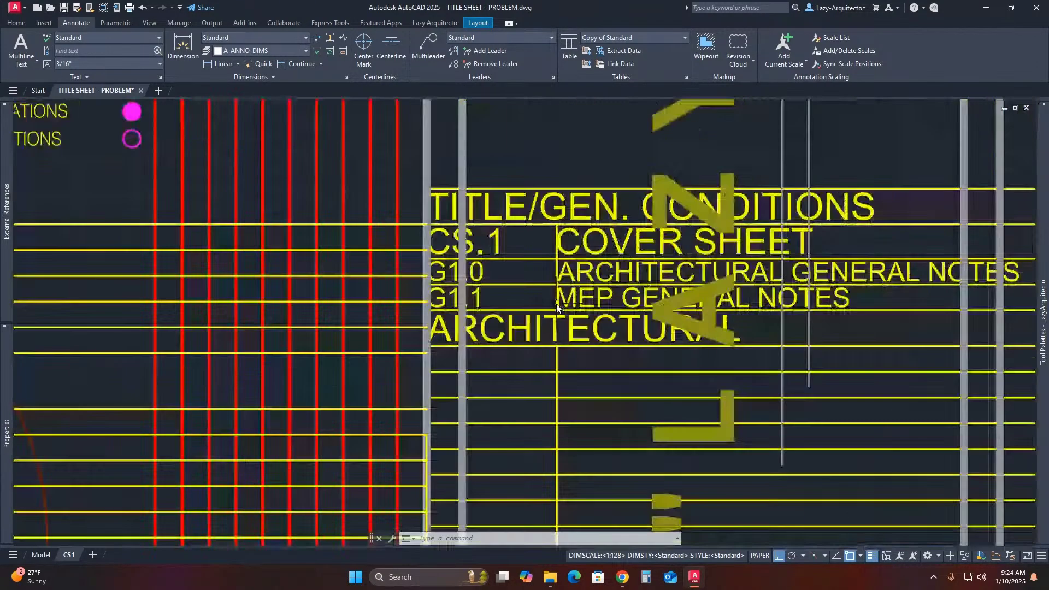
pyautogui.press('Escape')
pyautogui.press('Escape')
pyautogui.scroll(-2, 592, 202)
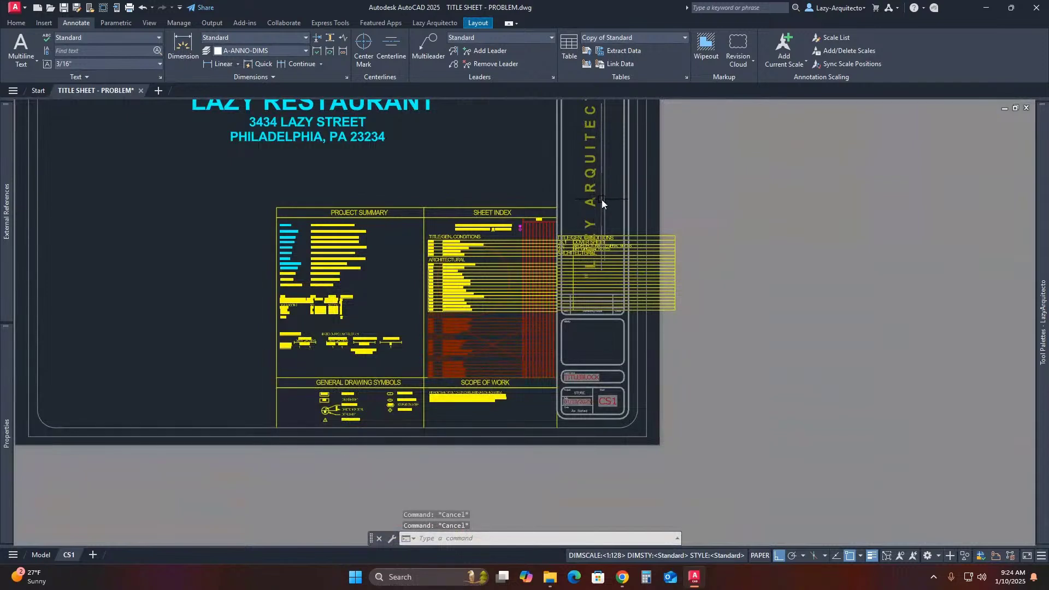
# Modify the Copy of Standard table style, increasing the Title cell style's horizontal margin, and save the style
pyautogui.write('TABLESTYLE')
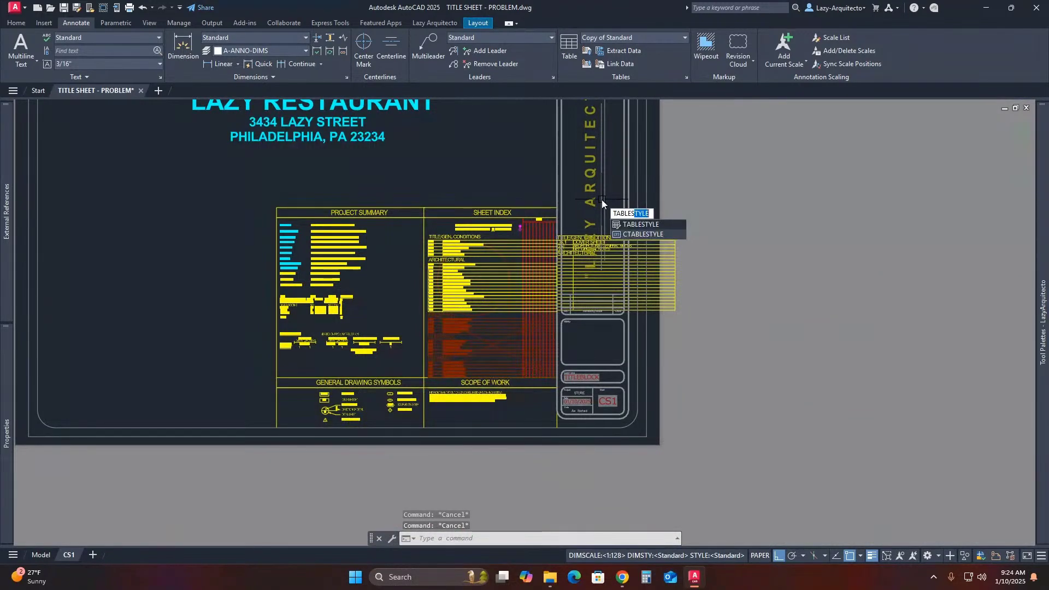
pyautogui.press('Return')
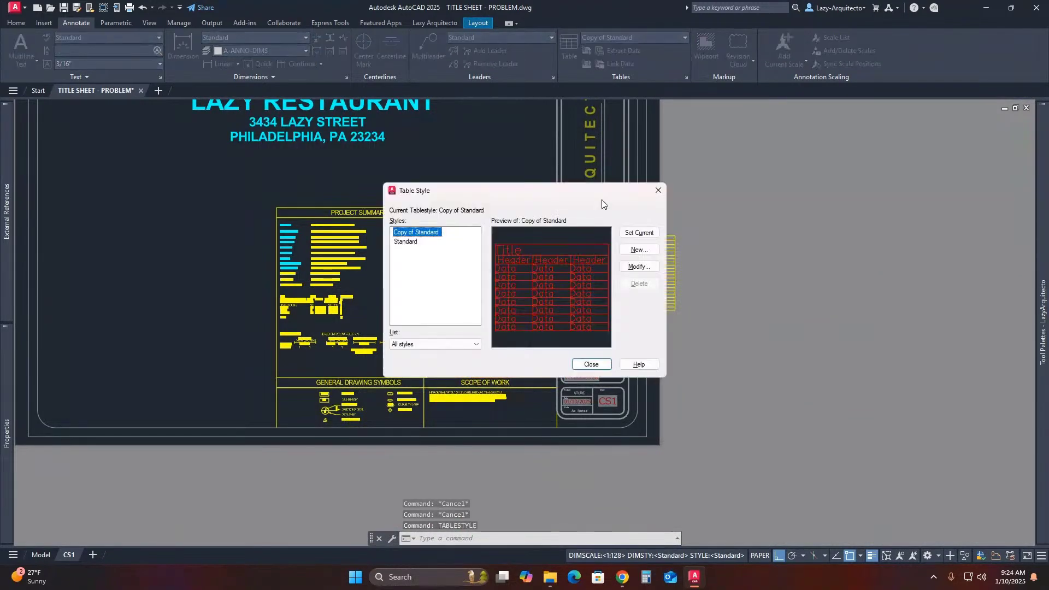
pyautogui.click(639, 267)
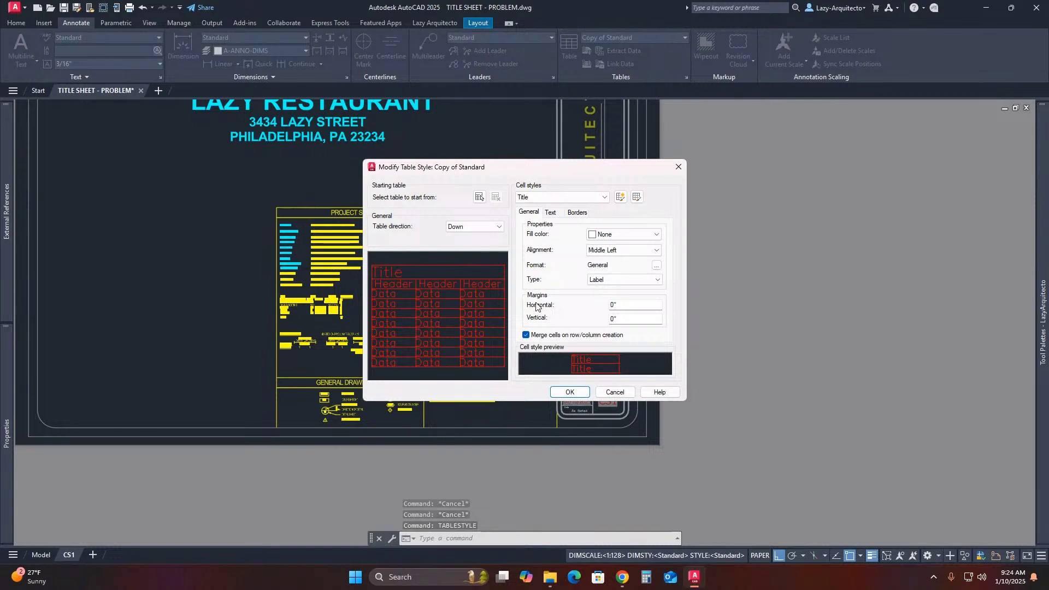
pyautogui.doubleClick(614, 306)
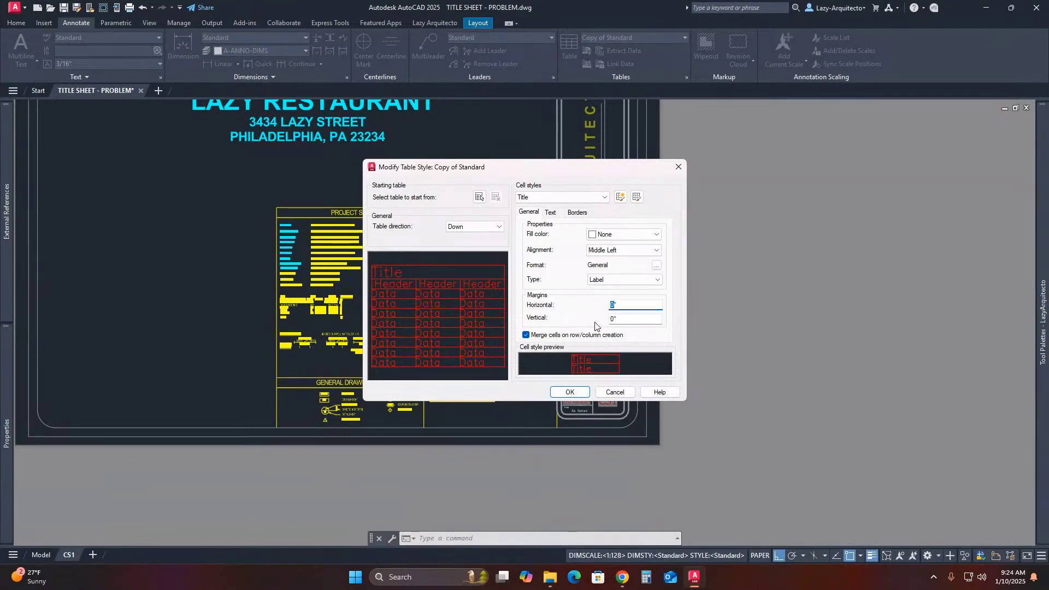
pyautogui.click(573, 393)
pyautogui.click(597, 365)
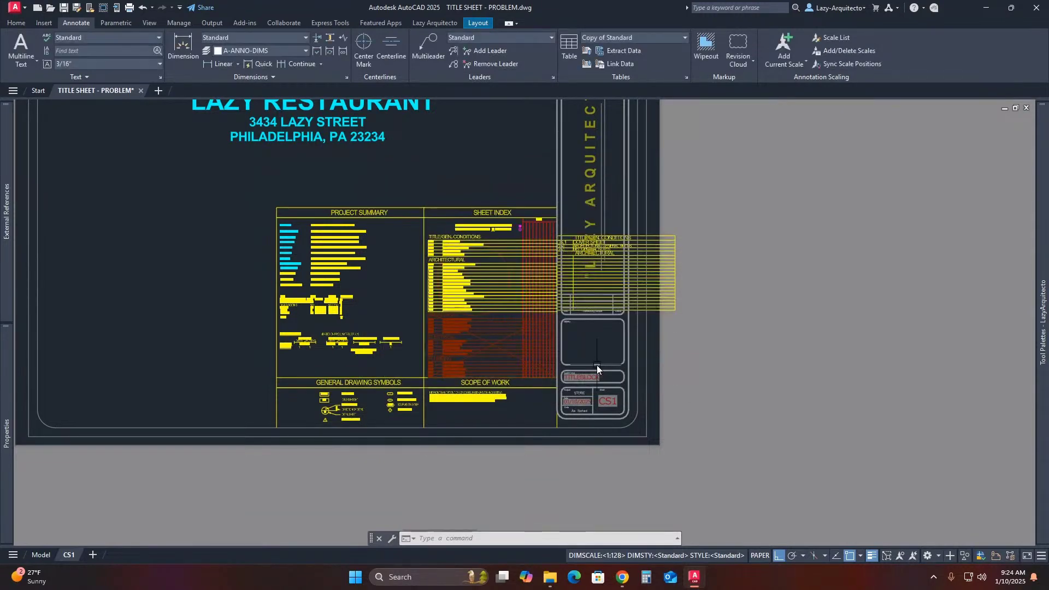
pyautogui.scroll(8, 582, 254)
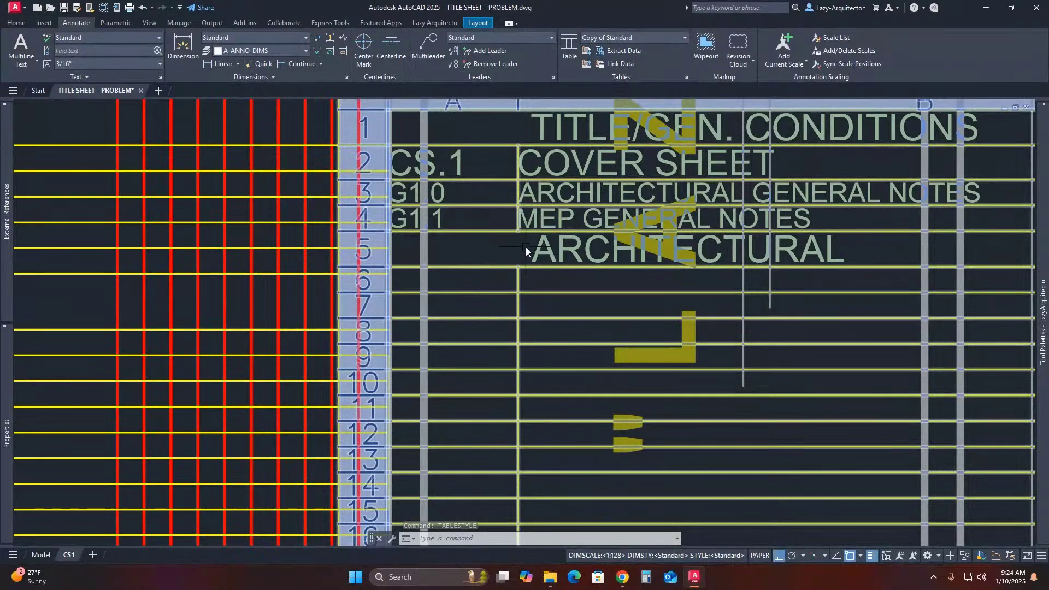
pyautogui.scroll(5, 525, 247)
pyautogui.scroll(-8, 526, 256)
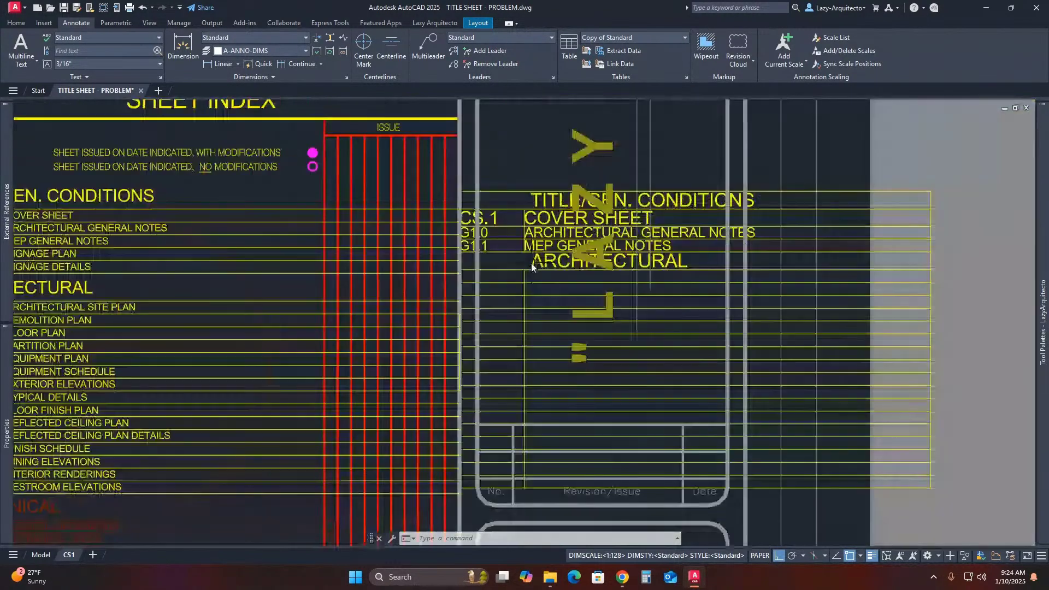
pyautogui.scroll(-4, 547, 295)
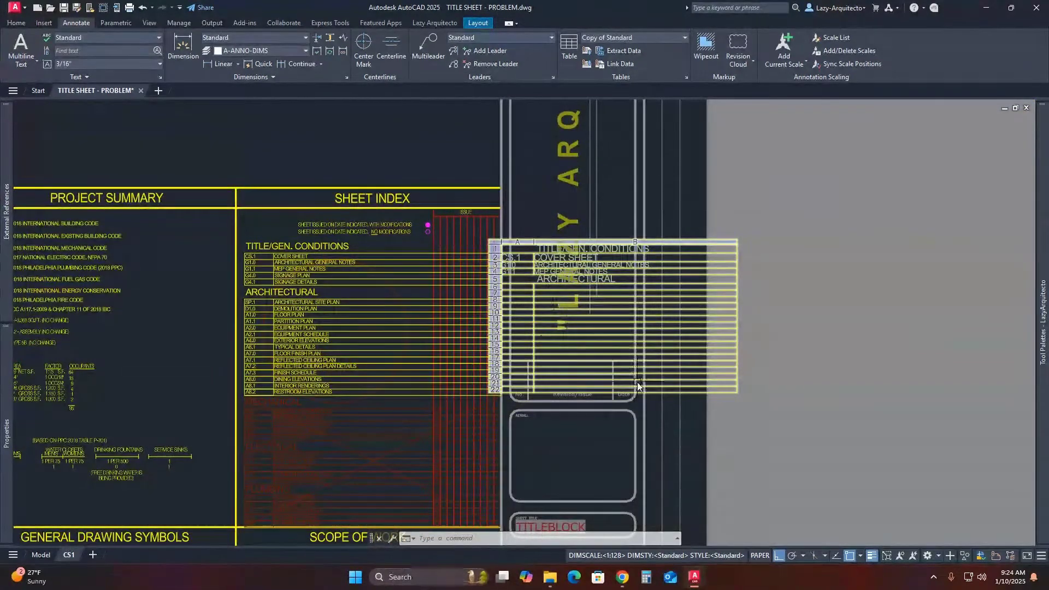
pyautogui.press('Escape')
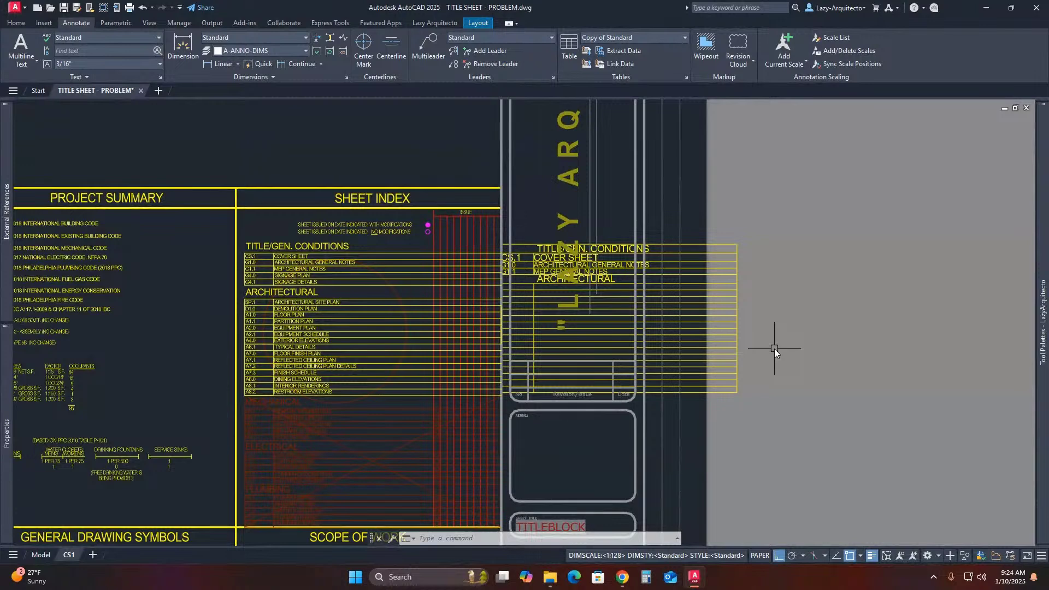
pyautogui.scroll(-3, 775, 349)
# Switch to File Explorer's My Drive folder and open the TITLE SHEET drawing in AutoCAD
pyautogui.moveTo(551, 586)
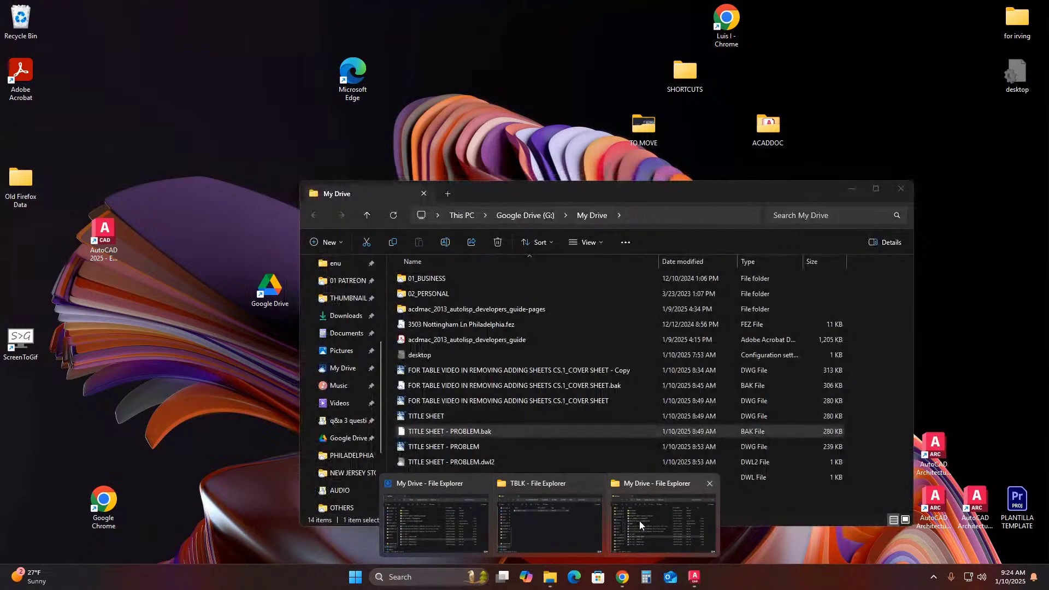
pyautogui.click(639, 521)
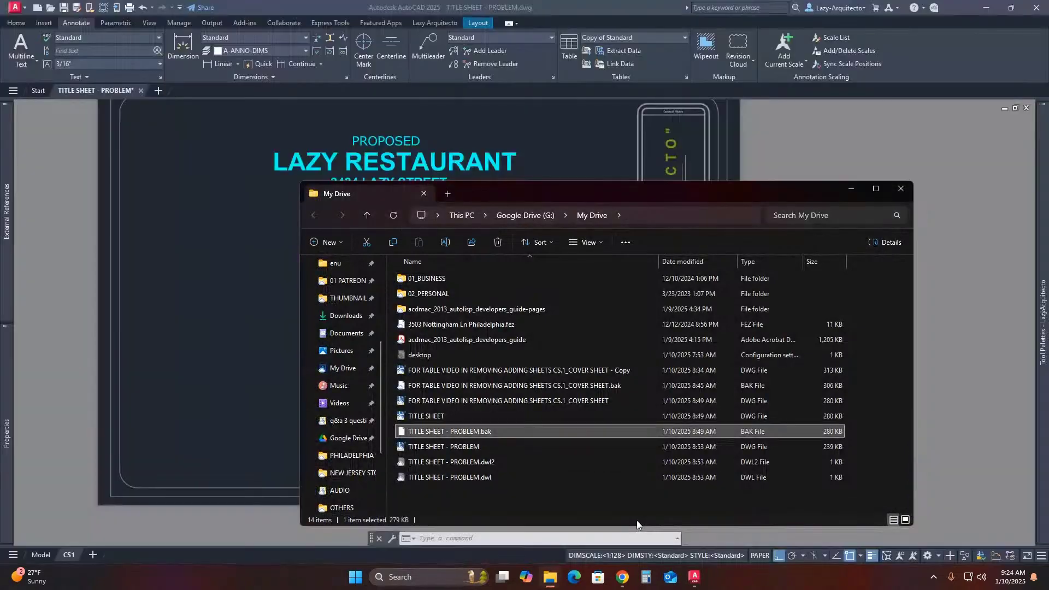
pyautogui.click(442, 416)
pyautogui.doubleClick(442, 415)
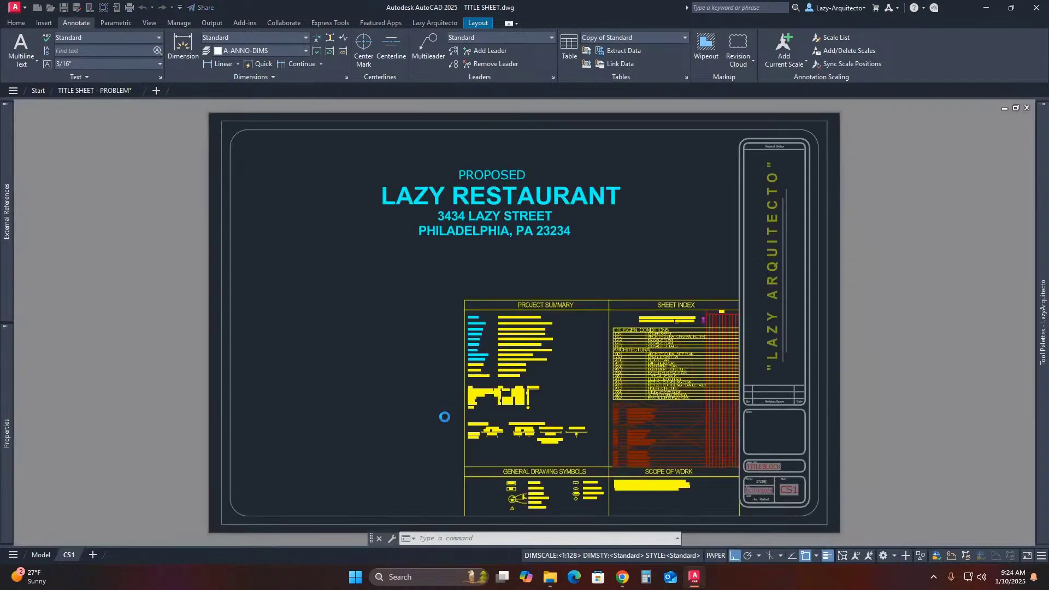
# Delete the A7.0 FLOOR FINISH PLAN and A2.0 EQUIPMENT PLAN rows from the sheet index table
pyautogui.scroll(5, 757, 388)
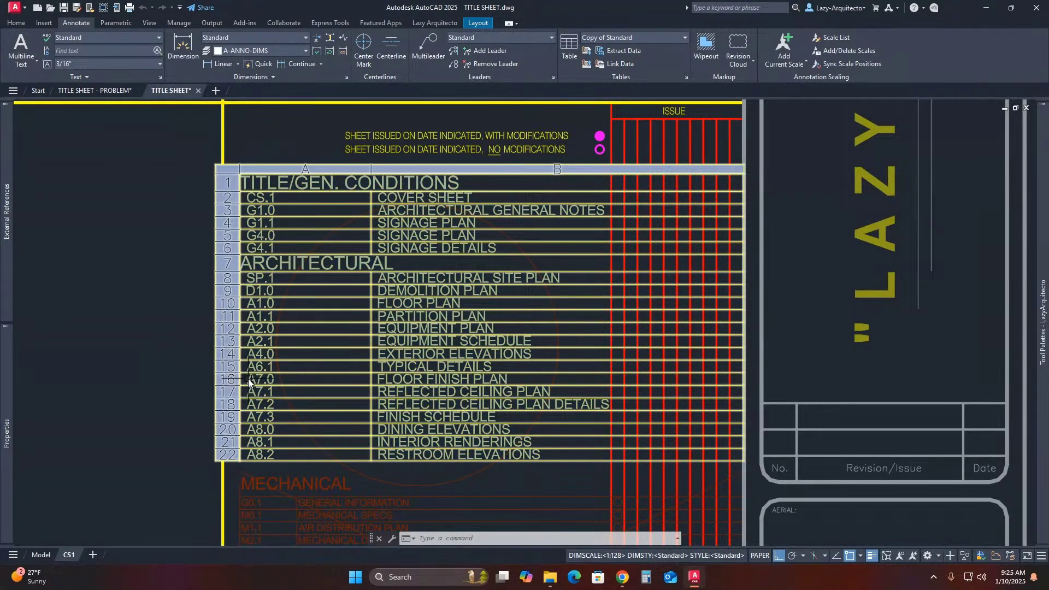
pyautogui.click(249, 378)
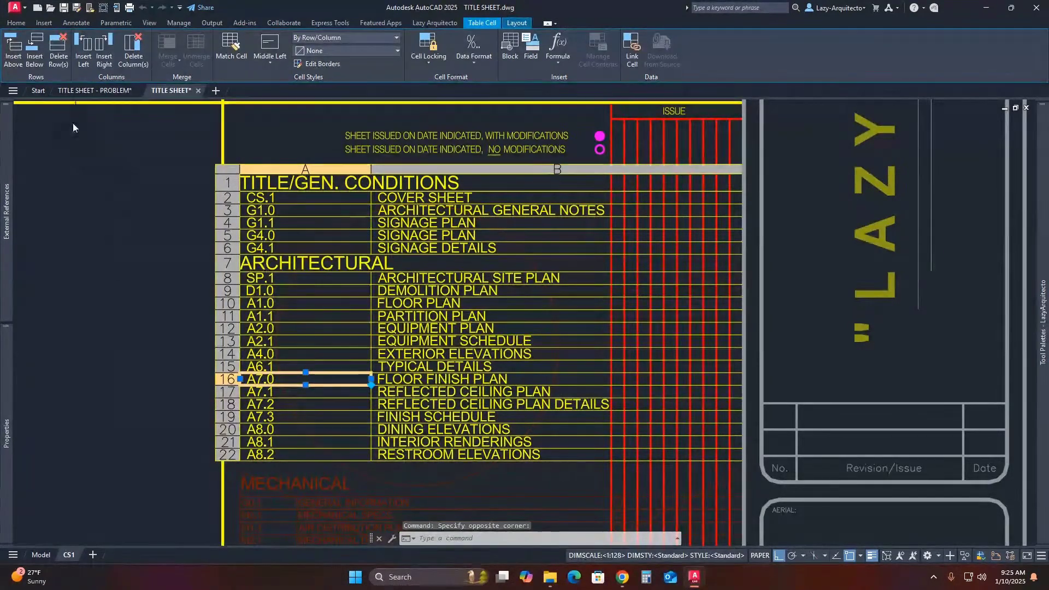
pyautogui.click(57, 49)
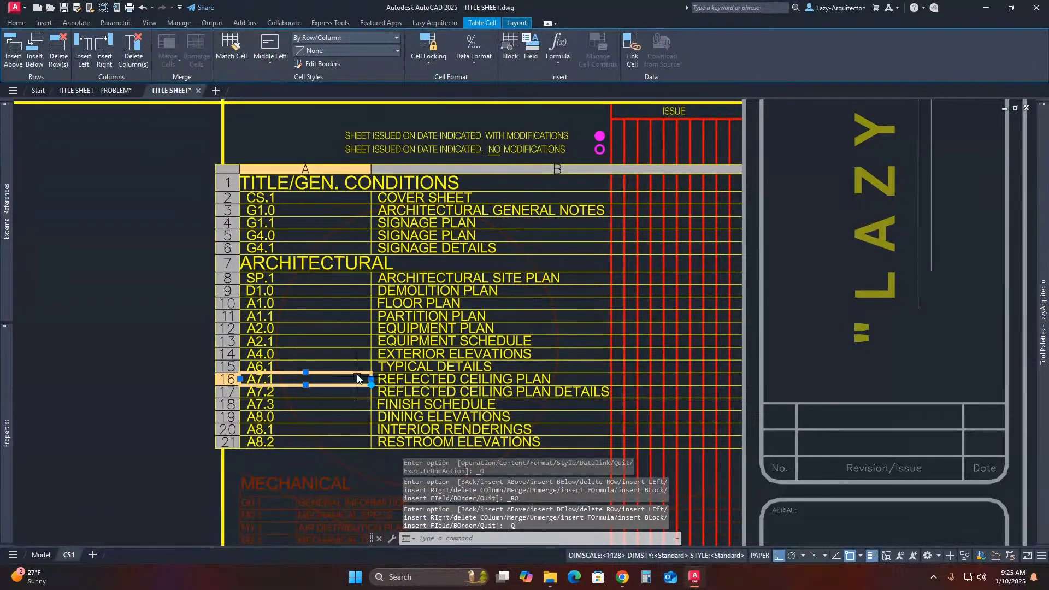
pyautogui.click(233, 329)
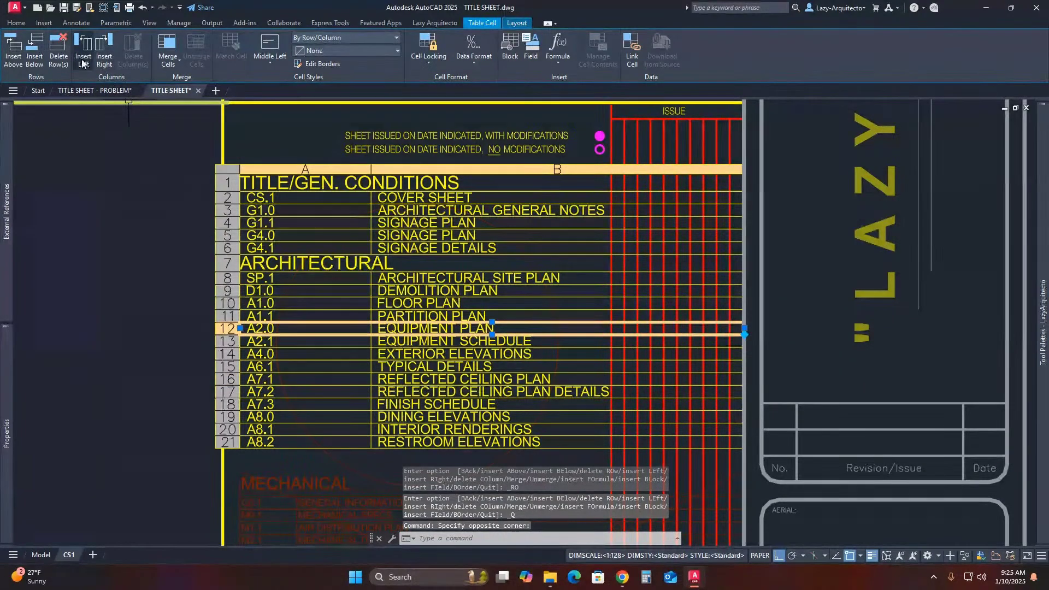
pyautogui.click(59, 59)
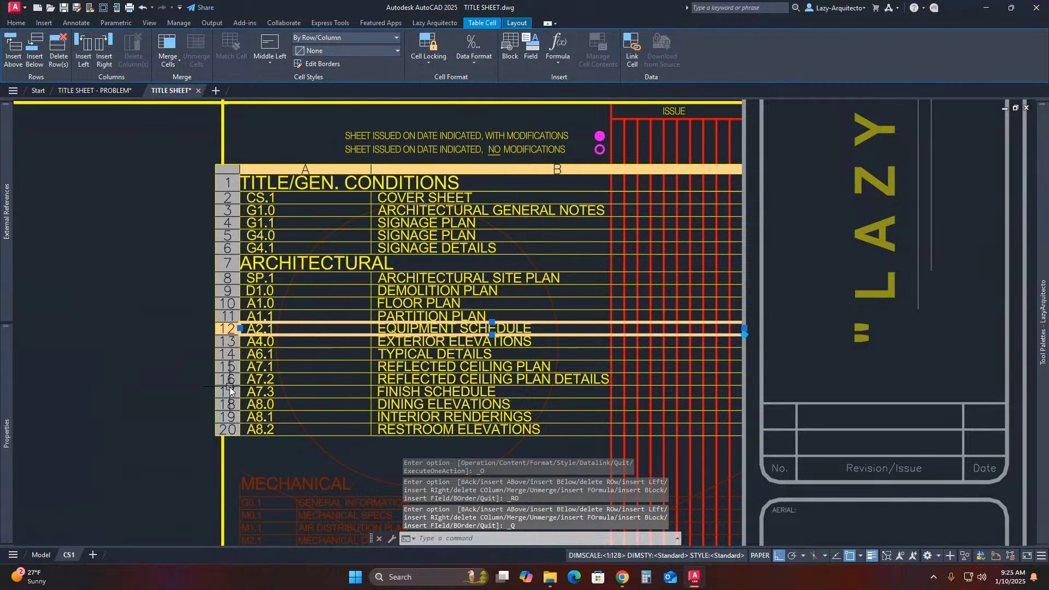
# Undo the last two row deletions in the sheet index table
pyautogui.hotkey('ctrl', 'z')
pyautogui.hotkey('ctrl', 'z')
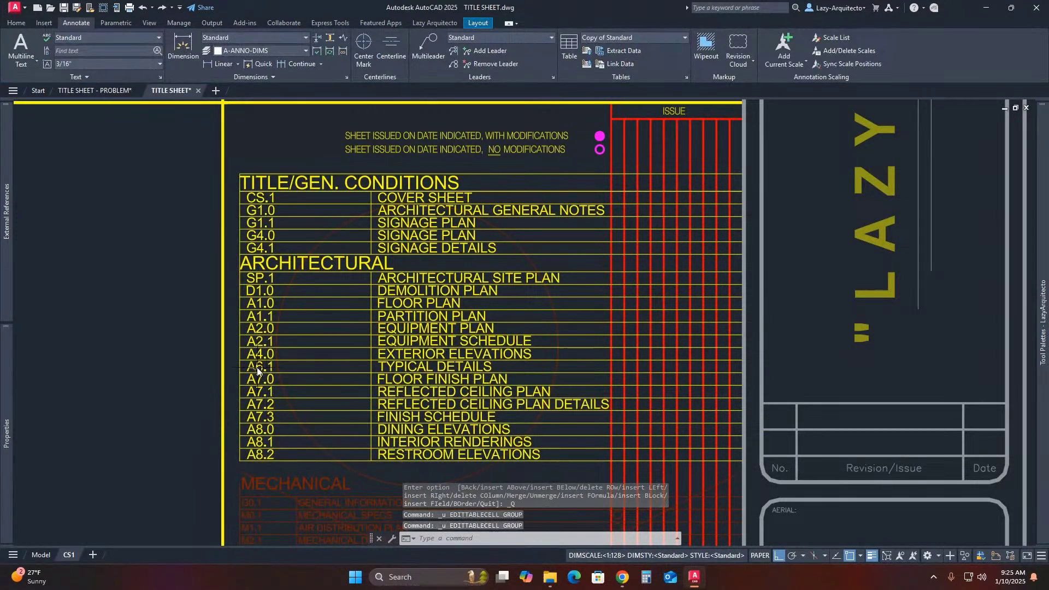
pyautogui.click(257, 367)
# Copy the complete sheet index table and paste the duplicate in the empty area outside the sheet, beside the title block
pyautogui.scroll(-3, 256, 367)
pyautogui.click(244, 261)
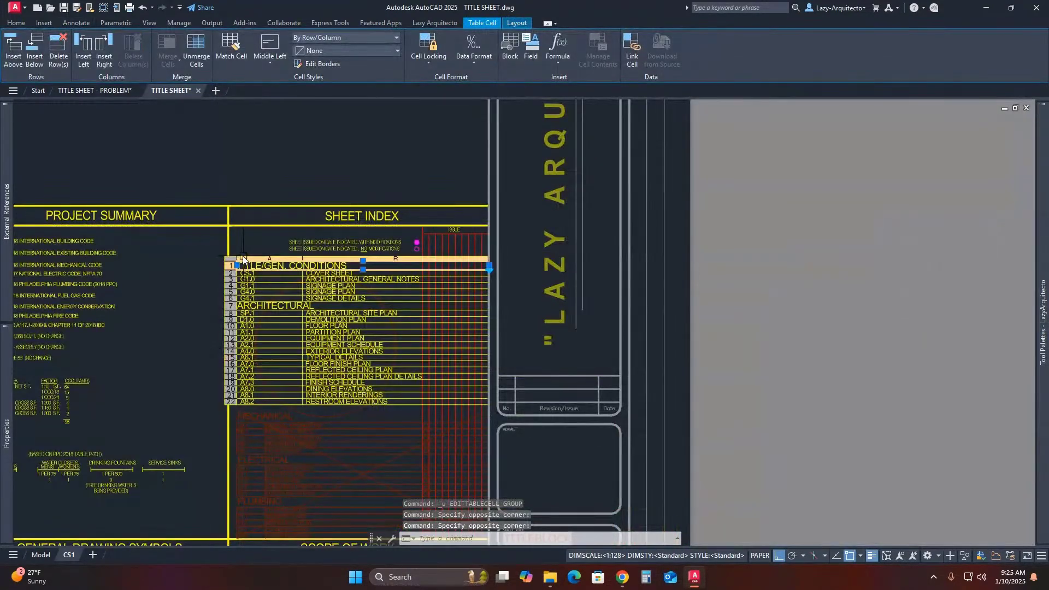
pyautogui.press('Escape')
pyautogui.click(239, 250)
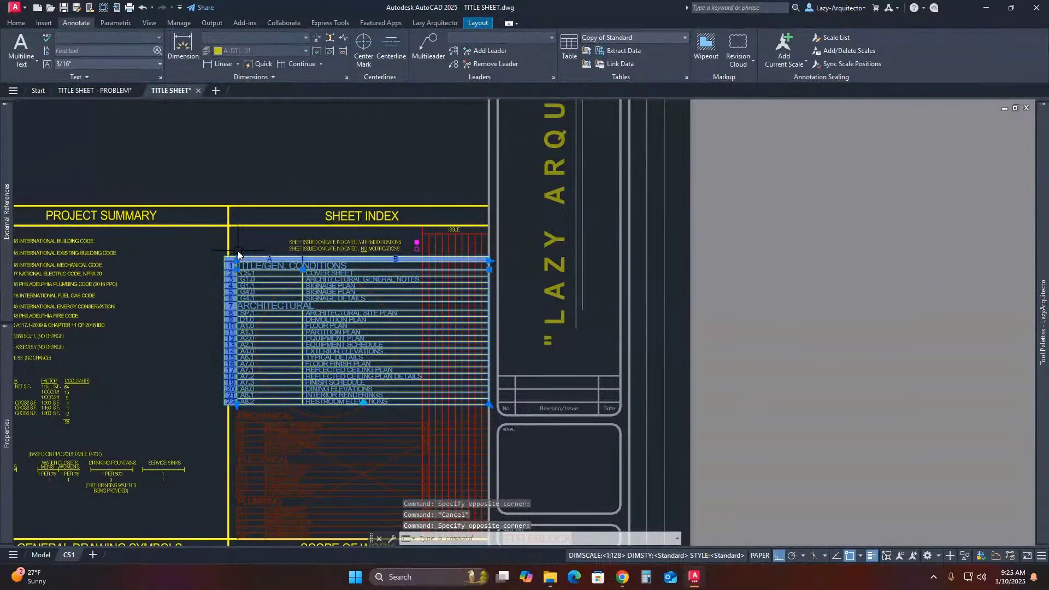
pyautogui.hotkey('ctrl', 'c')
pyautogui.hotkey('ctrl', 'v')
pyautogui.click(772, 391)
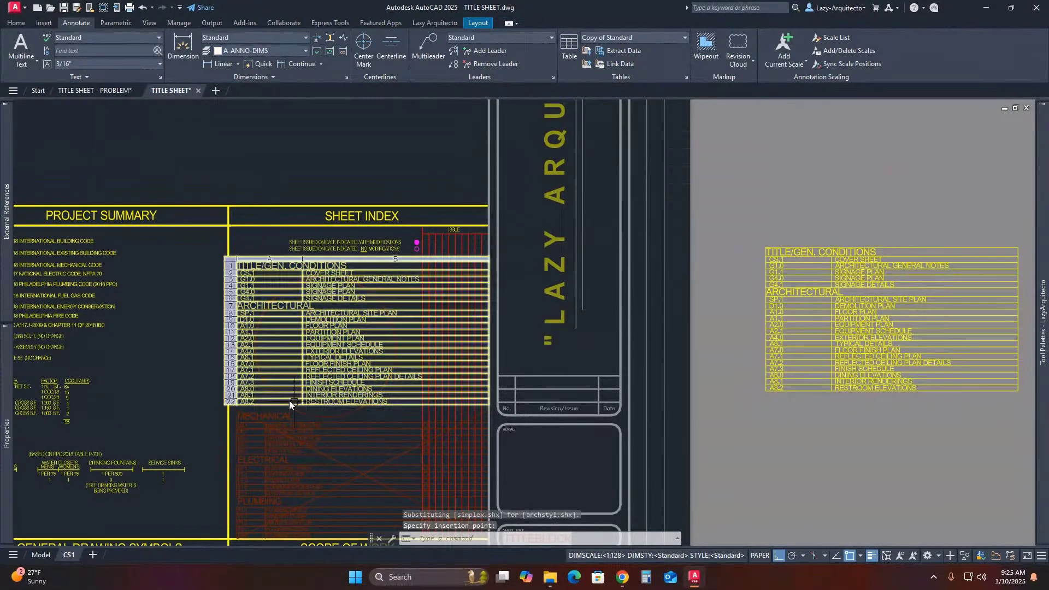
# Delete rows 11 to 16, A1.1 PARTITION PLAN through A7.0 FLOOR FINISH PLAN, from the original sheet index table
pyautogui.scroll(3, 257, 363)
pyautogui.click(235, 368)
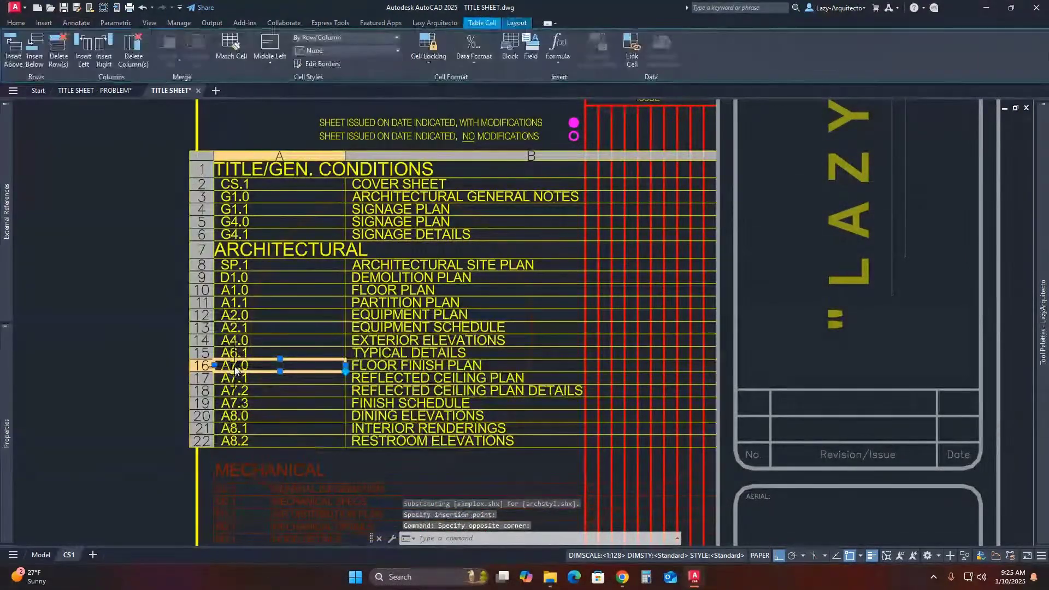
pyautogui.keyDown('shift'); pyautogui.click(233, 302); pyautogui.keyUp('shift')
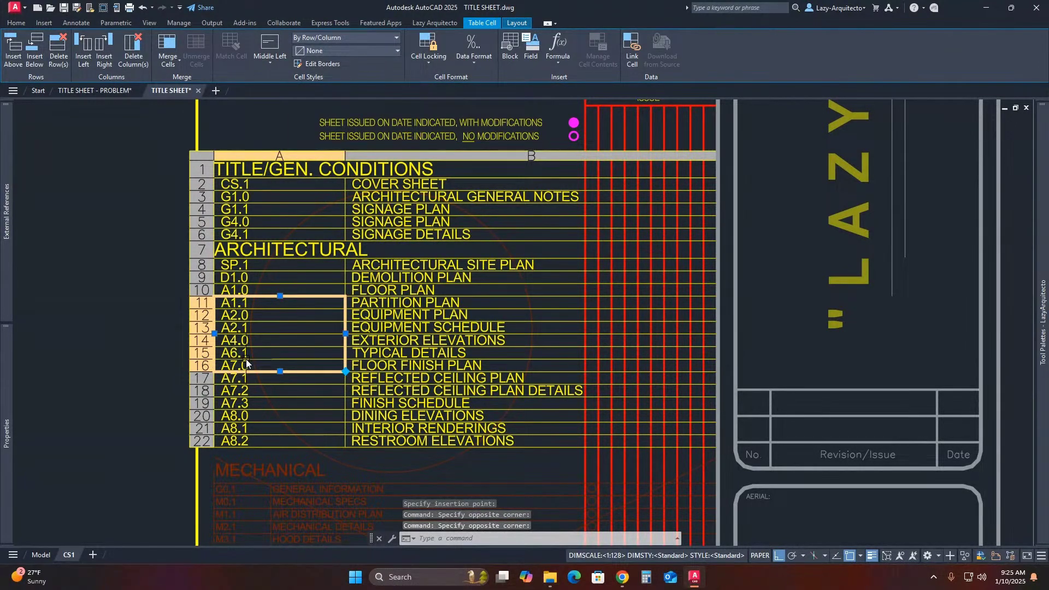
pyautogui.click(59, 51)
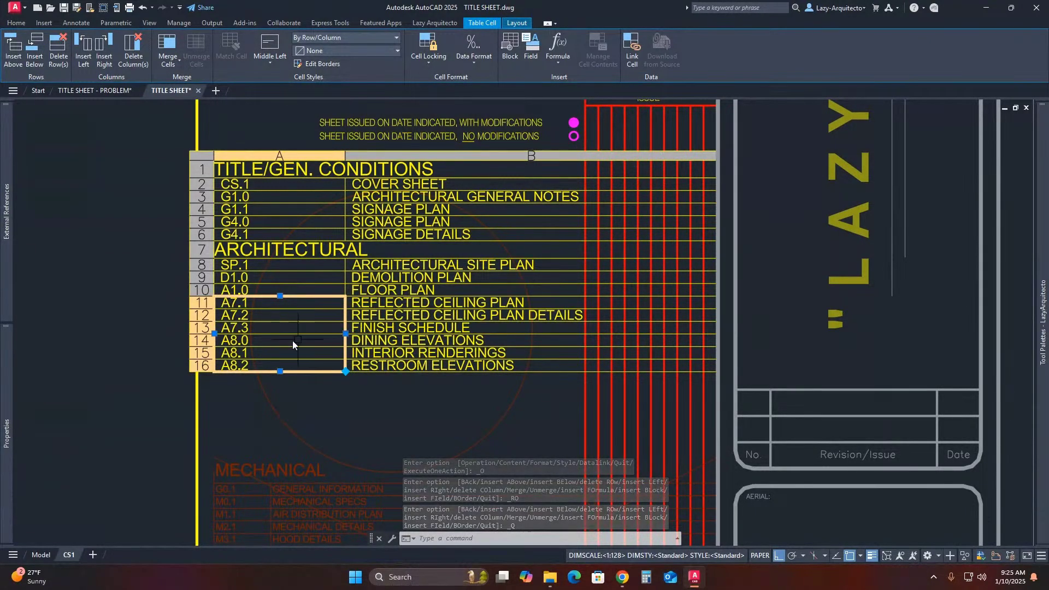
pyautogui.press('Escape')
pyautogui.scroll(-3, 253, 378)
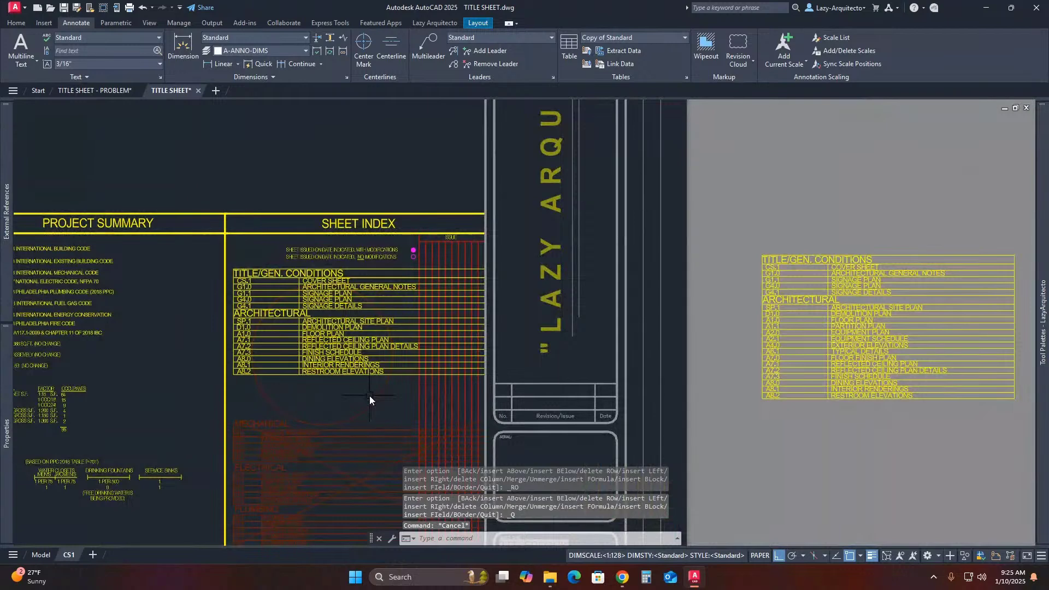
pyautogui.scroll(6, 234, 372)
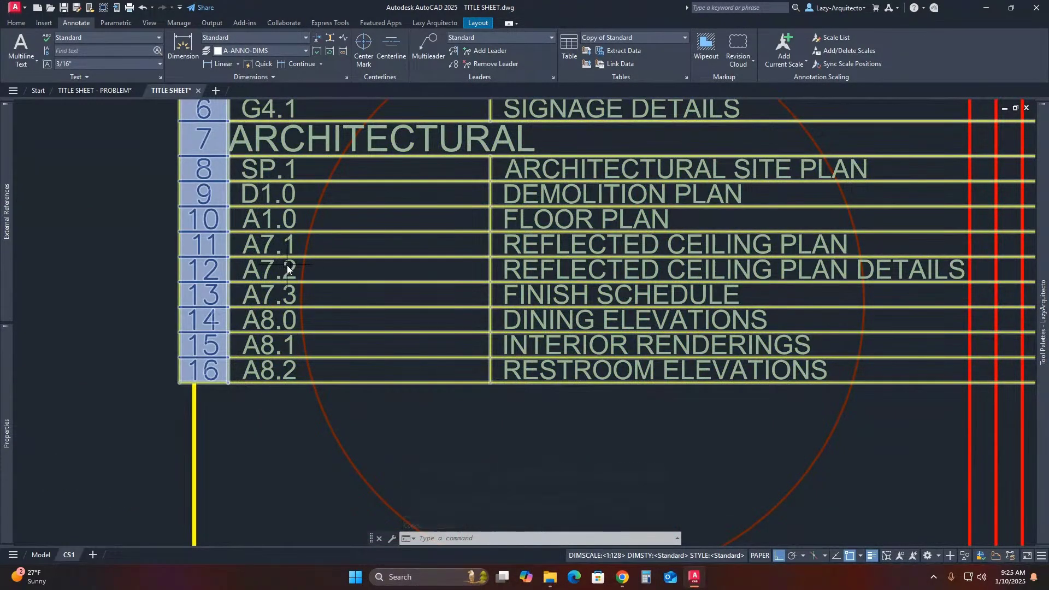
pyautogui.press('Escape')
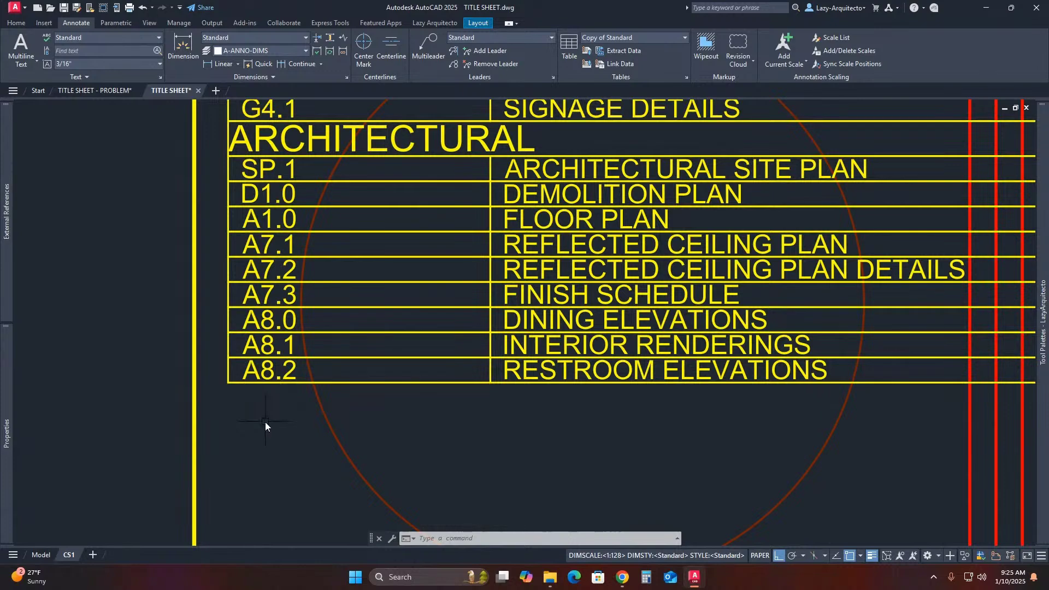
pyautogui.click(297, 280)
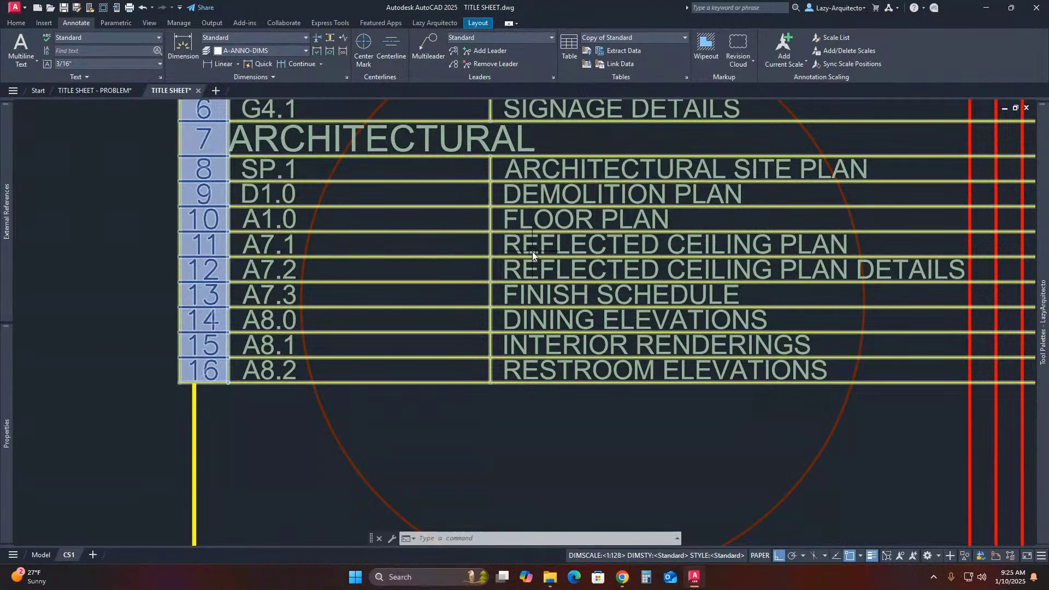
pyautogui.press('Escape')
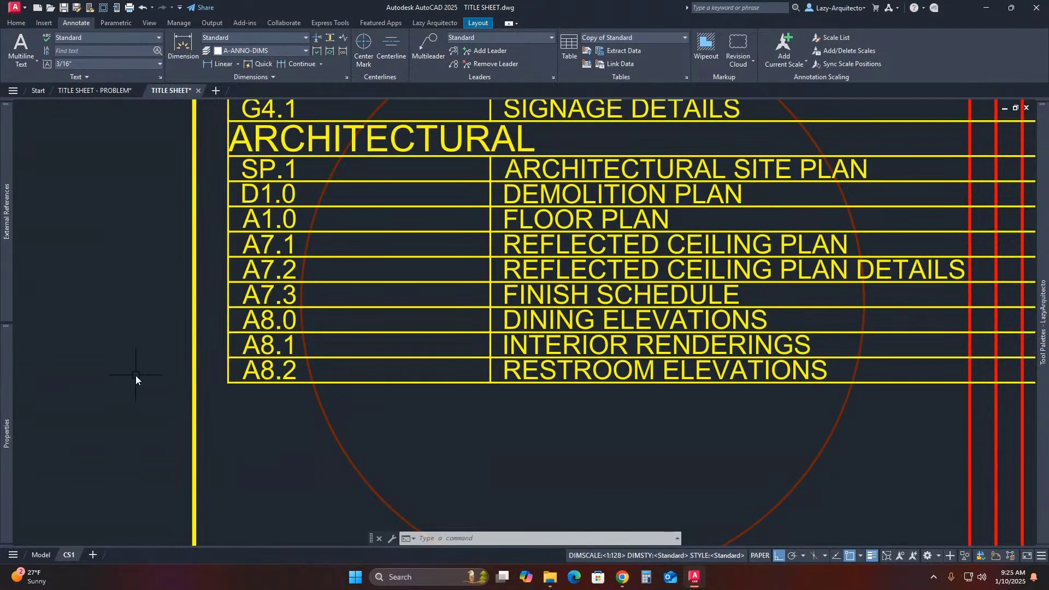
# Copy rows 12 and 13, A2.0 EQUIPMENT PLAN and A2.1 EQUIPMENT SCHEDULE, from the duplicate sheet index table outside the sheet
pyautogui.scroll(-10, 136, 375)
pyautogui.scroll(6, 381, 385)
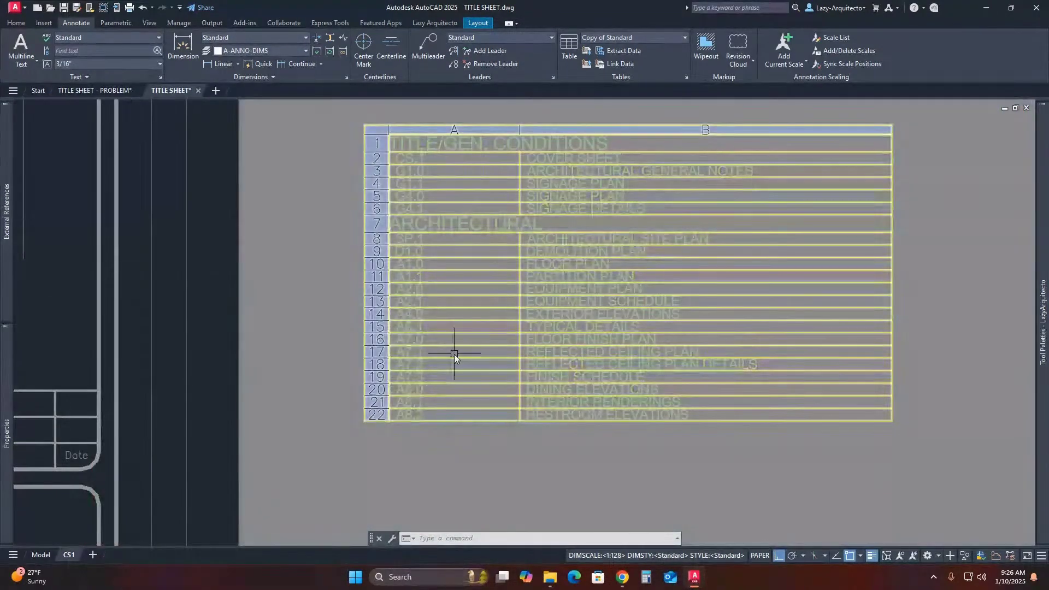
pyautogui.click(407, 211)
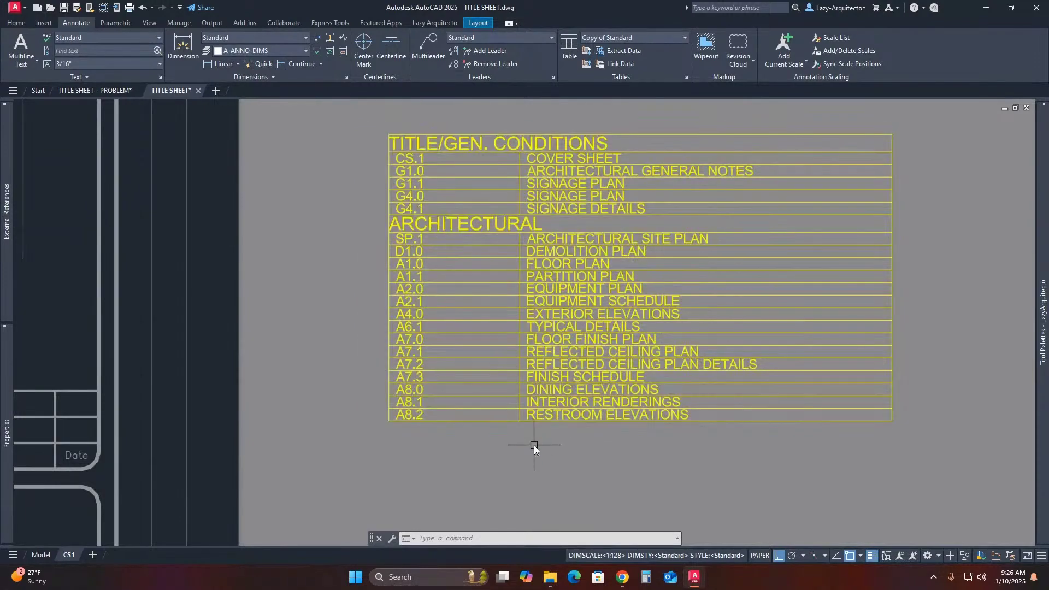
pyautogui.scroll(3, 499, 358)
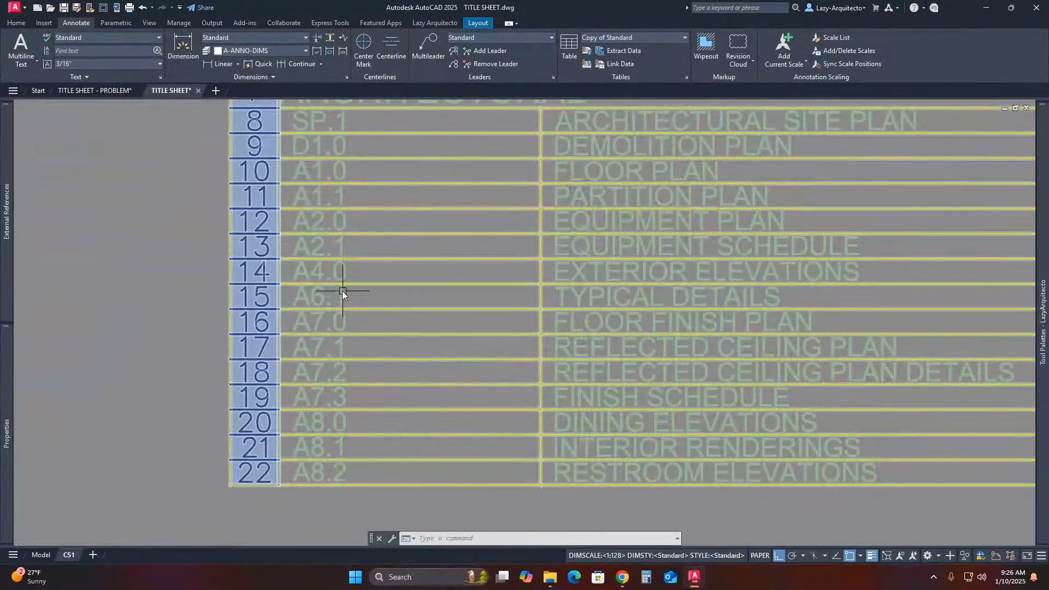
pyautogui.click(325, 222)
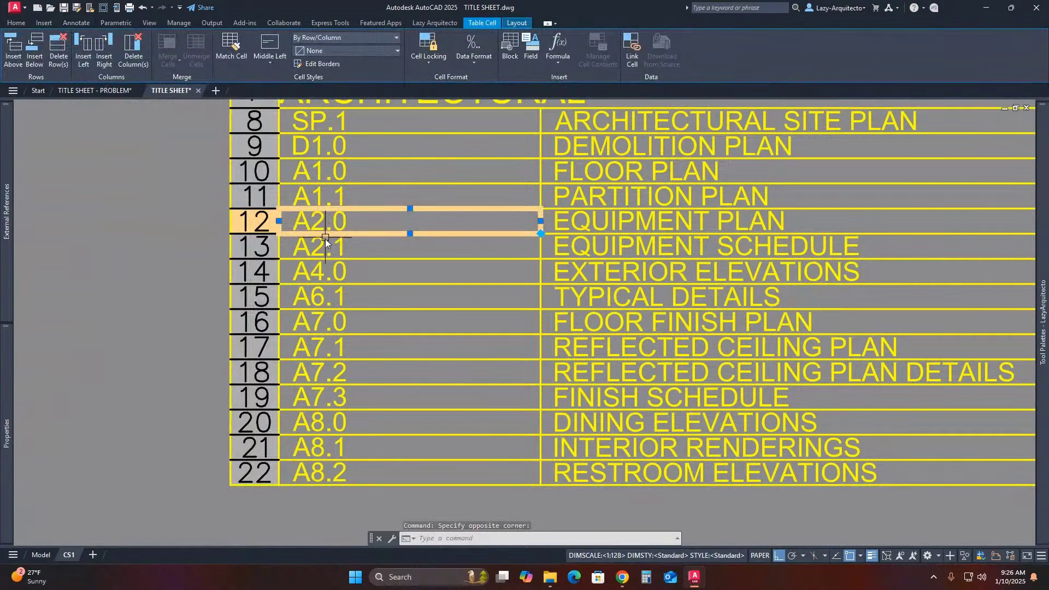
pyautogui.keyDown('shift'); pyautogui.click(604, 250); pyautogui.keyUp('shift')
pyautogui.hotkey('ctrl', 'c')
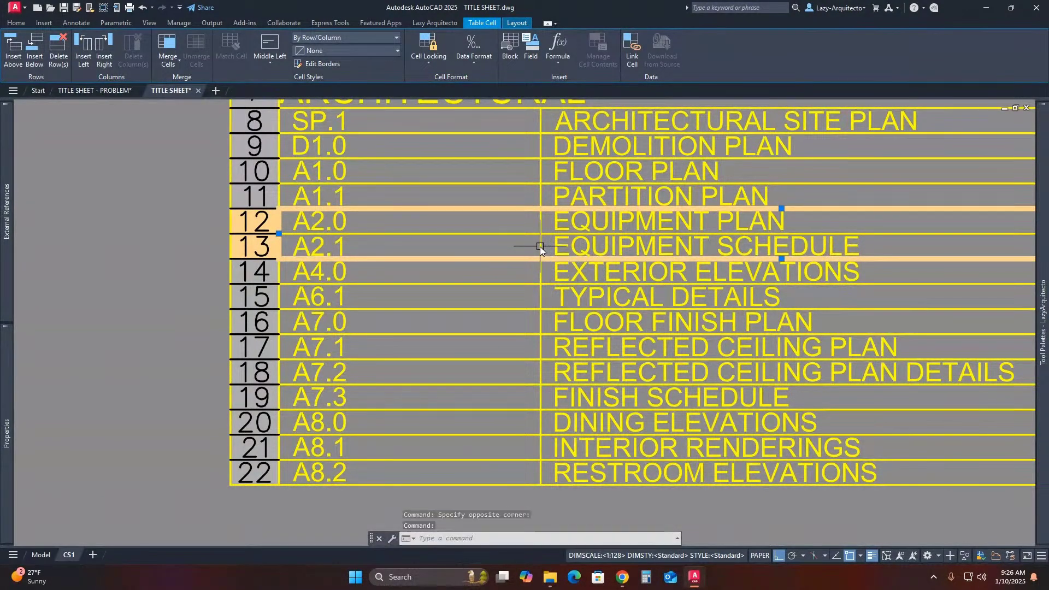
pyautogui.scroll(-8, 610, 340)
pyautogui.press('Escape')
# Insert an empty row below A1.0 FLOOR PLAN in the original sheet index table
pyautogui.scroll(8, 612, 328)
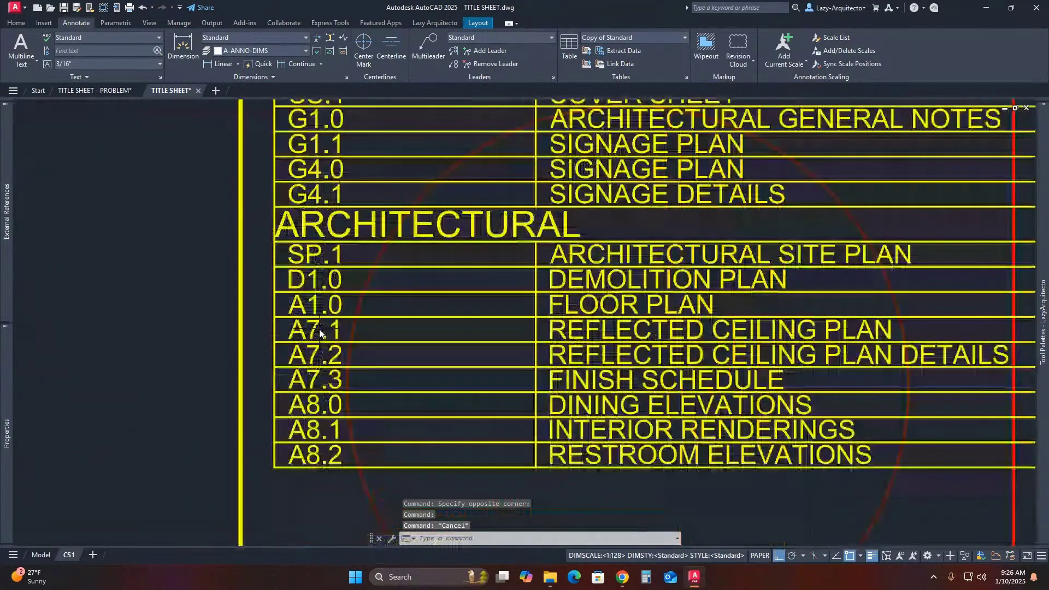
pyautogui.click(296, 309)
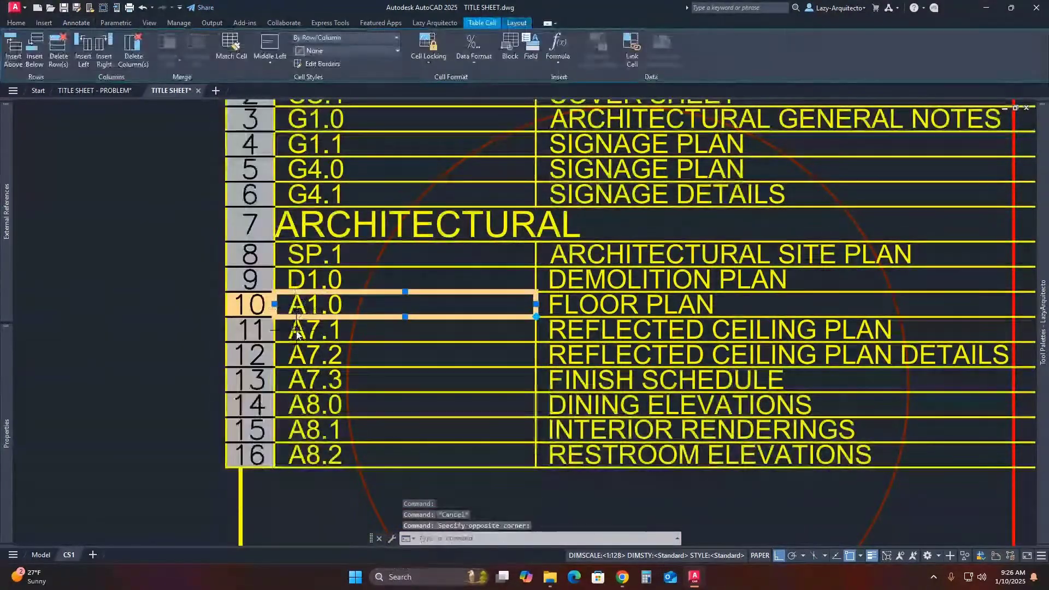
pyautogui.click(36, 65)
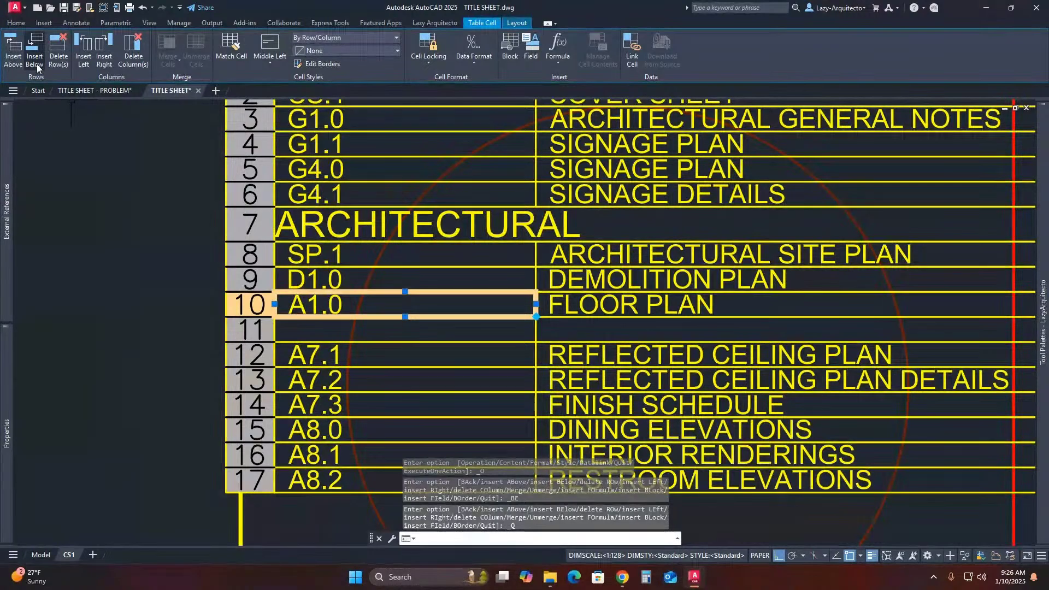
# Try to paste the two copied rows into the single empty row 11, and undo the paste
pyautogui.click(304, 328)
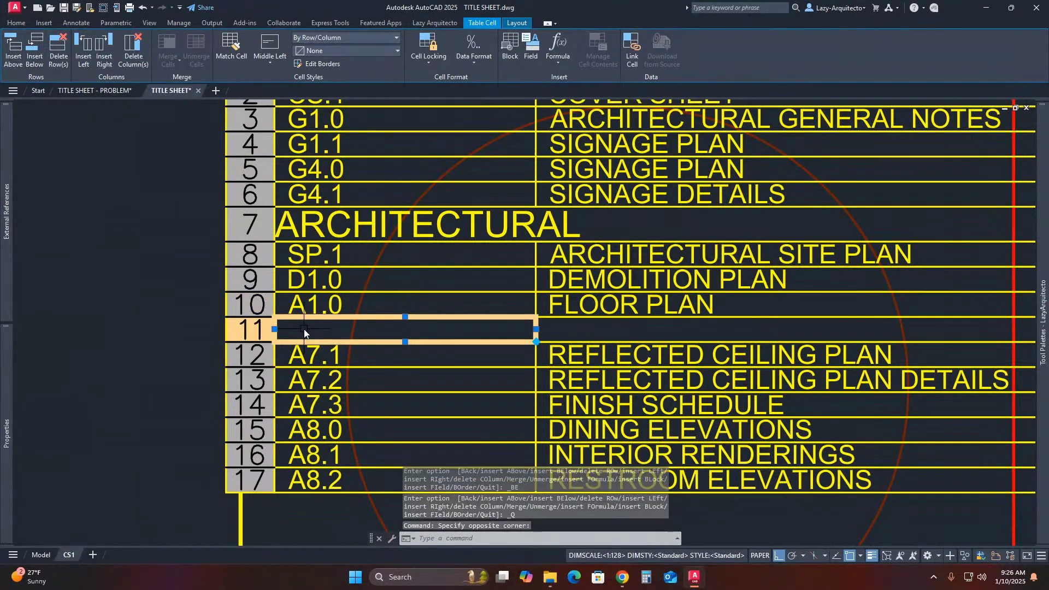
pyautogui.hotkey('ctrl', 'v')
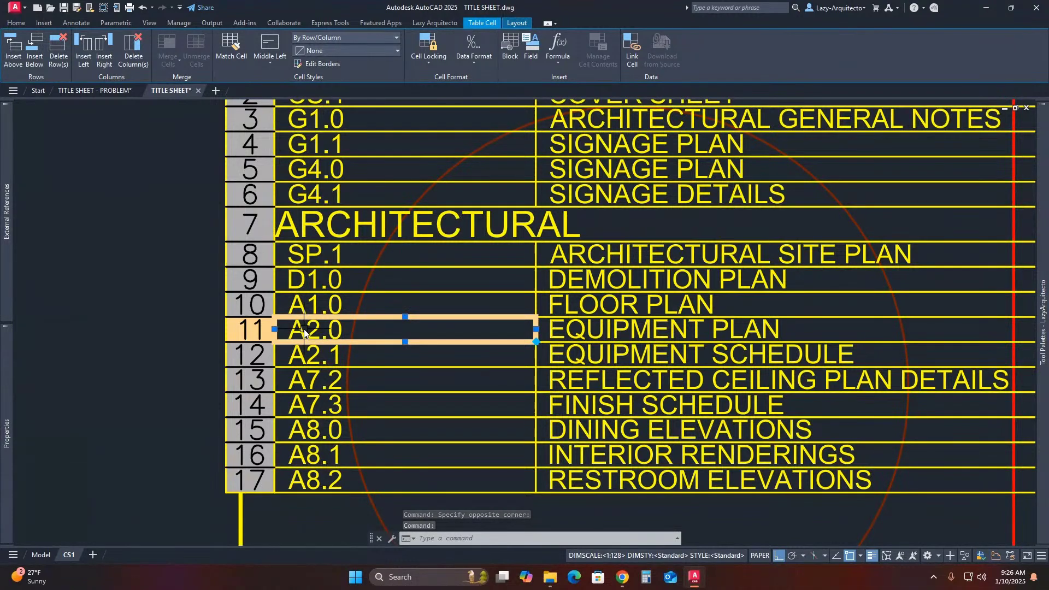
pyautogui.hotkey('ctrl', 'z')
pyautogui.hotkey('ctrl', 'z')
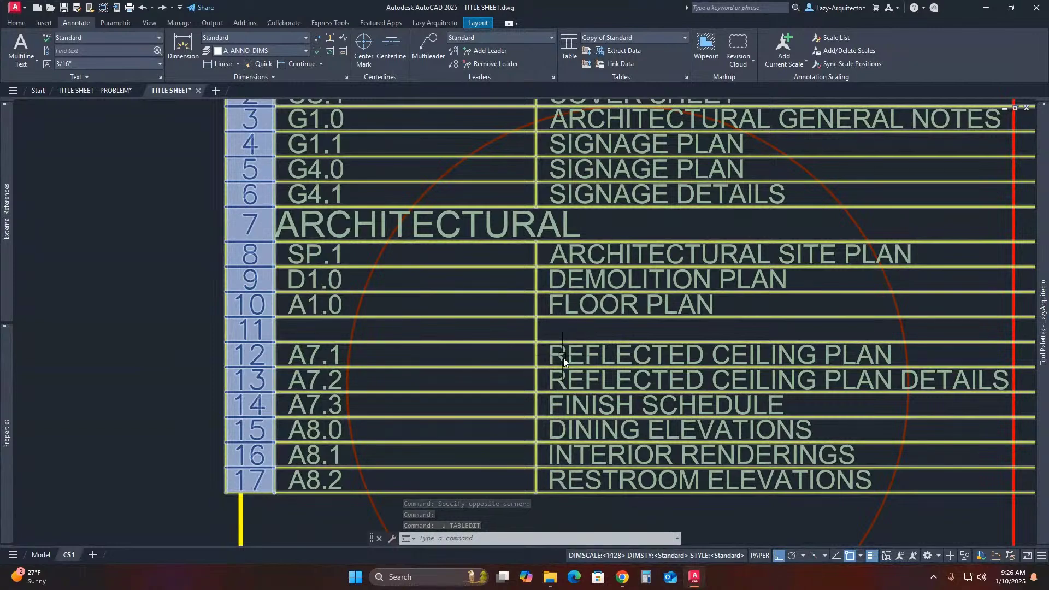
# Insert a second empty row below row 11 and paste the copied A2.0 and A2.1 rows into the two empty rows
pyautogui.click(313, 331)
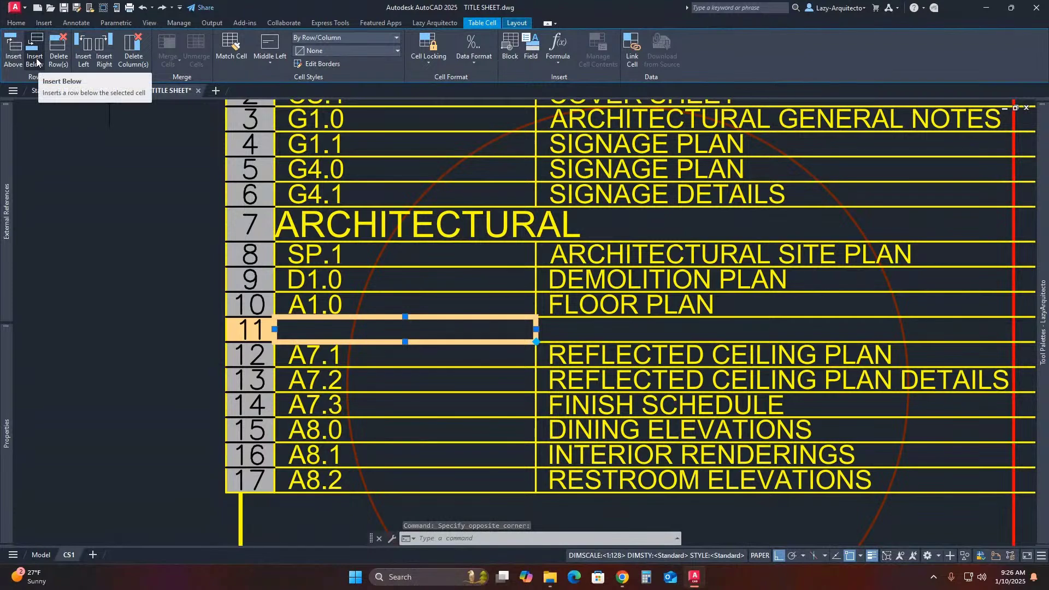
pyautogui.click(37, 64)
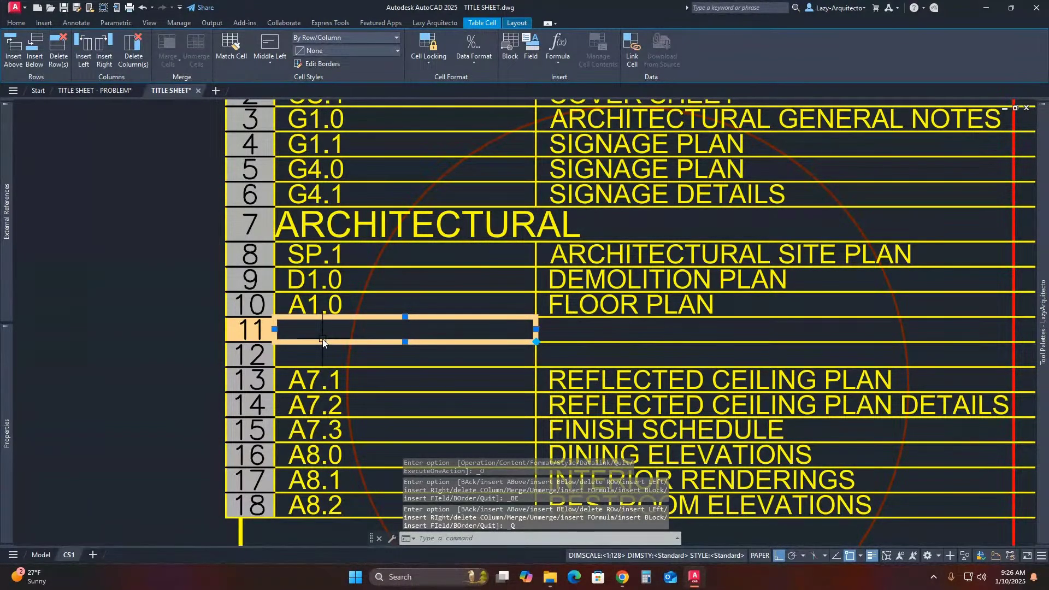
pyautogui.hotkey('ctrl', 'v')
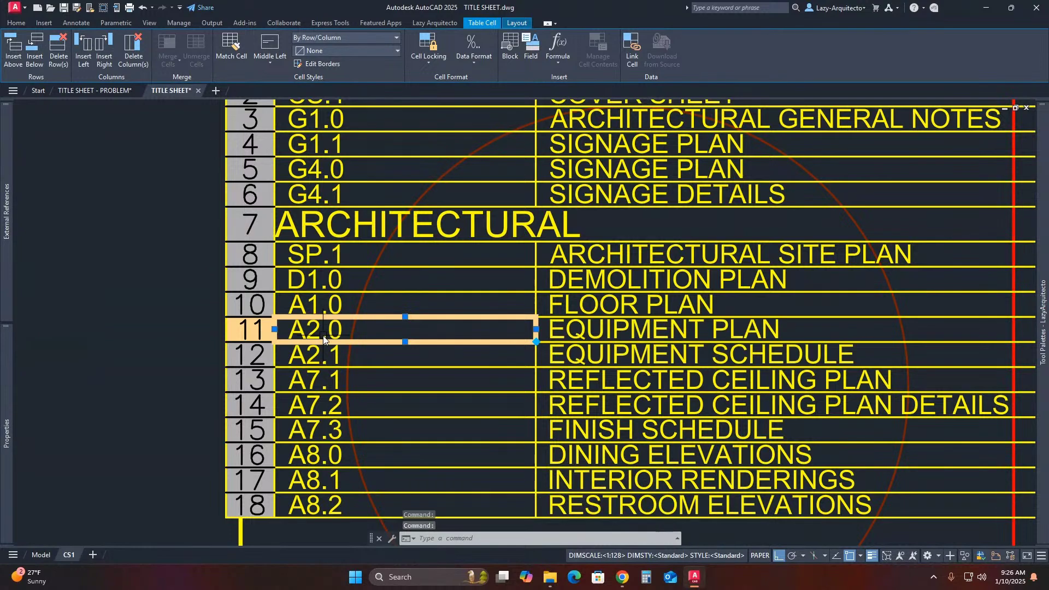
# Check the cells of the pasted A2.0 and A2.1 rows and compare the sheet index with its duplicate
pyautogui.click(335, 355)
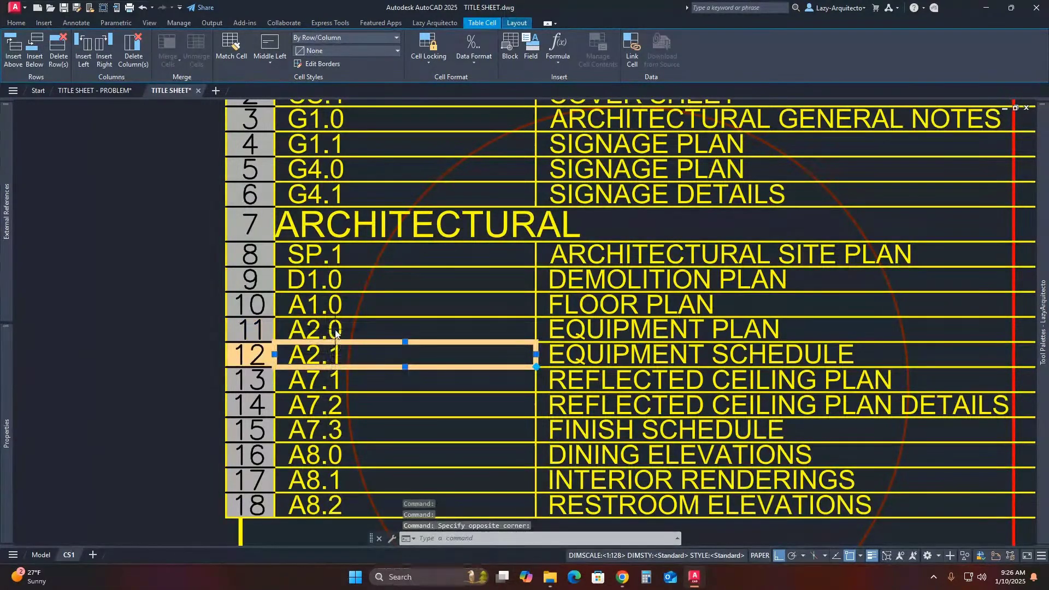
pyautogui.click(335, 331)
pyautogui.click(613, 327)
pyautogui.click(608, 354)
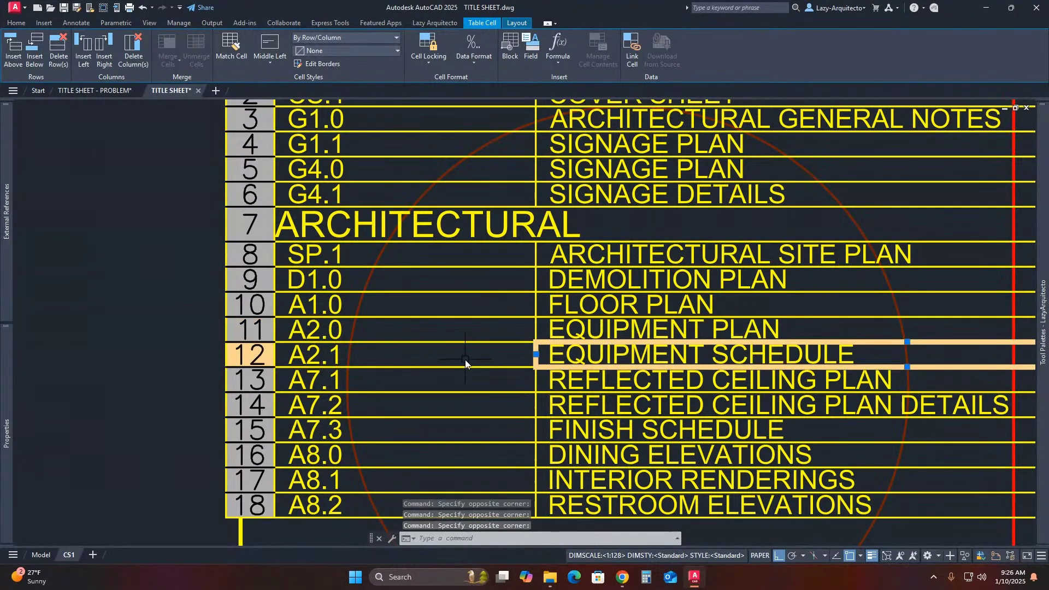
pyautogui.click(465, 359)
pyautogui.press('Escape')
pyautogui.scroll(-2, 306, 356)
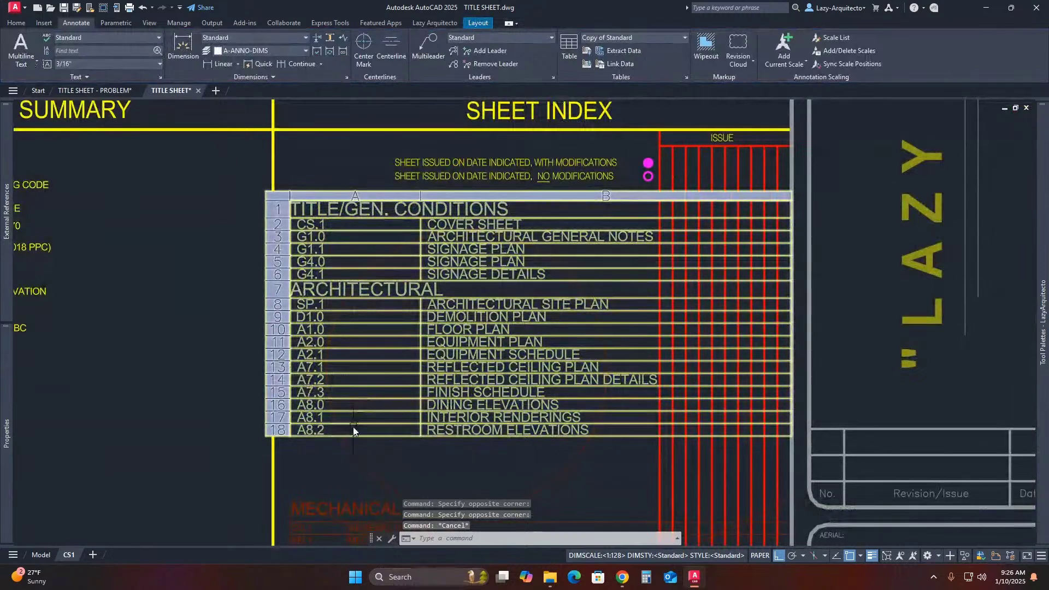
pyautogui.press('Escape')
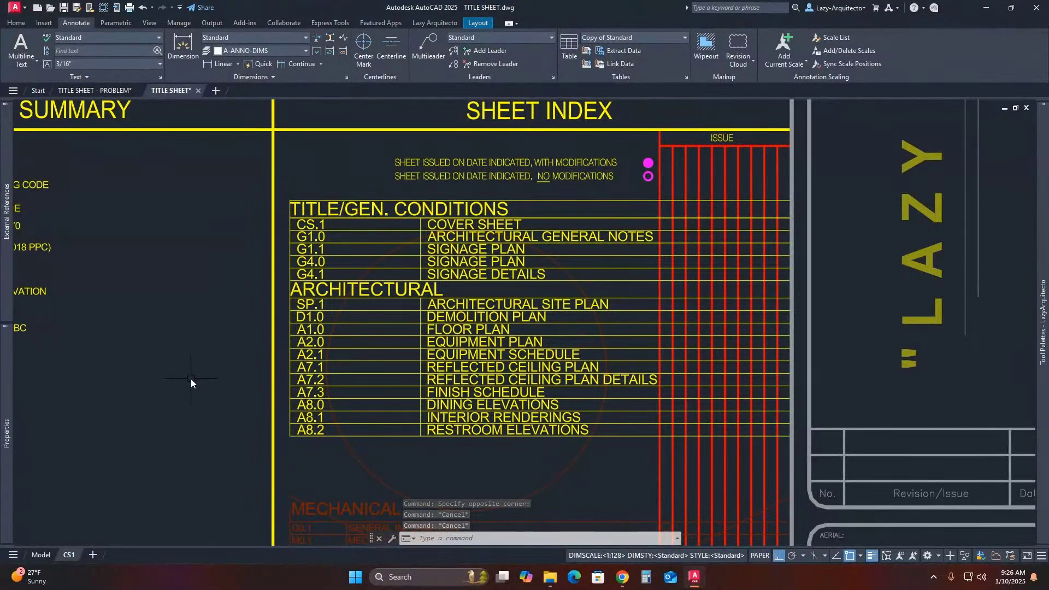
pyautogui.scroll(-3, 168, 361)
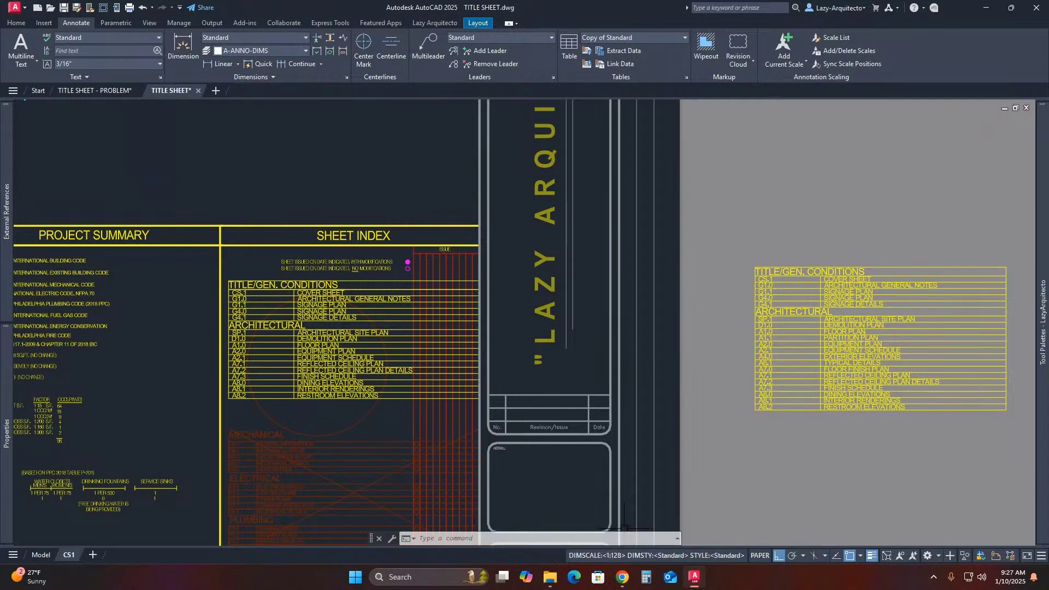
pyautogui.click(623, 577)
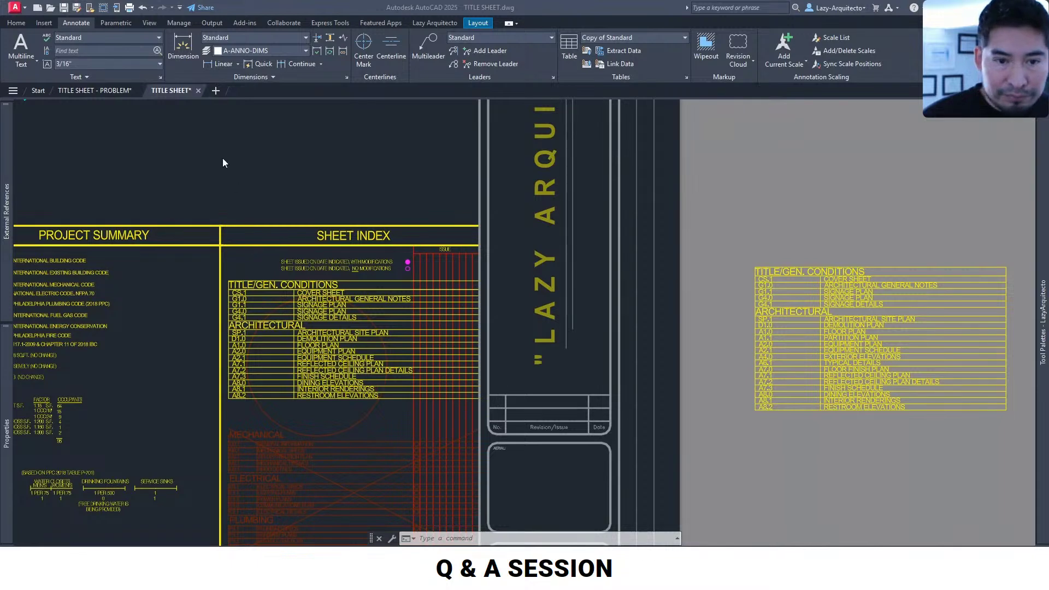
pyautogui.click(227, 151)
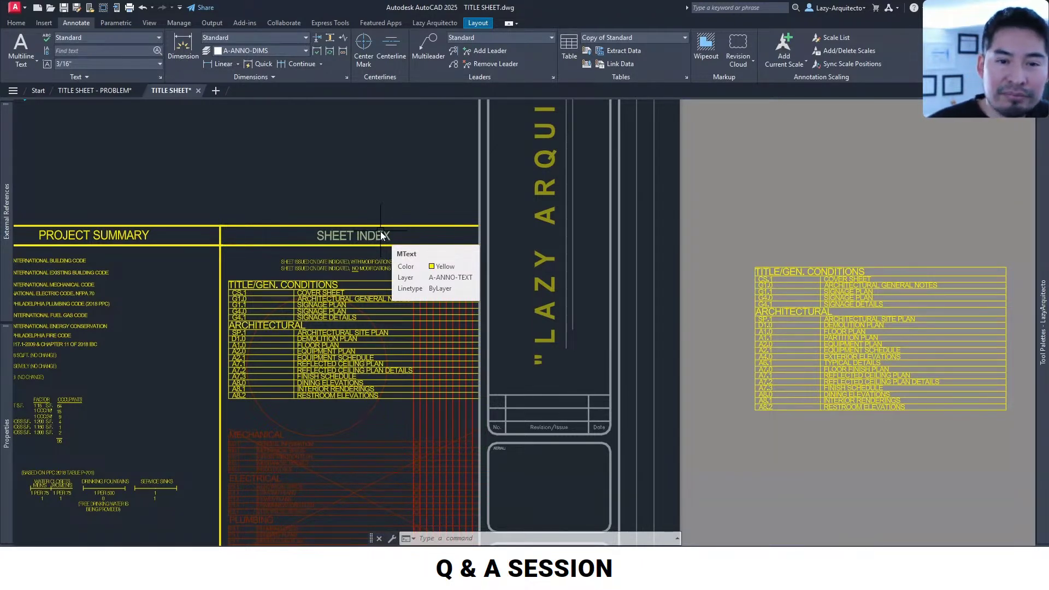
pyautogui.click(285, 288)
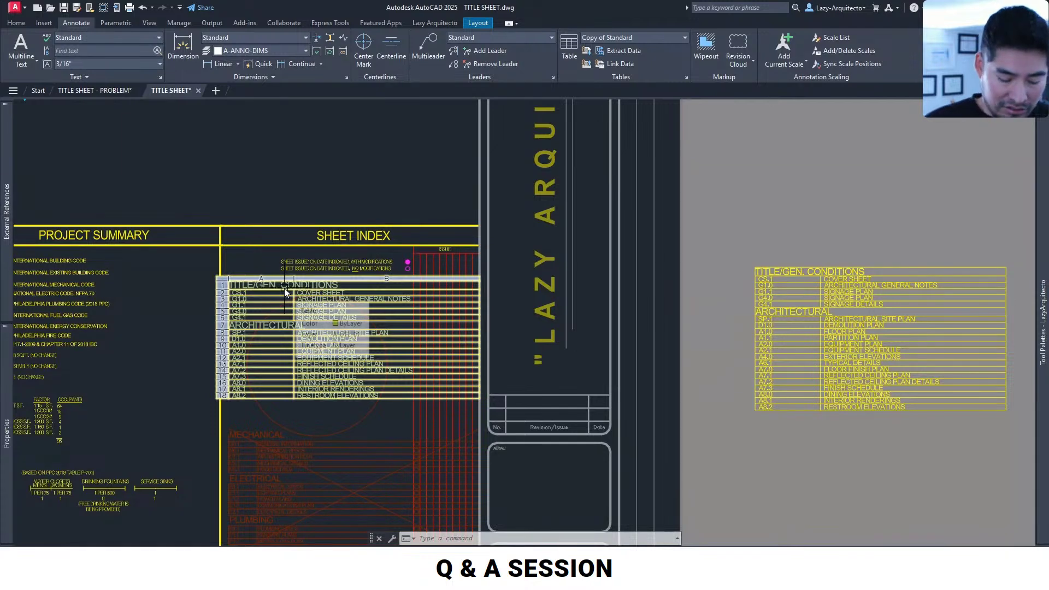
pyautogui.press('Escape')
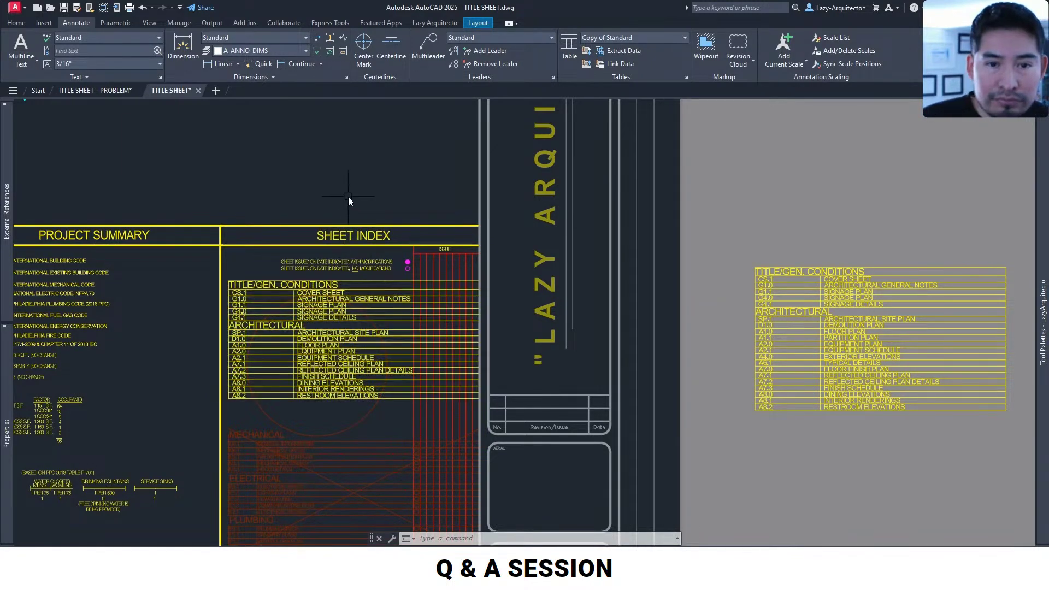
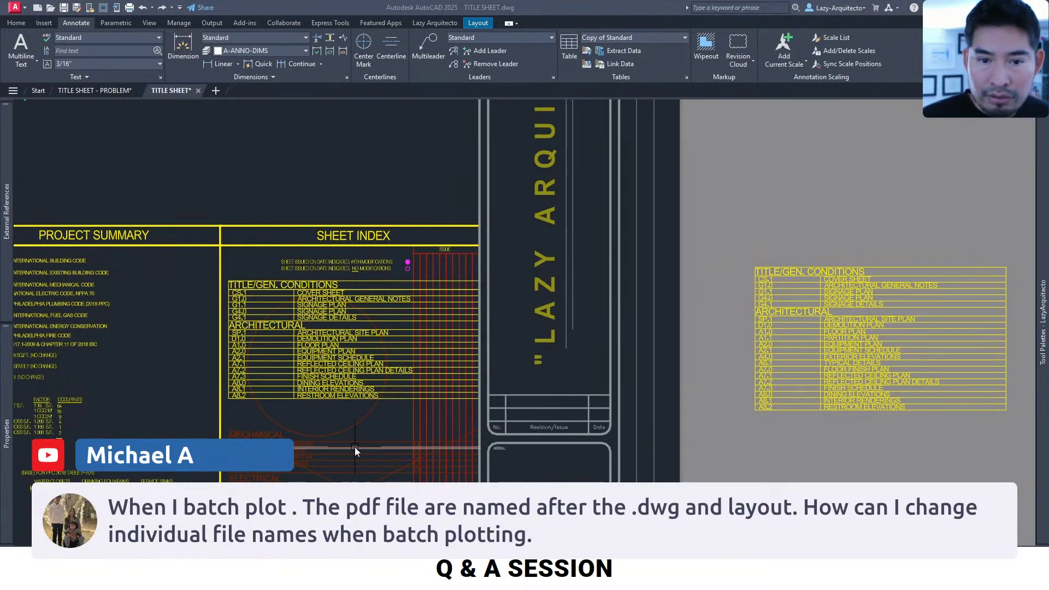
# Open the batch plot dialog with BATCHPLOT to view its sheet list and options, and close it without saving the list
pyautogui.moveTo(397, 440); pyautogui.dragTo(720, 350, button='middle')
pyautogui.scroll(-3, 710, 349)
pyautogui.scroll(3, 710, 349)
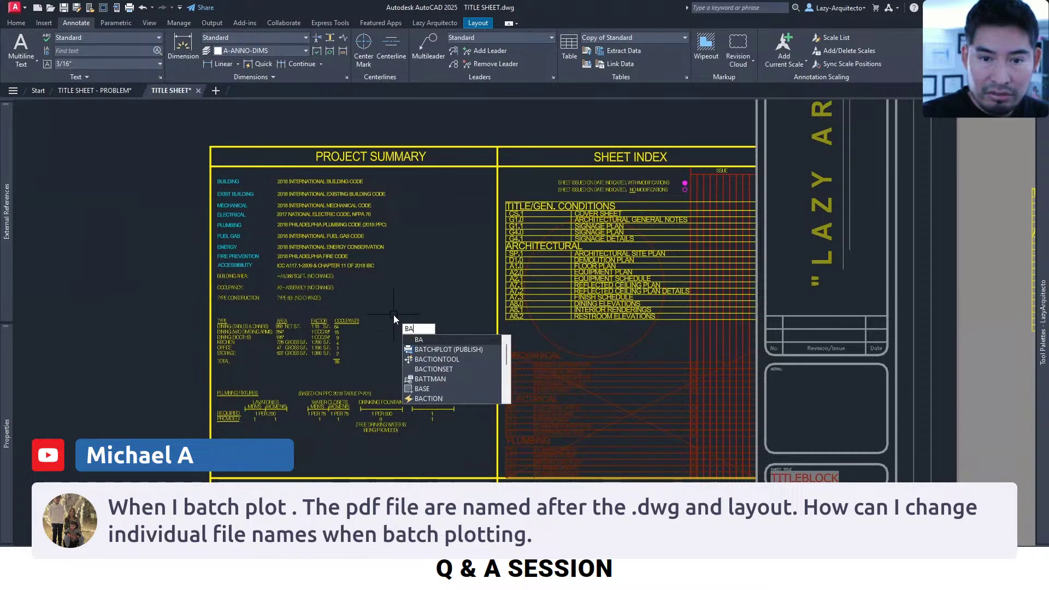
pyautogui.write('TCHPLOT')
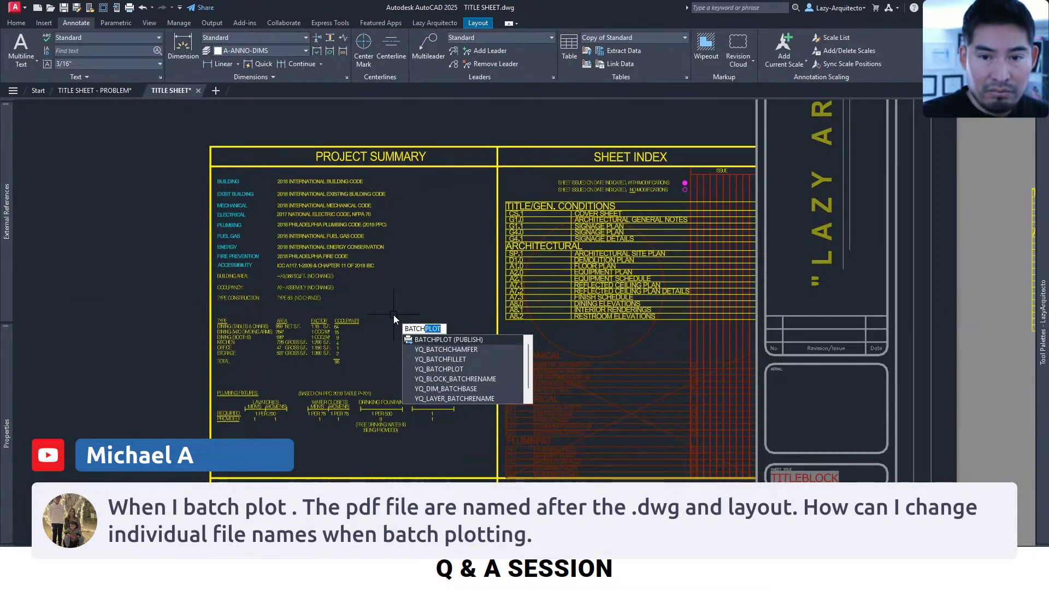
pyautogui.press('Return')
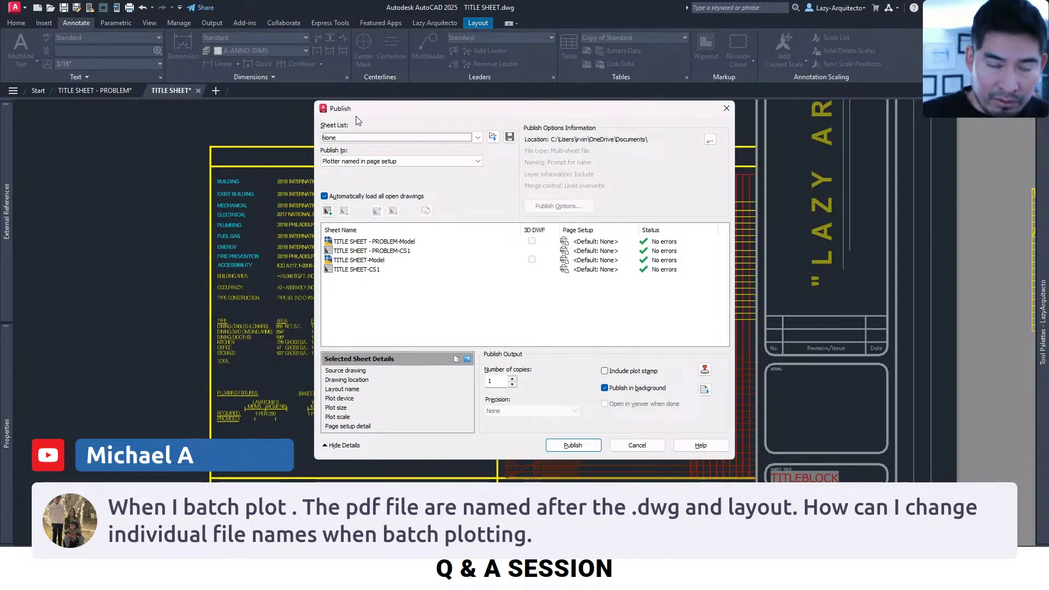
pyautogui.click(726, 108)
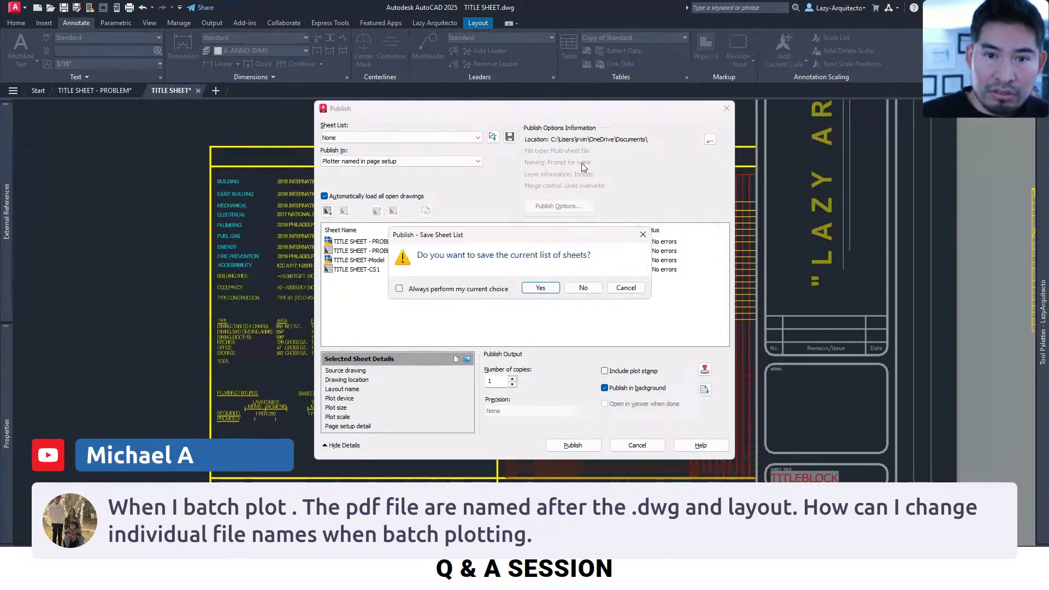
pyautogui.click(583, 288)
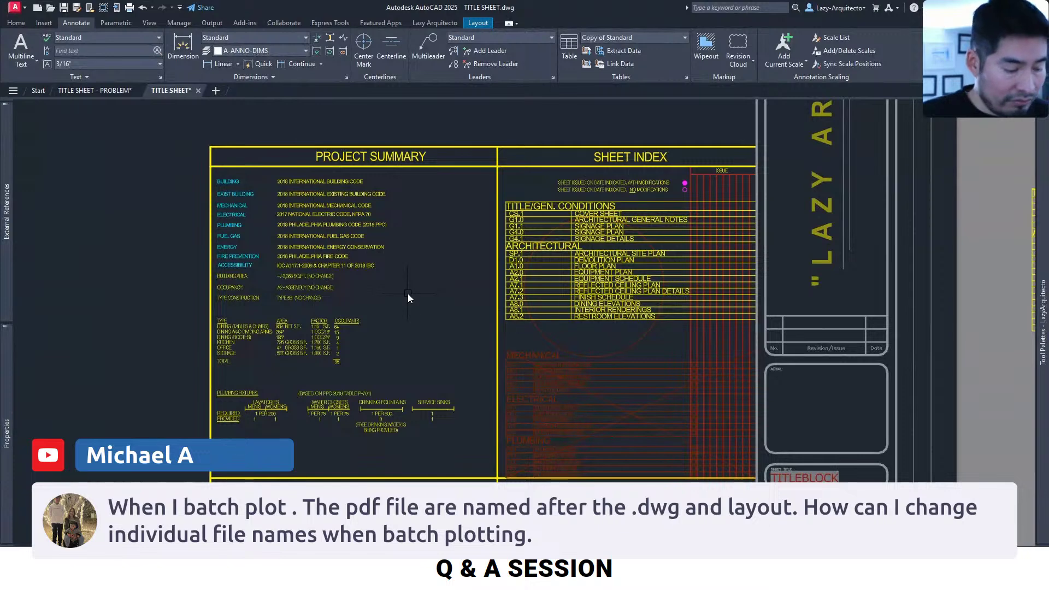
# Open the Publish dialog with PUBLISH to review its sheet list and output options, and close it without saving the list
pyautogui.write('PUBLISH')
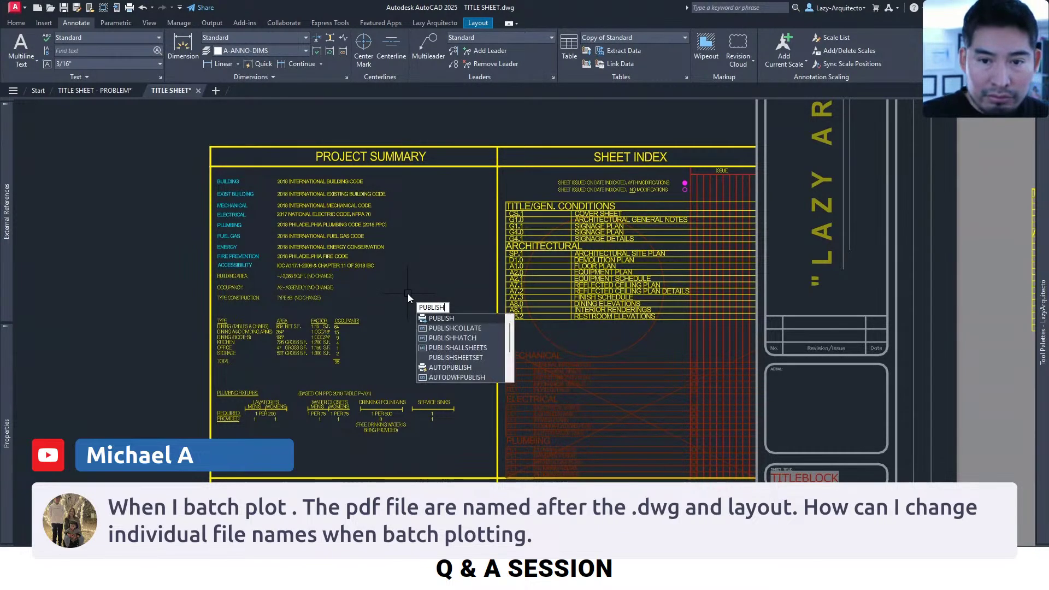
pyautogui.press('Return')
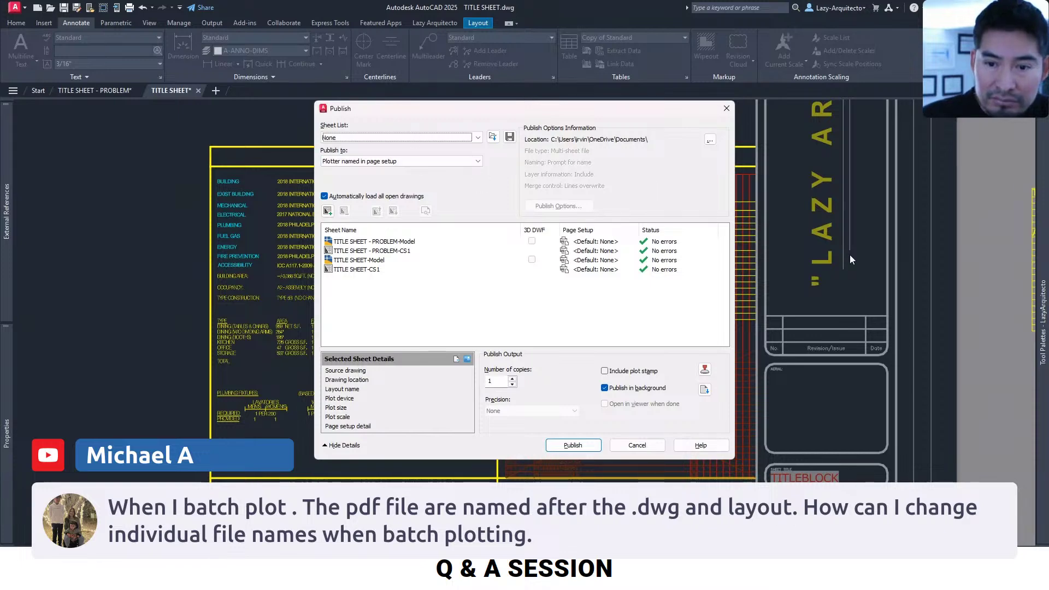
pyautogui.click(641, 445)
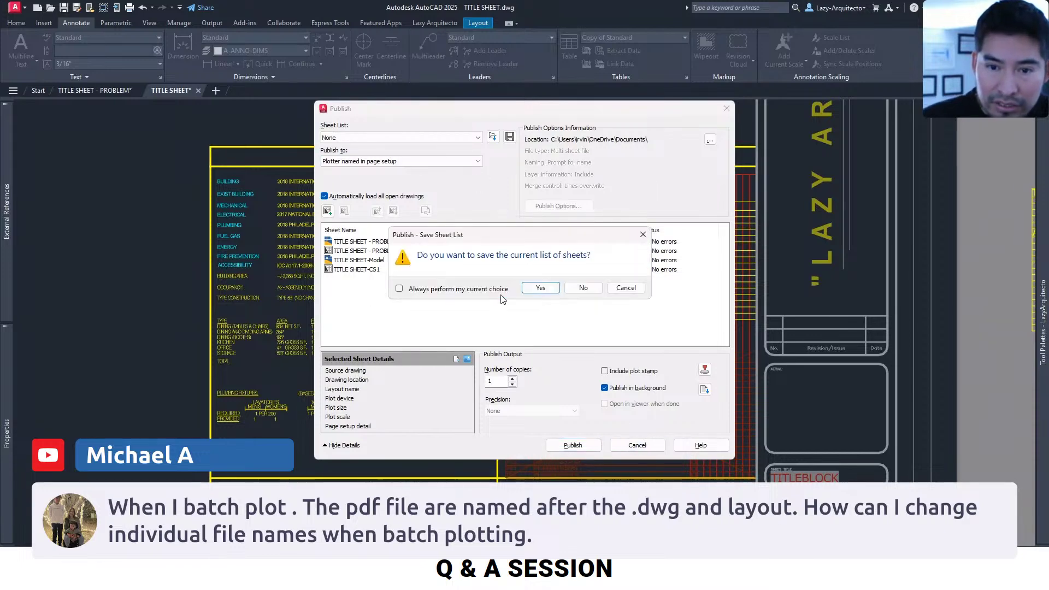
pyautogui.click(583, 287)
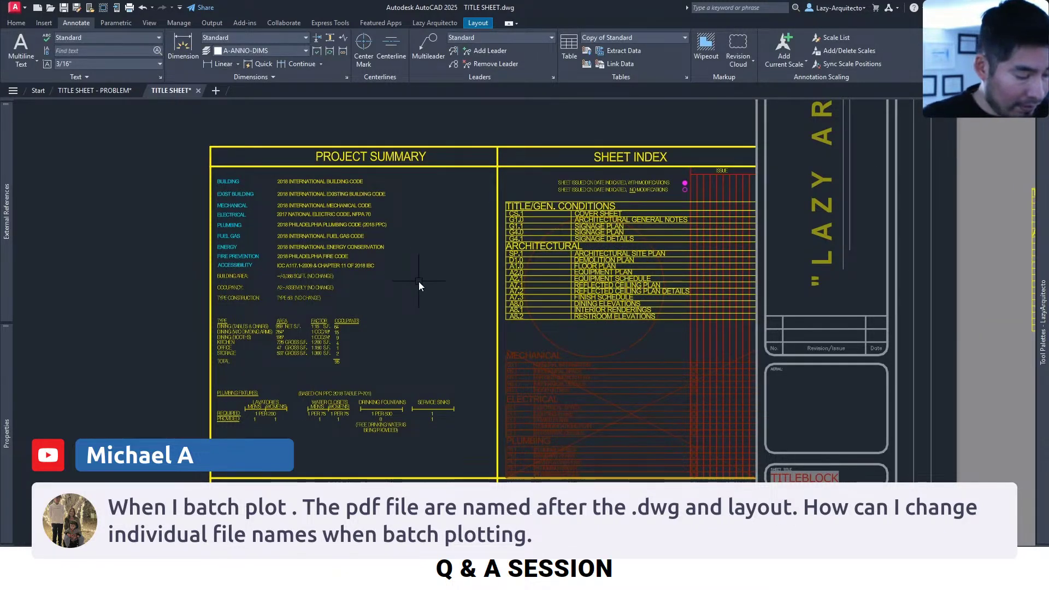
# Start the PUBLISHCOLLATE system variable and open its help page
pyautogui.write('PLUSHI')
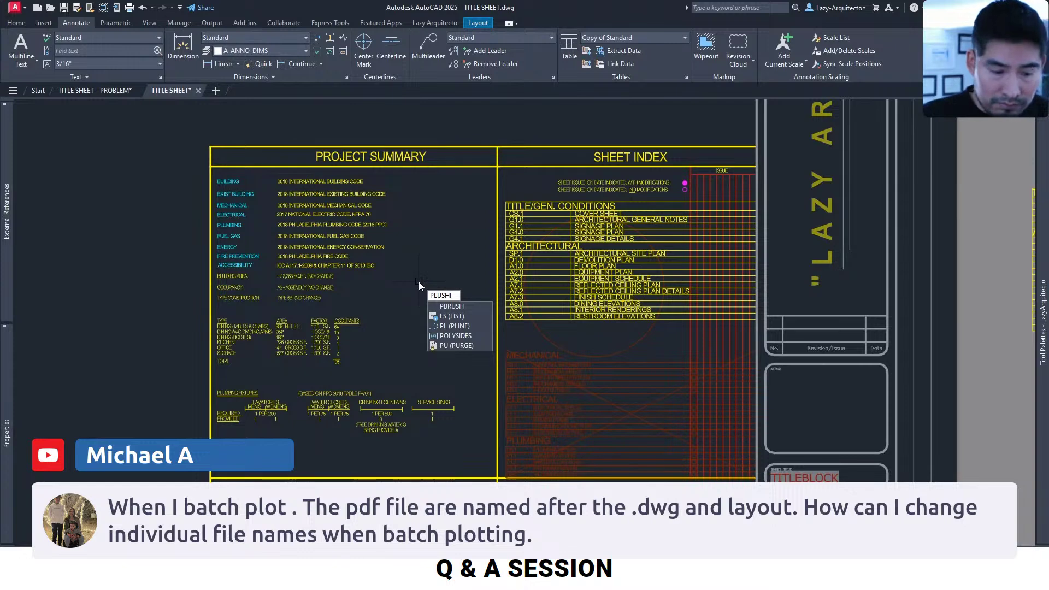
pyautogui.press('BackSpace')
pyautogui.press('BackSpace')
pyautogui.press('BackSpace')
pyautogui.press('BackSpace')
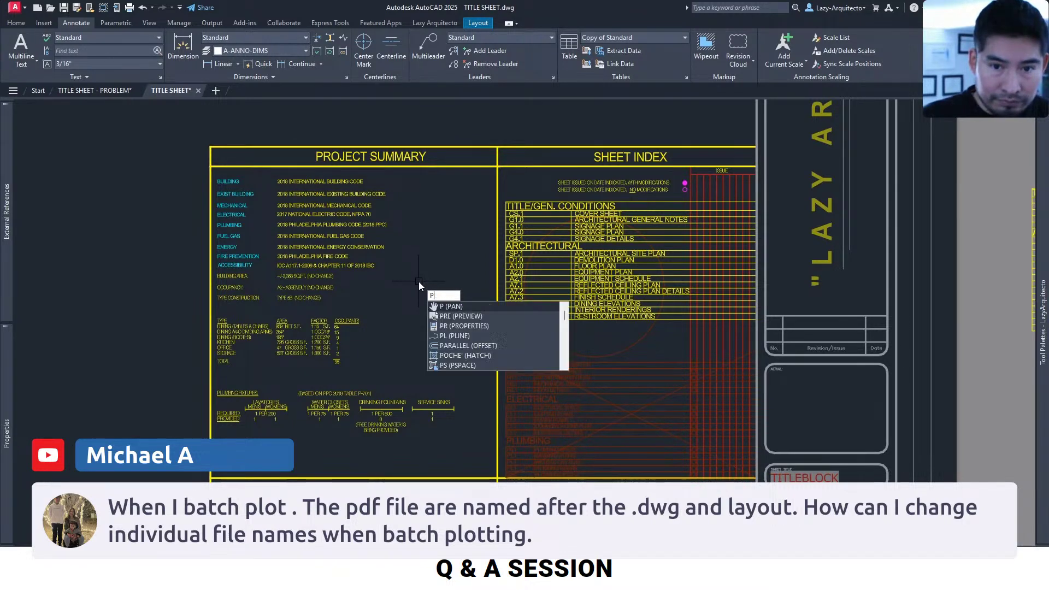
pyautogui.write('UBLISH')
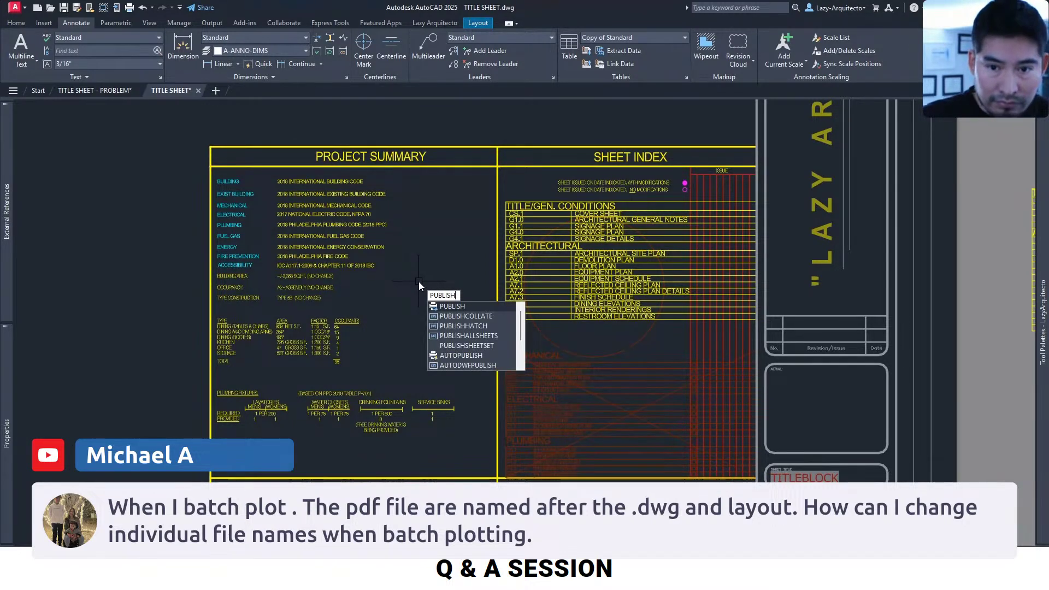
pyautogui.press('Down')
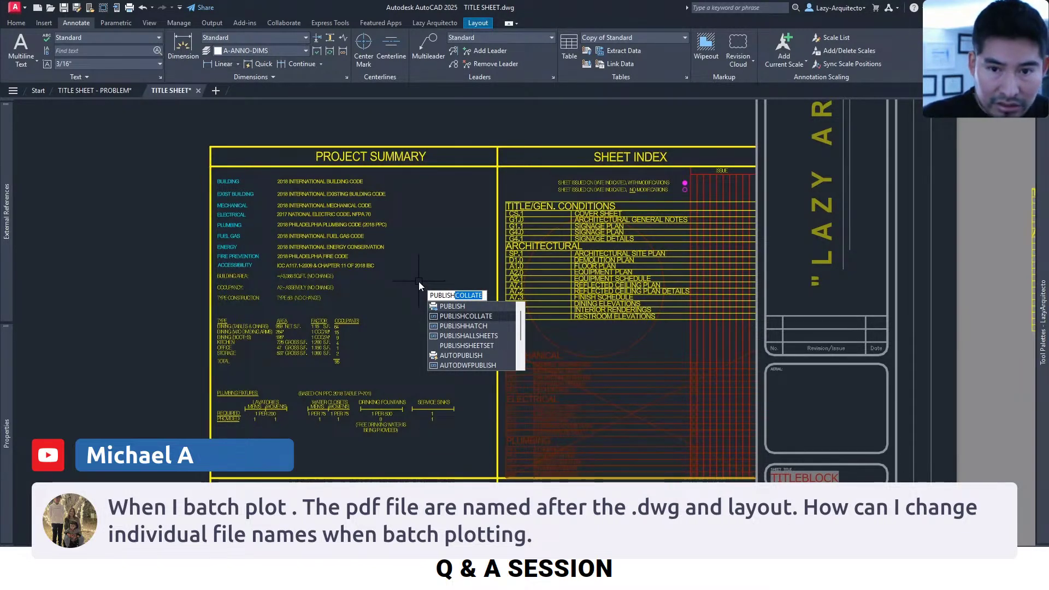
pyautogui.press('Return')
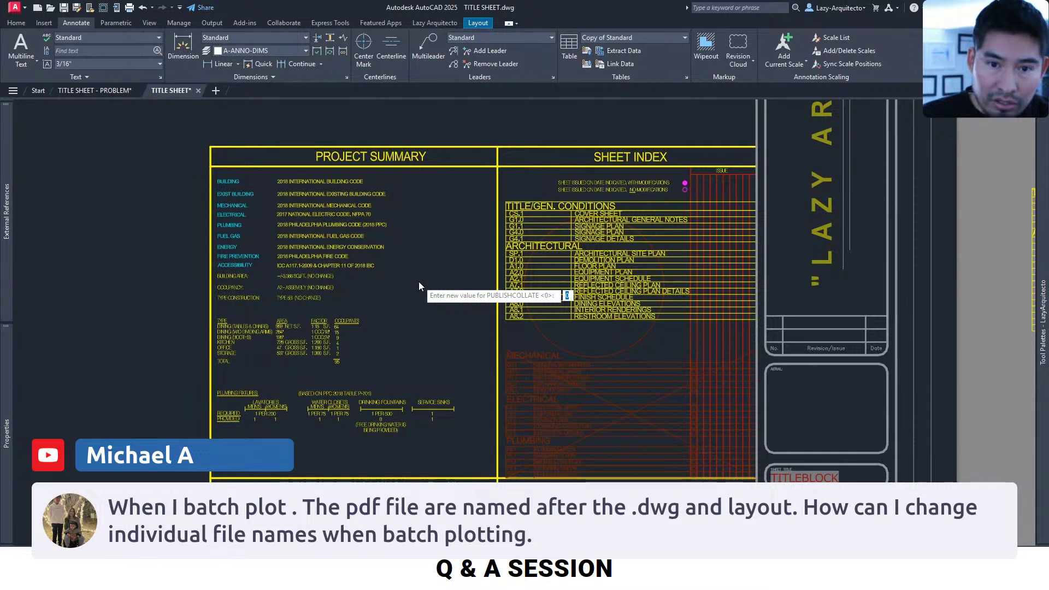
pyautogui.press('F1')
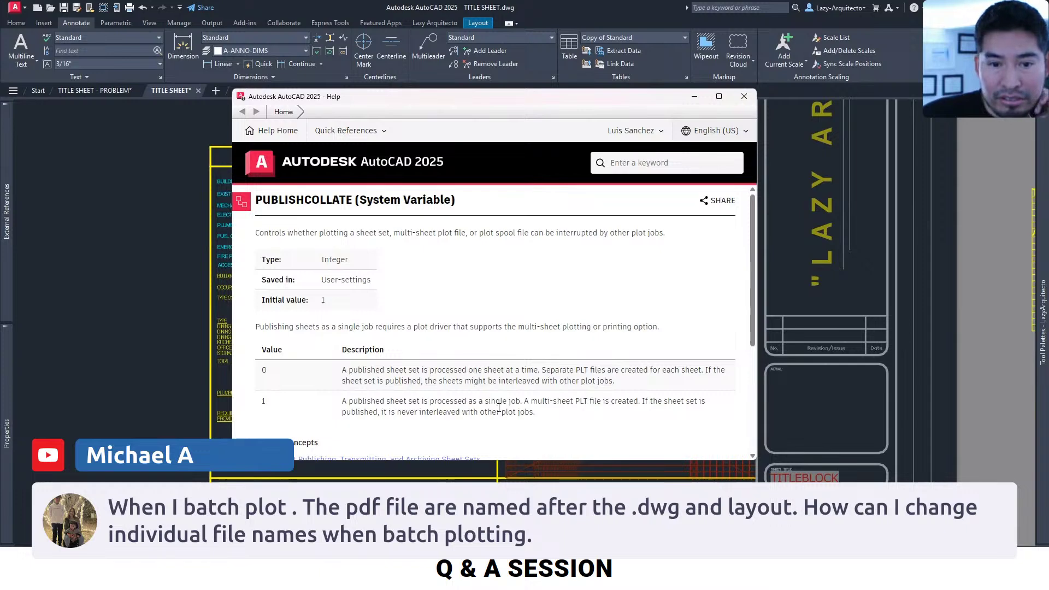
# Read the descriptions of PUBLISHCOLLATE values 0 and 1 and the plot driver note, then close the help and cancel the variable's value entry
pyautogui.moveTo(535, 412); pyautogui.dragTo(262, 370)
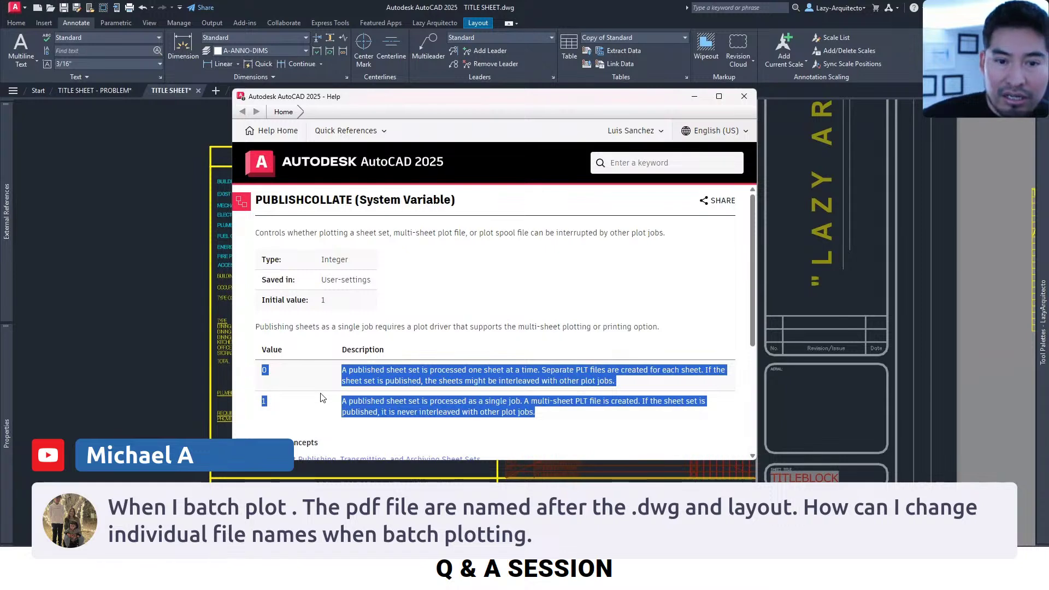
pyautogui.click(292, 381)
pyautogui.moveTo(262, 370); pyautogui.dragTo(276, 410)
pyautogui.click(272, 374)
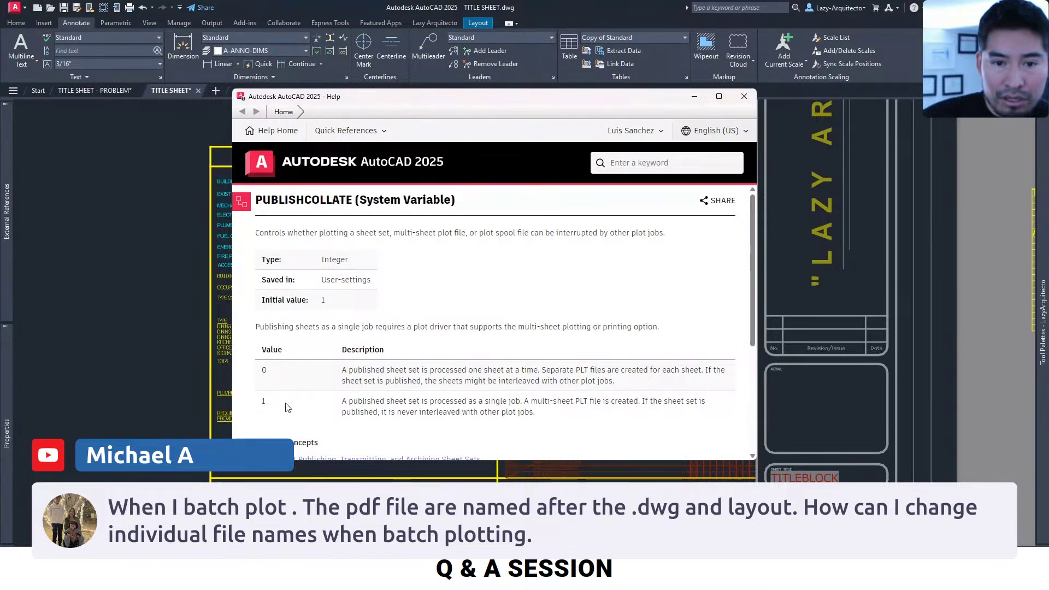
pyautogui.moveTo(276, 405); pyautogui.dragTo(263, 372)
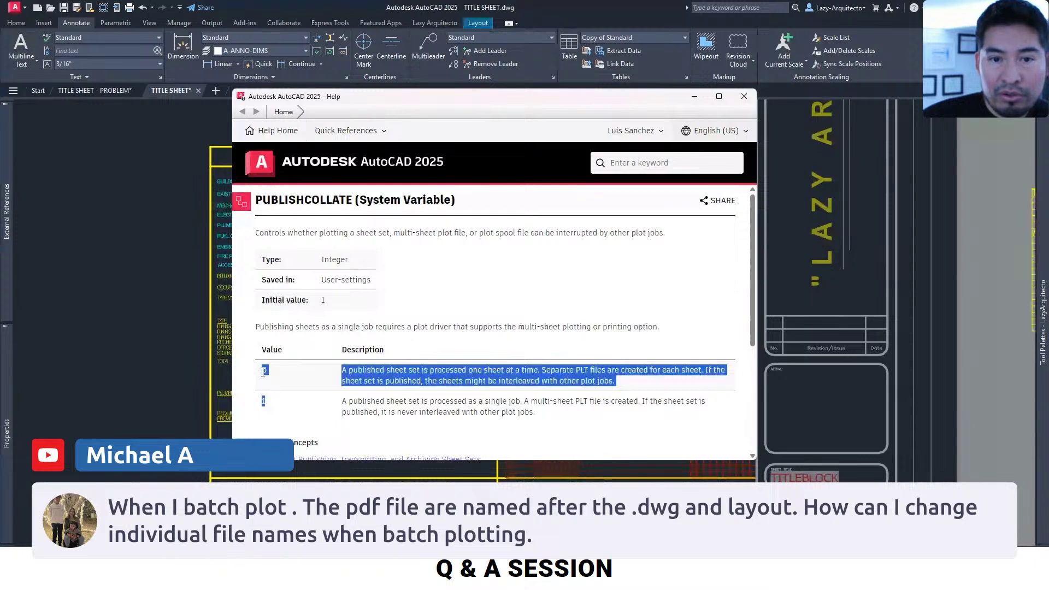
pyautogui.moveTo(326, 328); pyautogui.dragTo(660, 328)
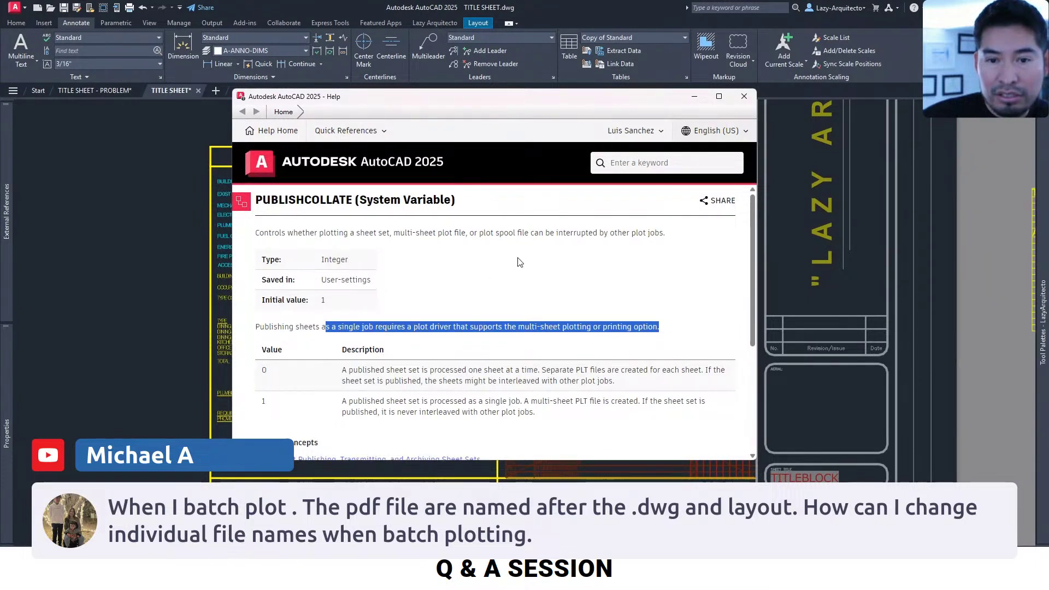
pyautogui.click(749, 97)
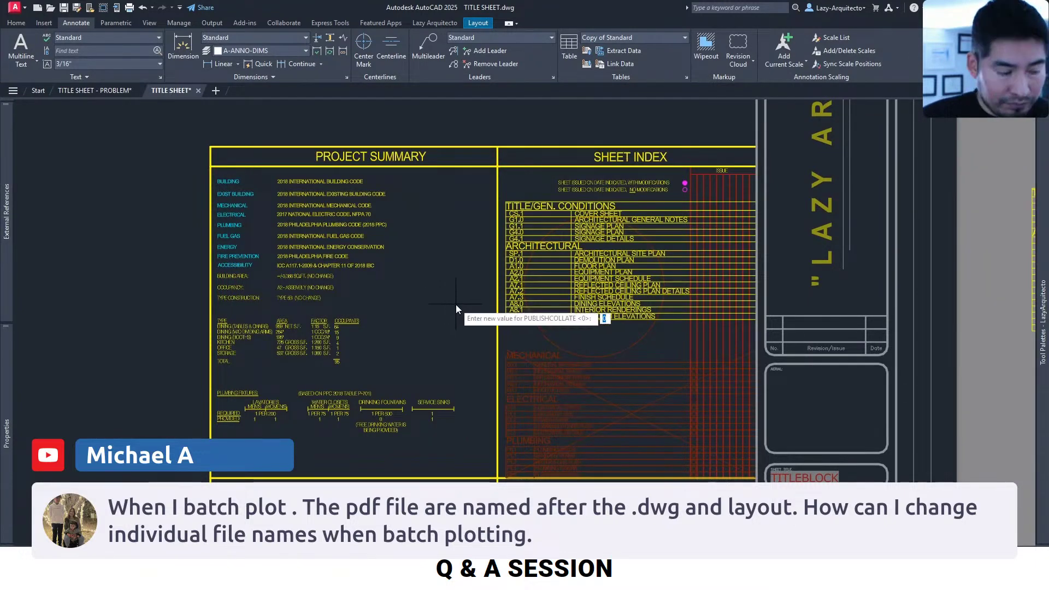
pyautogui.press('Escape')
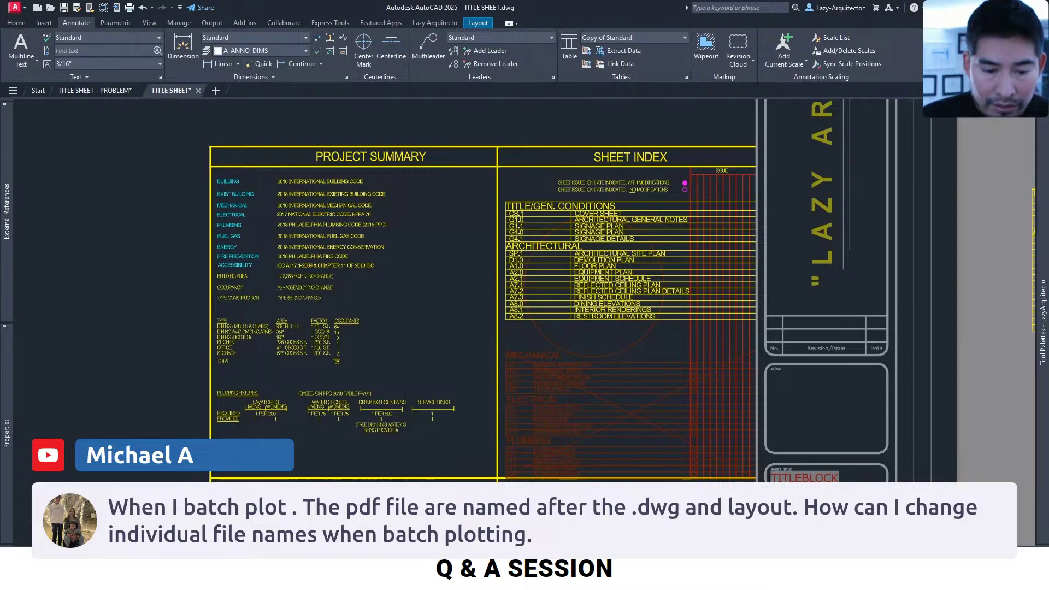